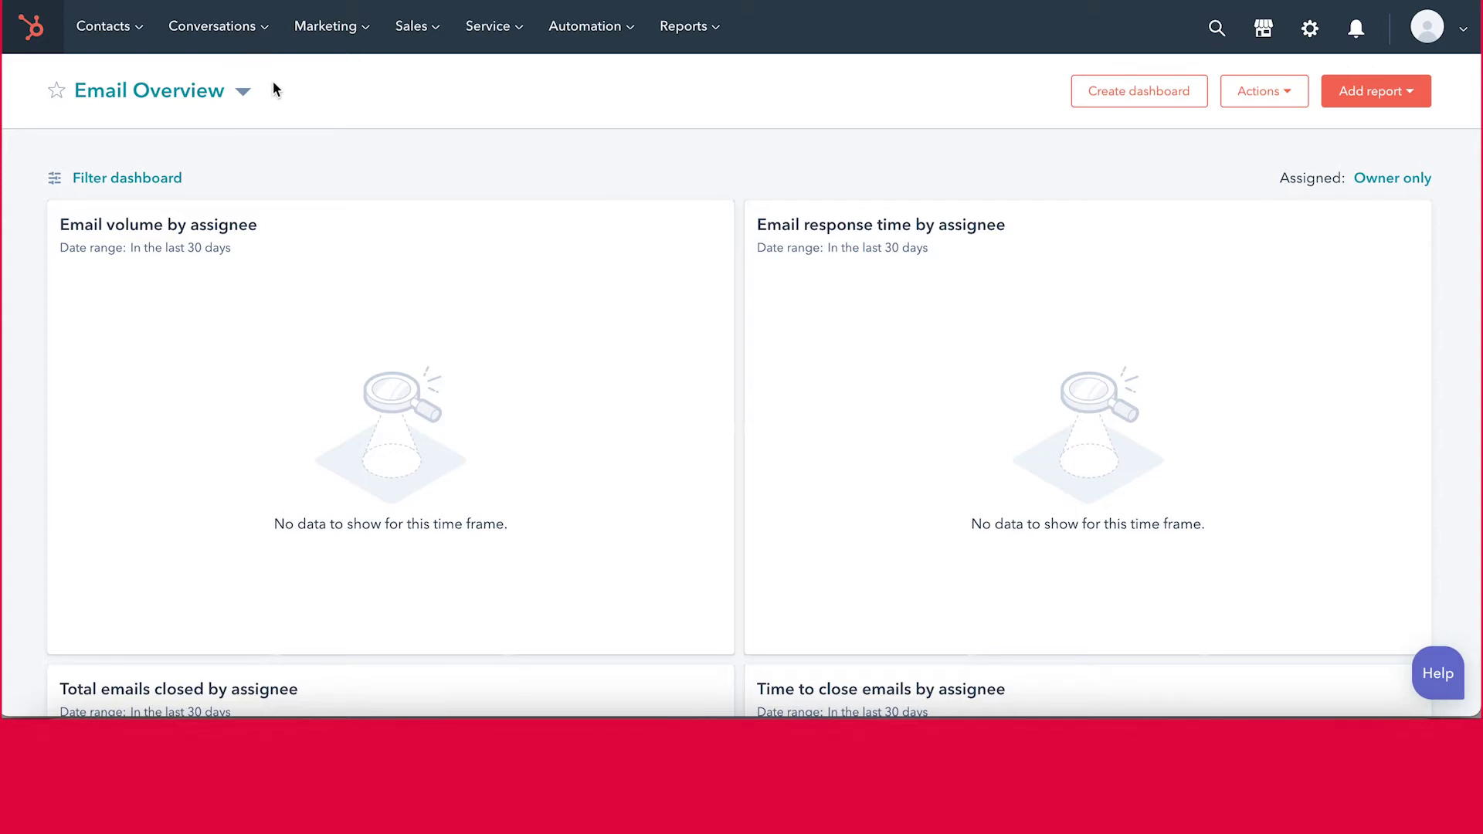
Start a new chatflow from the Chatflows page and choose Website as its channel
{"action": "left_click", "coordinate": [258, 43]}
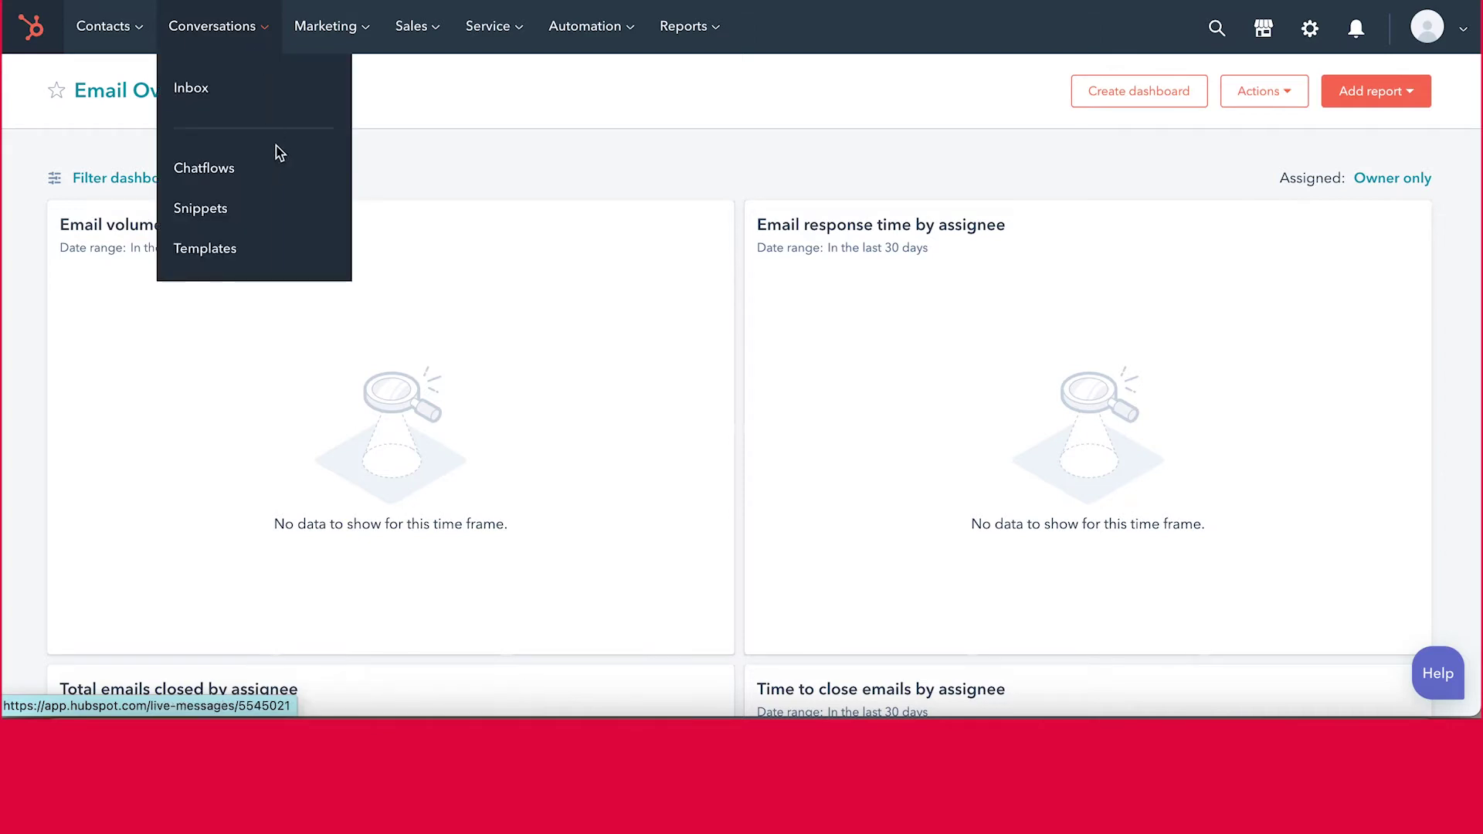
{"action": "left_click", "coordinate": [280, 172]}
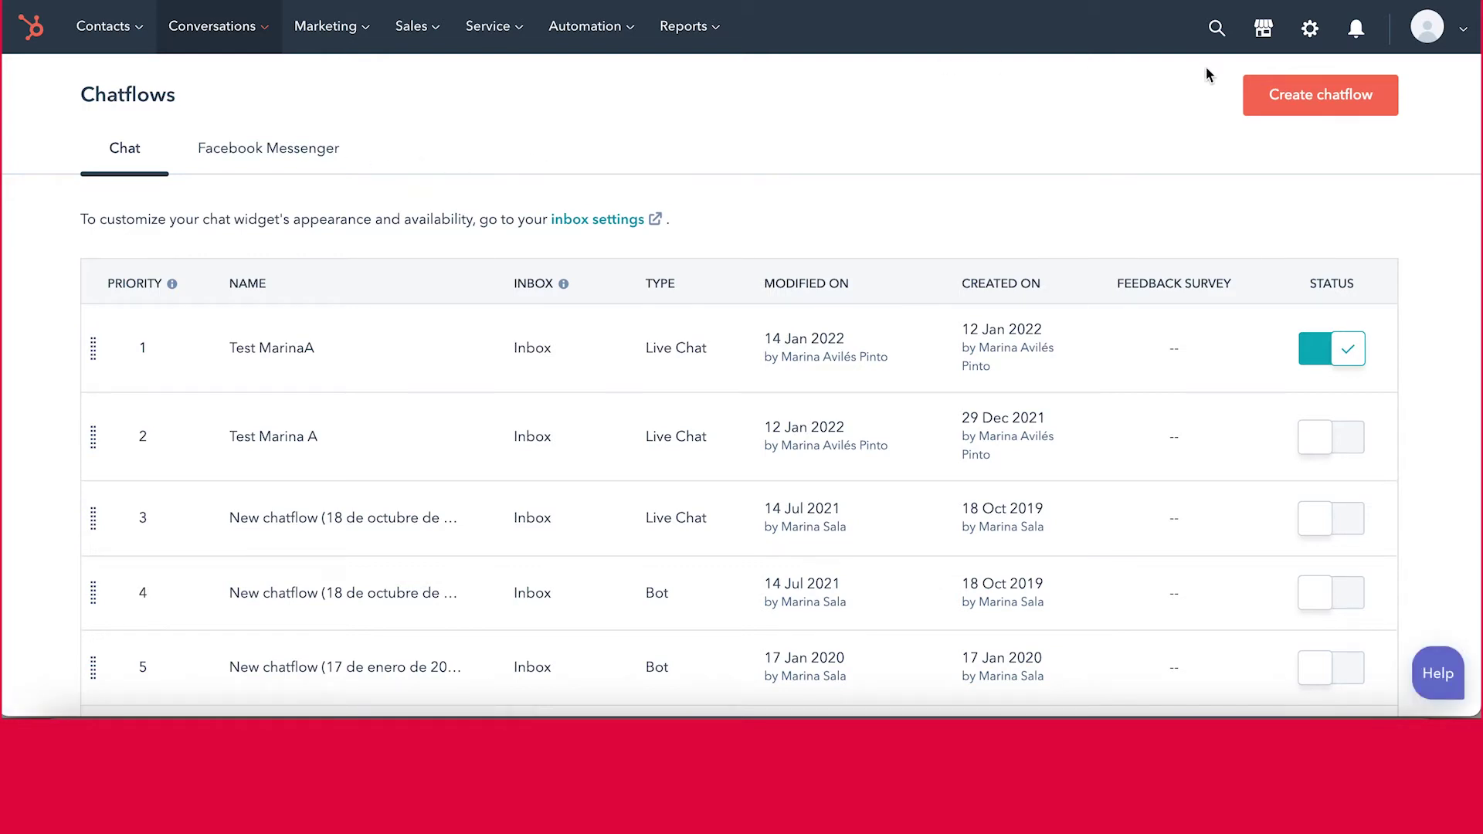
{"action": "left_click", "coordinate": [1286, 114]}
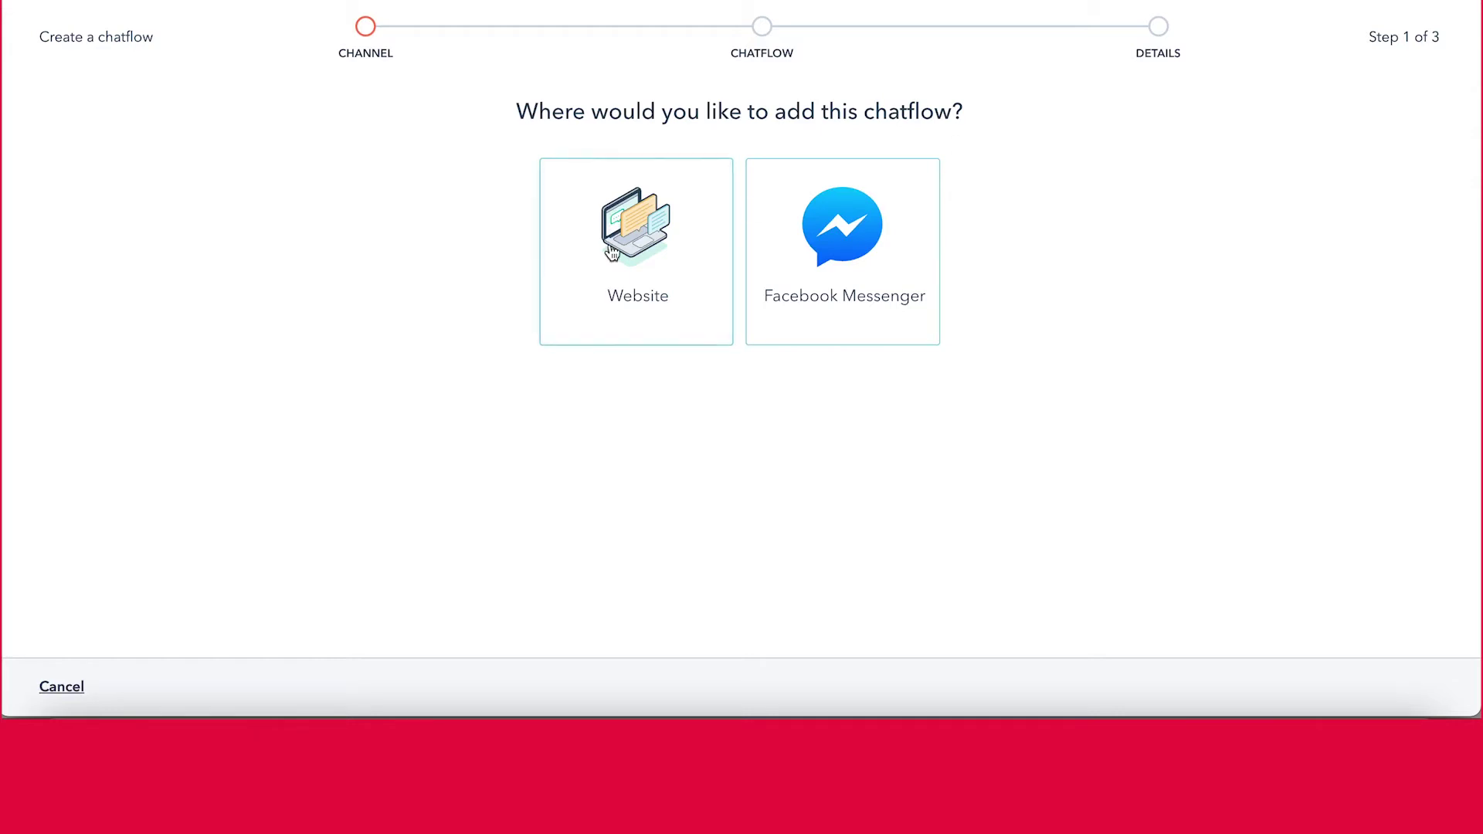
{"action": "left_click", "coordinate": [602, 284]}
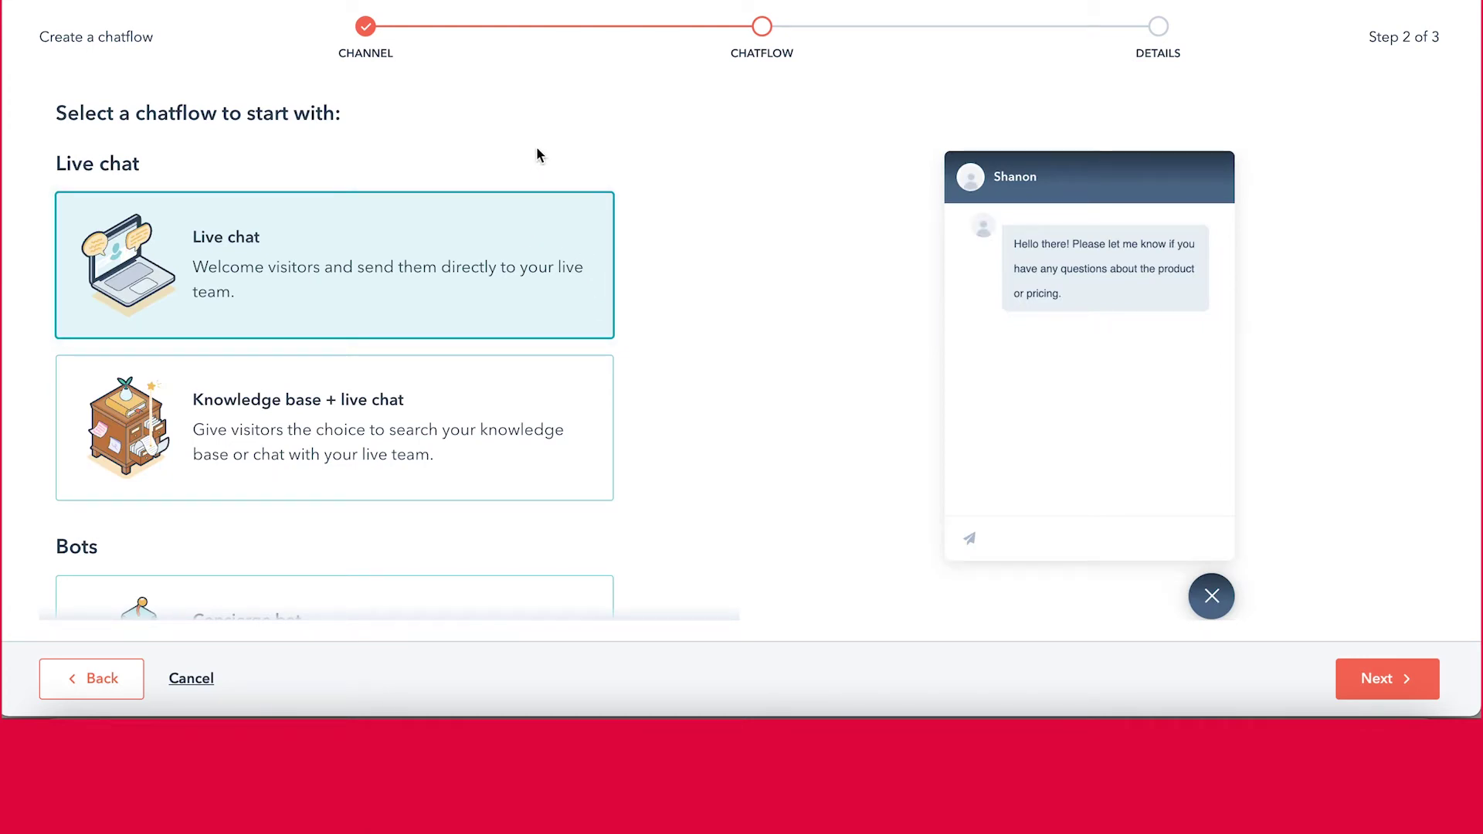
Examine the available live chat and bot templates, down to the option for building from scratch
{"action": "scroll", "coordinate": [496, 458], "scroll_direction": "down", "scroll_amount": 5}
{"action": "scroll", "coordinate": [497, 454], "scroll_direction": "down", "scroll_amount": 10}
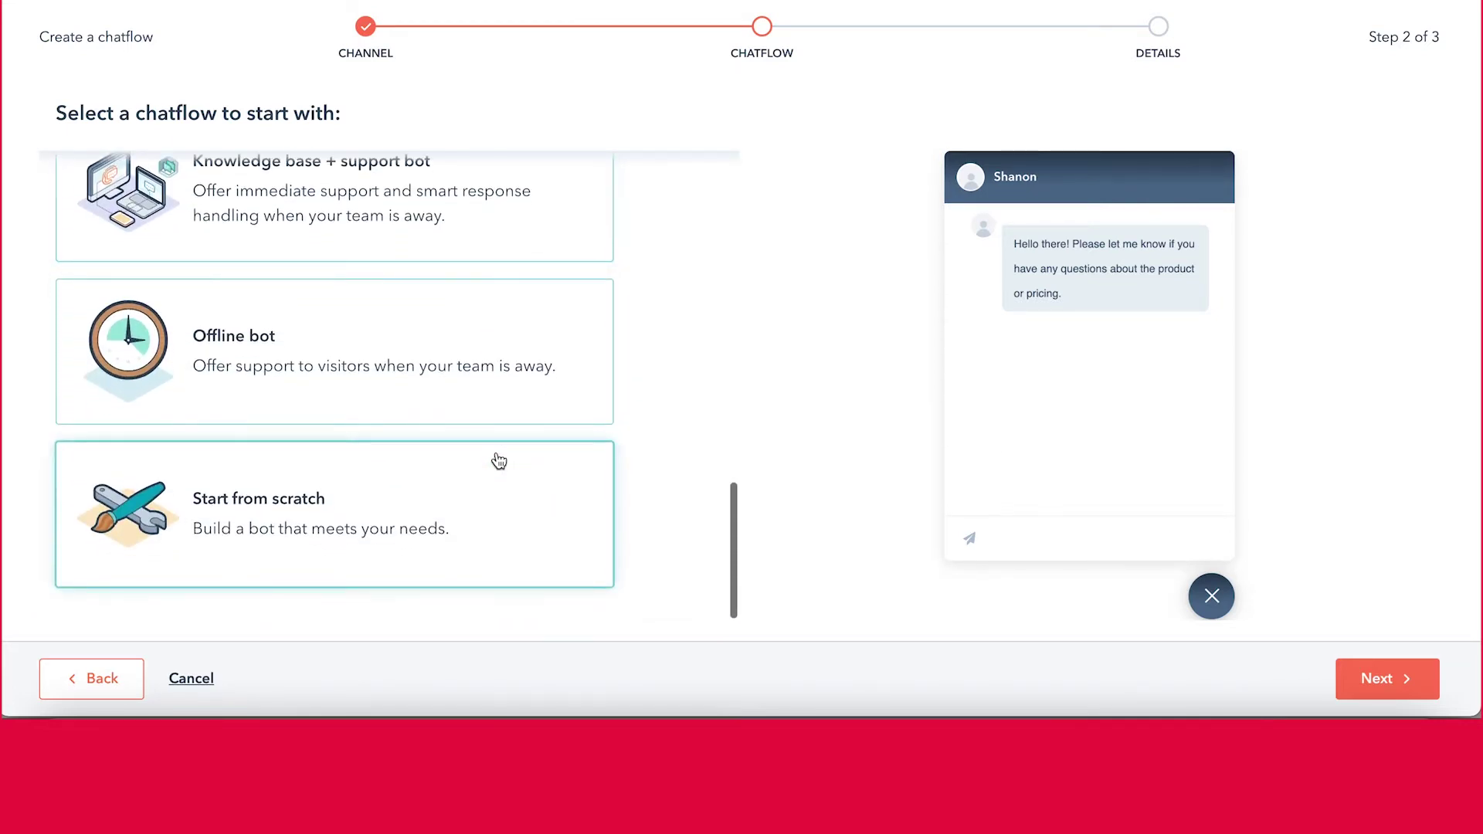
{"action": "scroll", "coordinate": [498, 461], "scroll_direction": "up", "scroll_amount": 6}
{"action": "scroll", "coordinate": [498, 461], "scroll_direction": "up", "scroll_amount": 9}
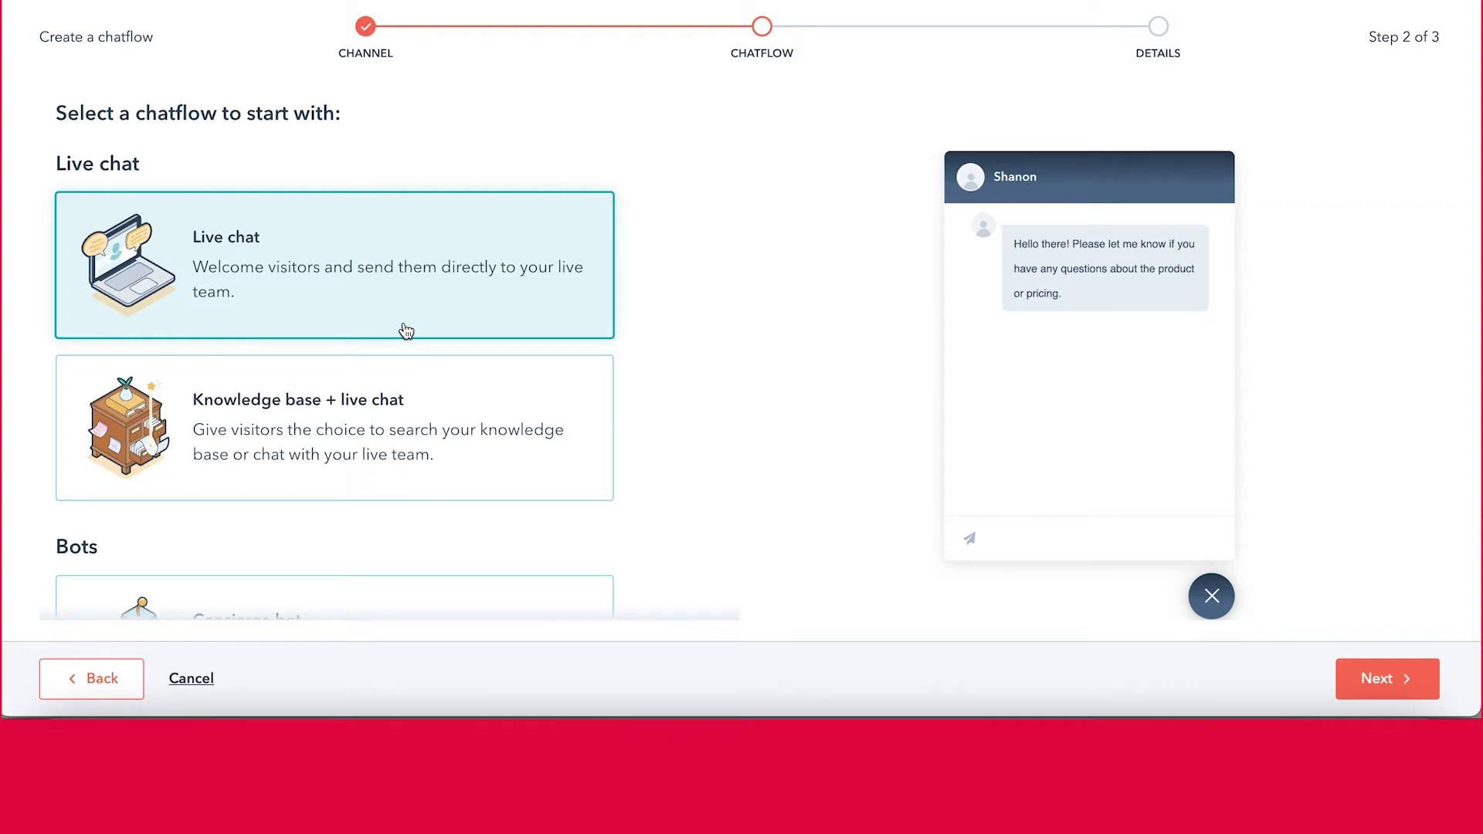
{"action": "scroll", "coordinate": [407, 330], "scroll_direction": "down", "scroll_amount": 3}
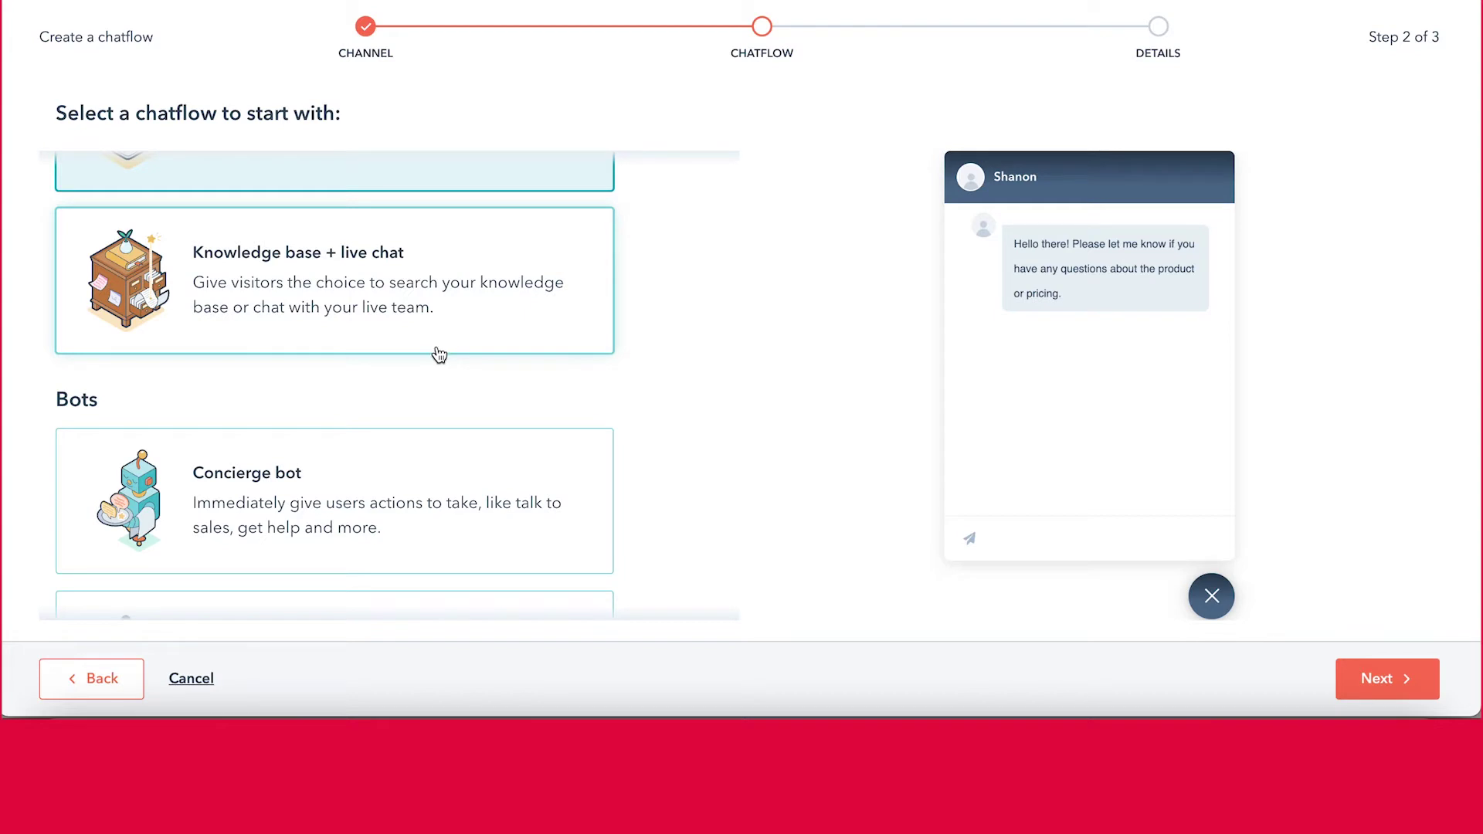
{"action": "scroll", "coordinate": [438, 354], "scroll_direction": "up", "scroll_amount": 2}
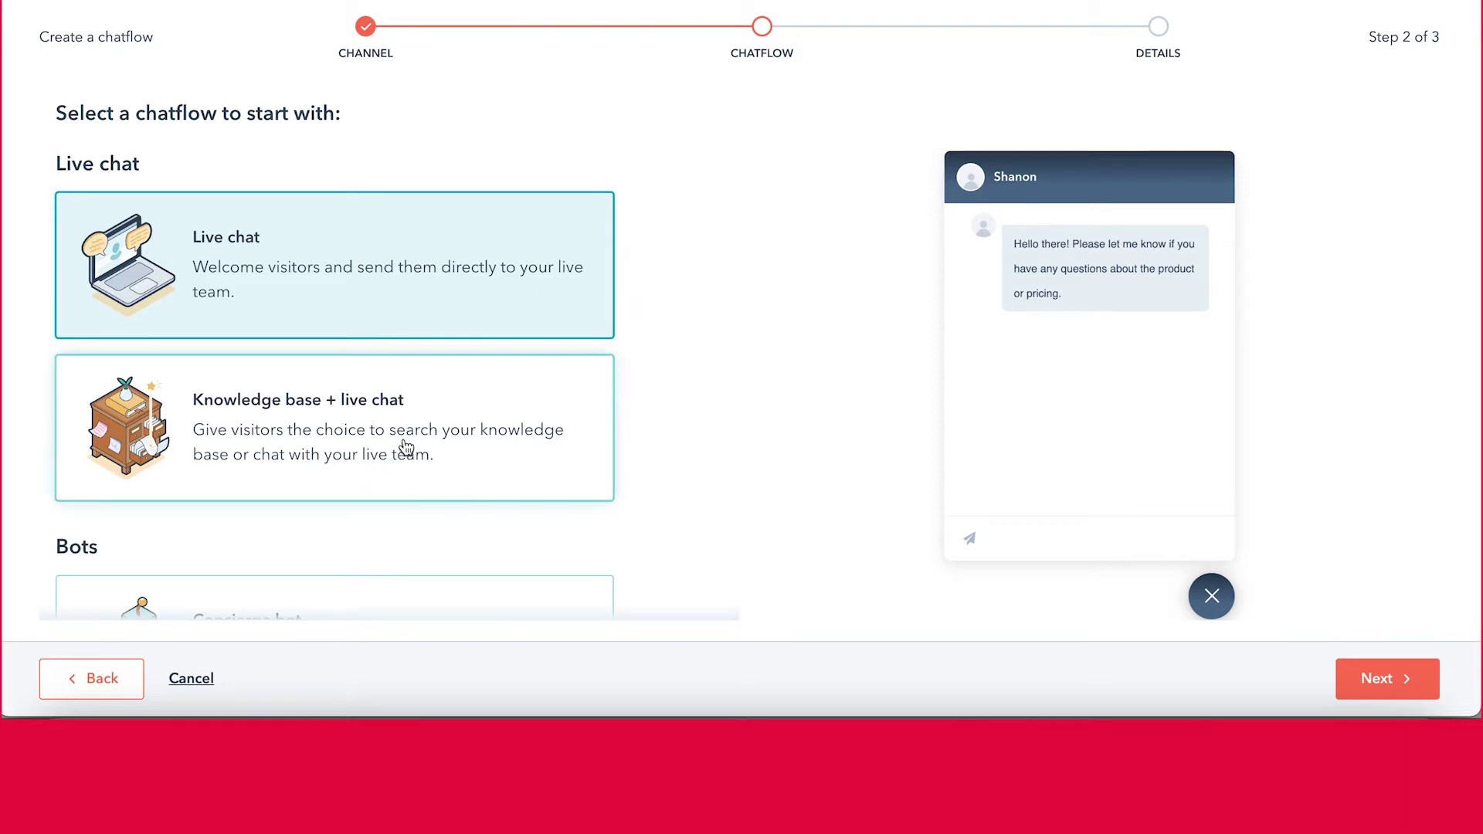
{"action": "scroll", "coordinate": [406, 446], "scroll_direction": "down", "scroll_amount": 5}
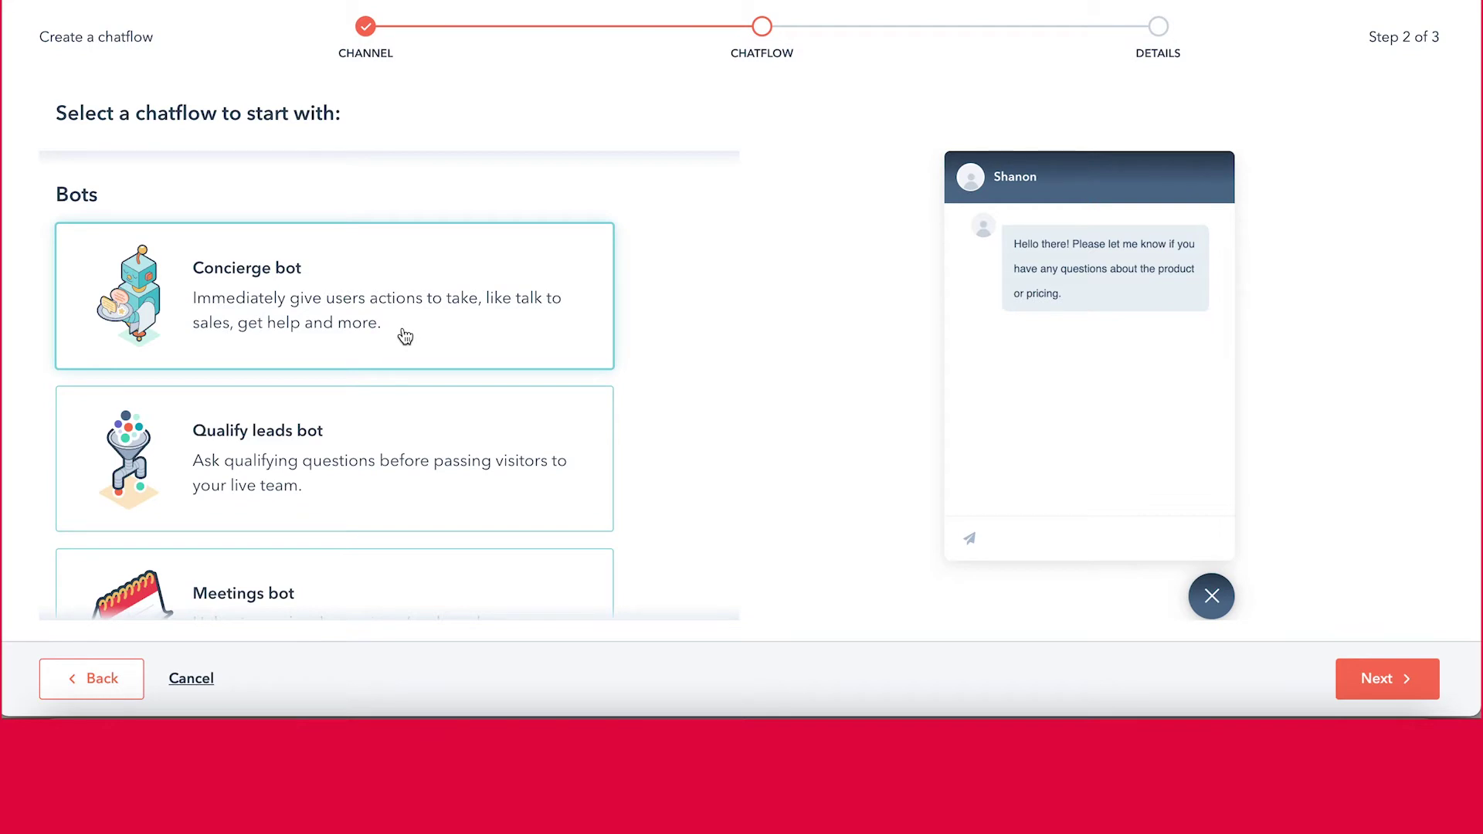
{"action": "scroll", "coordinate": [402, 335], "scroll_direction": "down", "scroll_amount": 3}
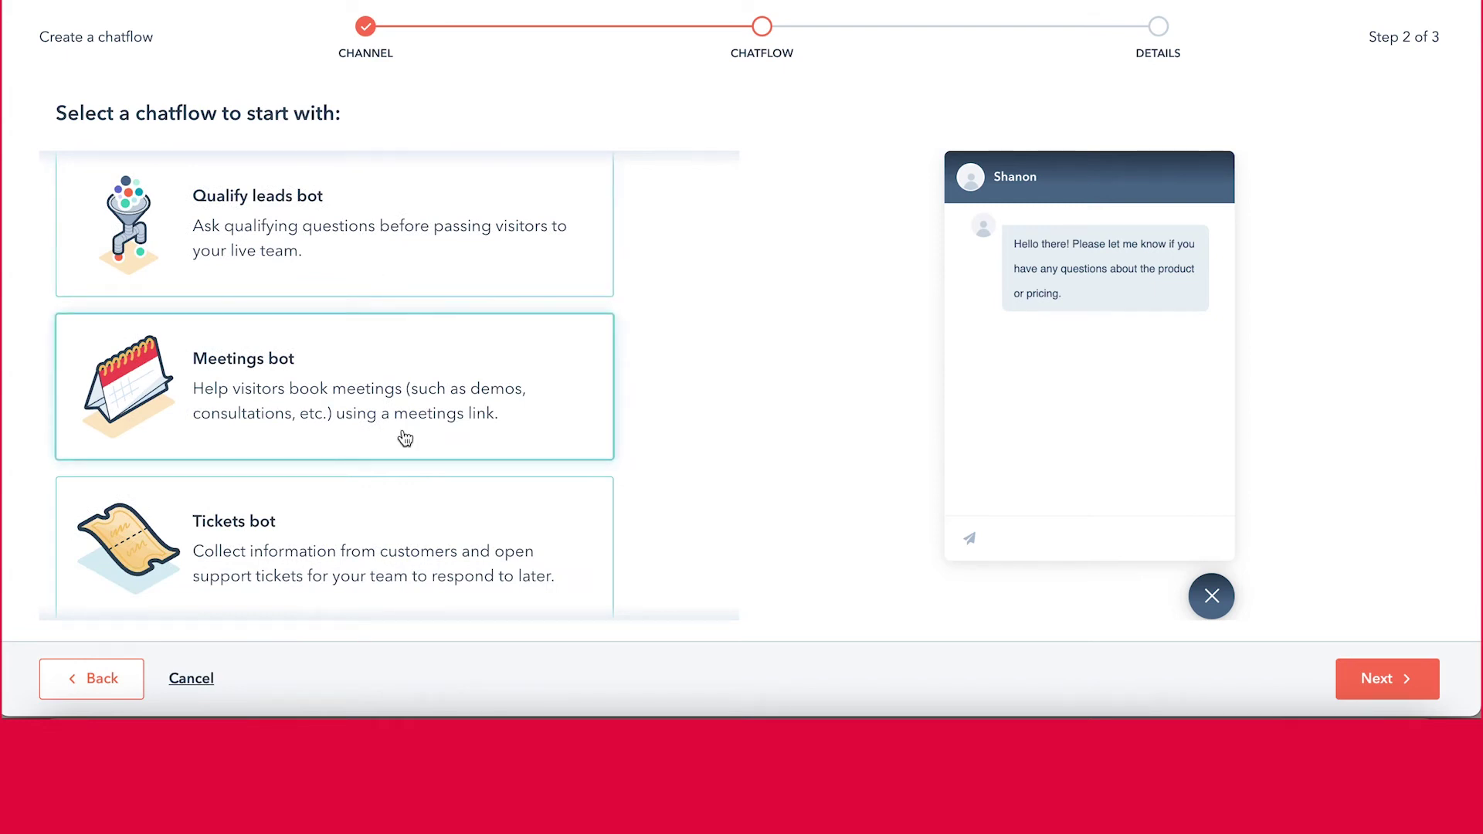
{"action": "scroll", "coordinate": [379, 446], "scroll_direction": "down", "scroll_amount": 2}
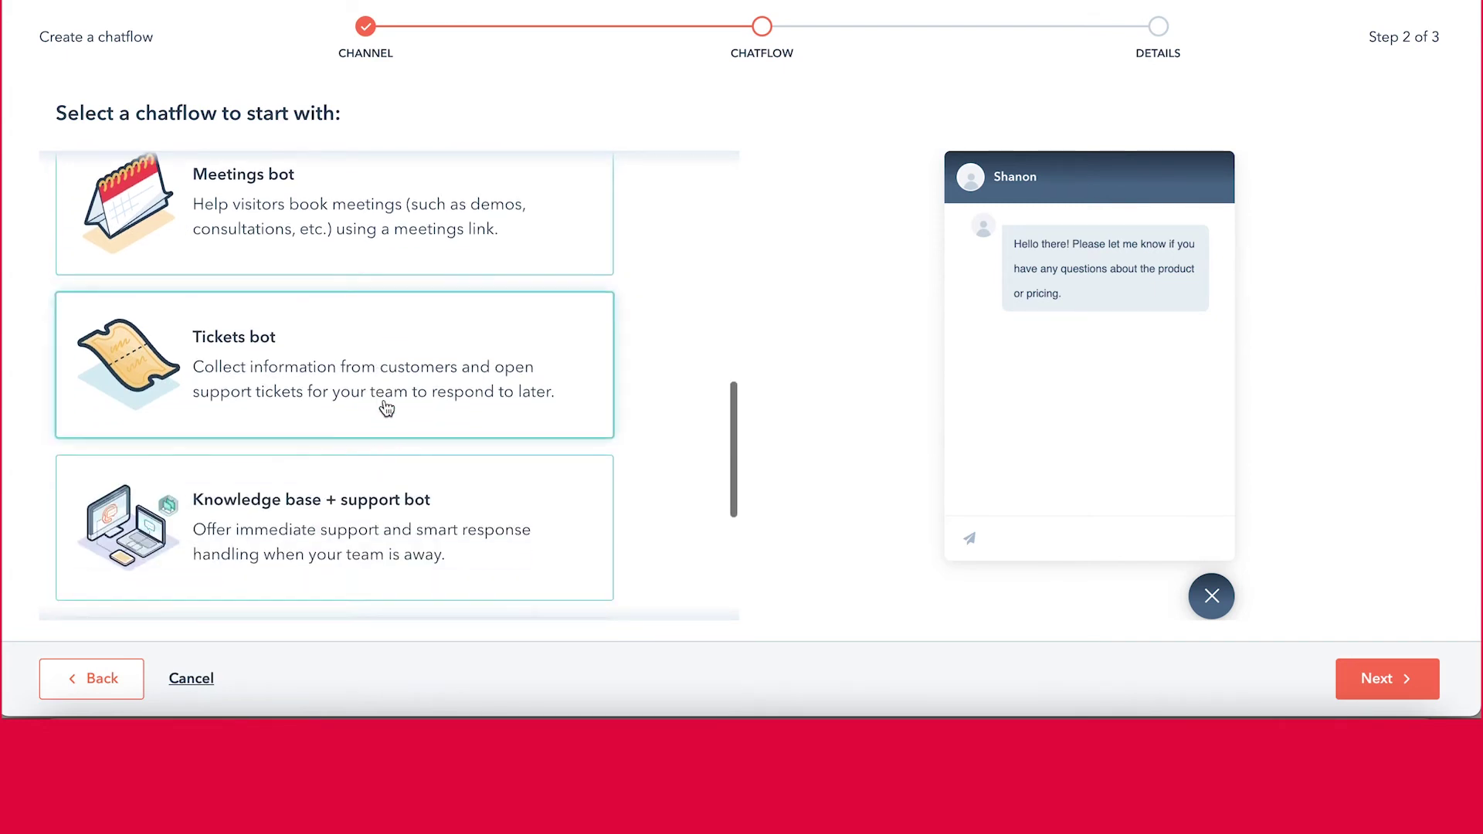
{"action": "scroll", "coordinate": [384, 408], "scroll_direction": "down", "scroll_amount": 2}
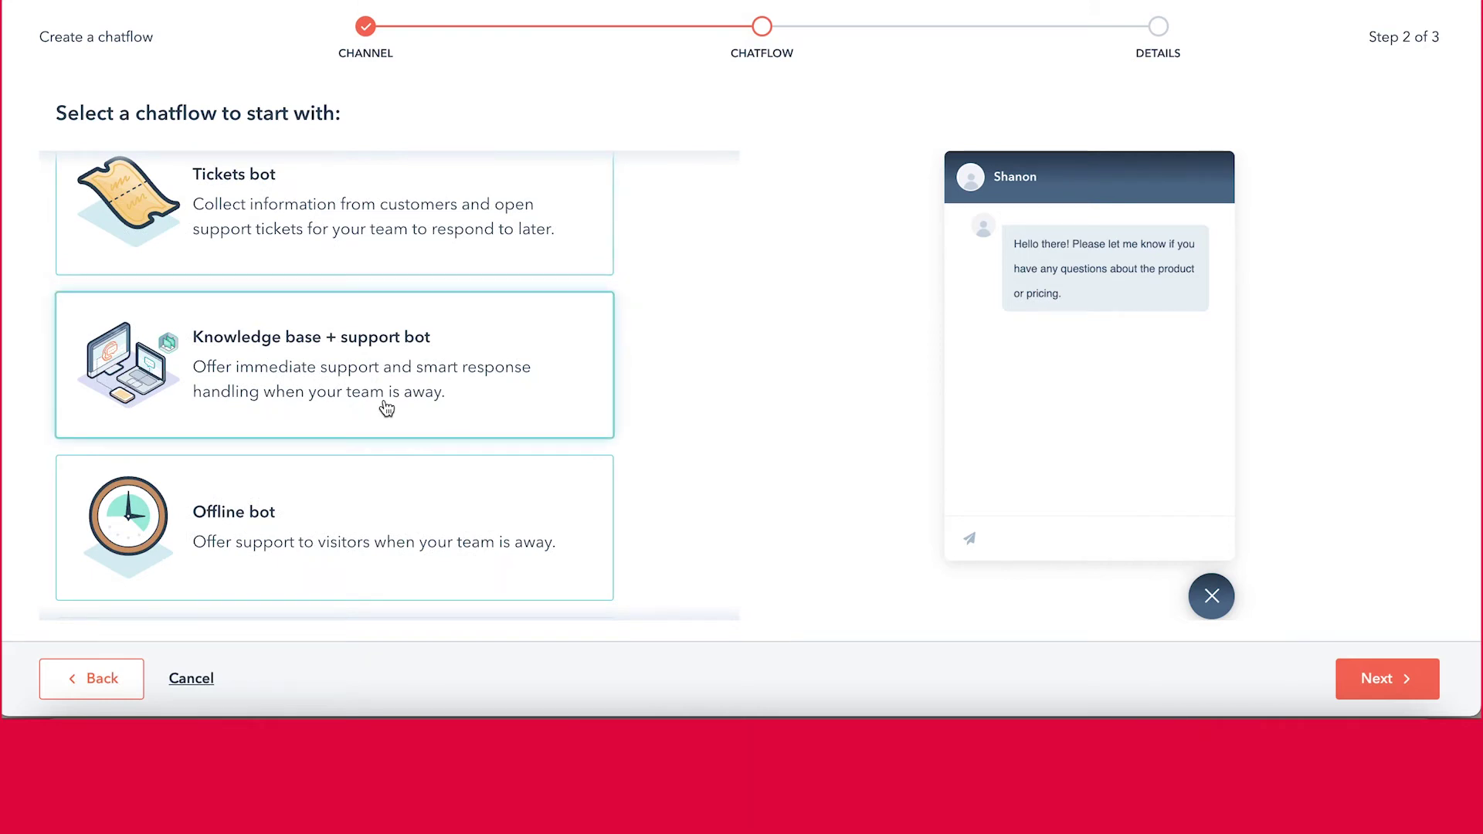
{"action": "scroll", "coordinate": [387, 407], "scroll_direction": "down", "scroll_amount": 2}
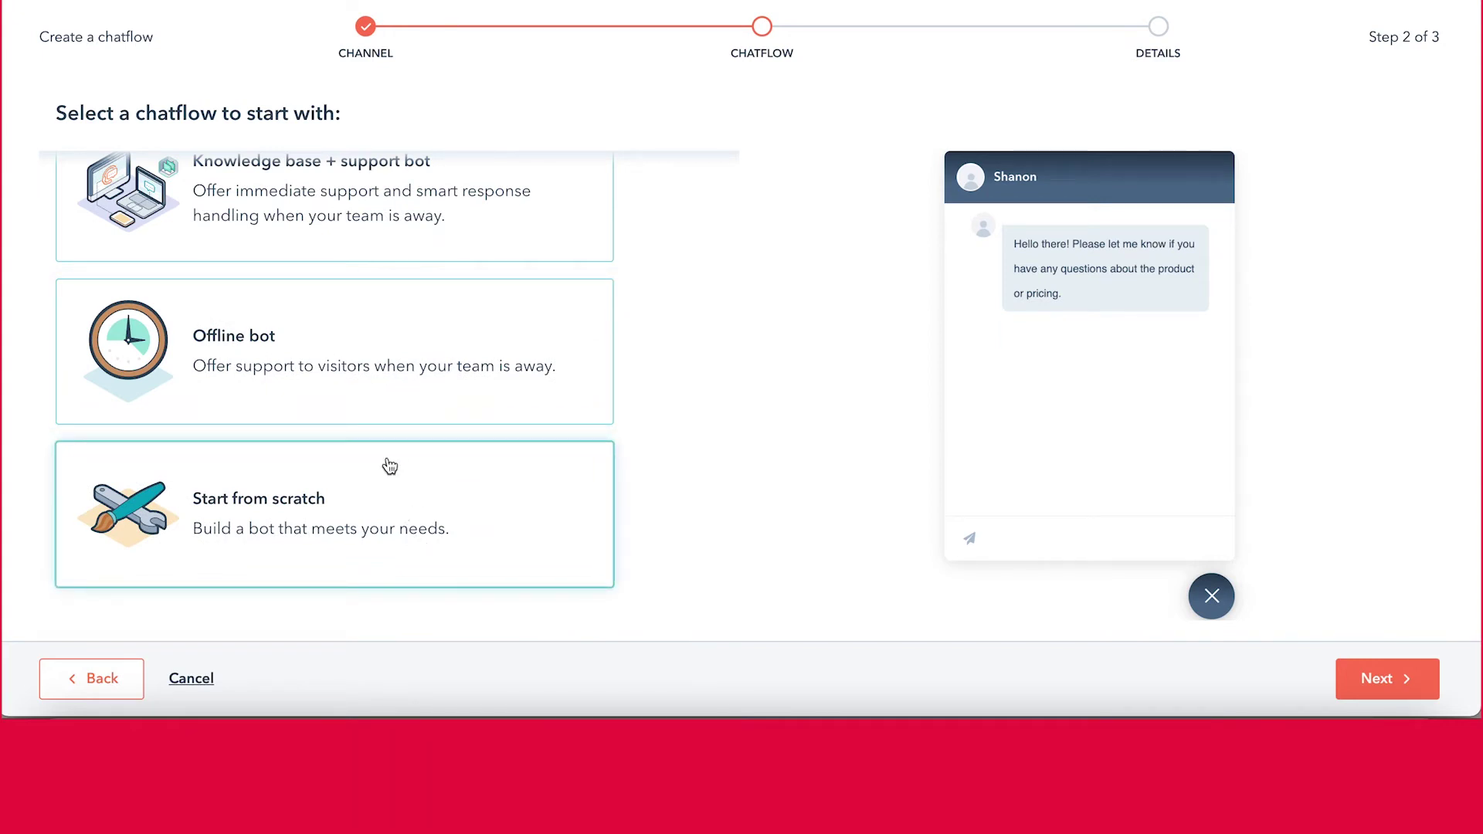
{"action": "scroll", "coordinate": [386, 463], "scroll_direction": "up", "scroll_amount": 3}
{"action": "scroll", "coordinate": [386, 419], "scroll_direction": "down", "scroll_amount": 3}
{"action": "scroll", "coordinate": [334, 516], "scroll_direction": "up", "scroll_amount": 6}
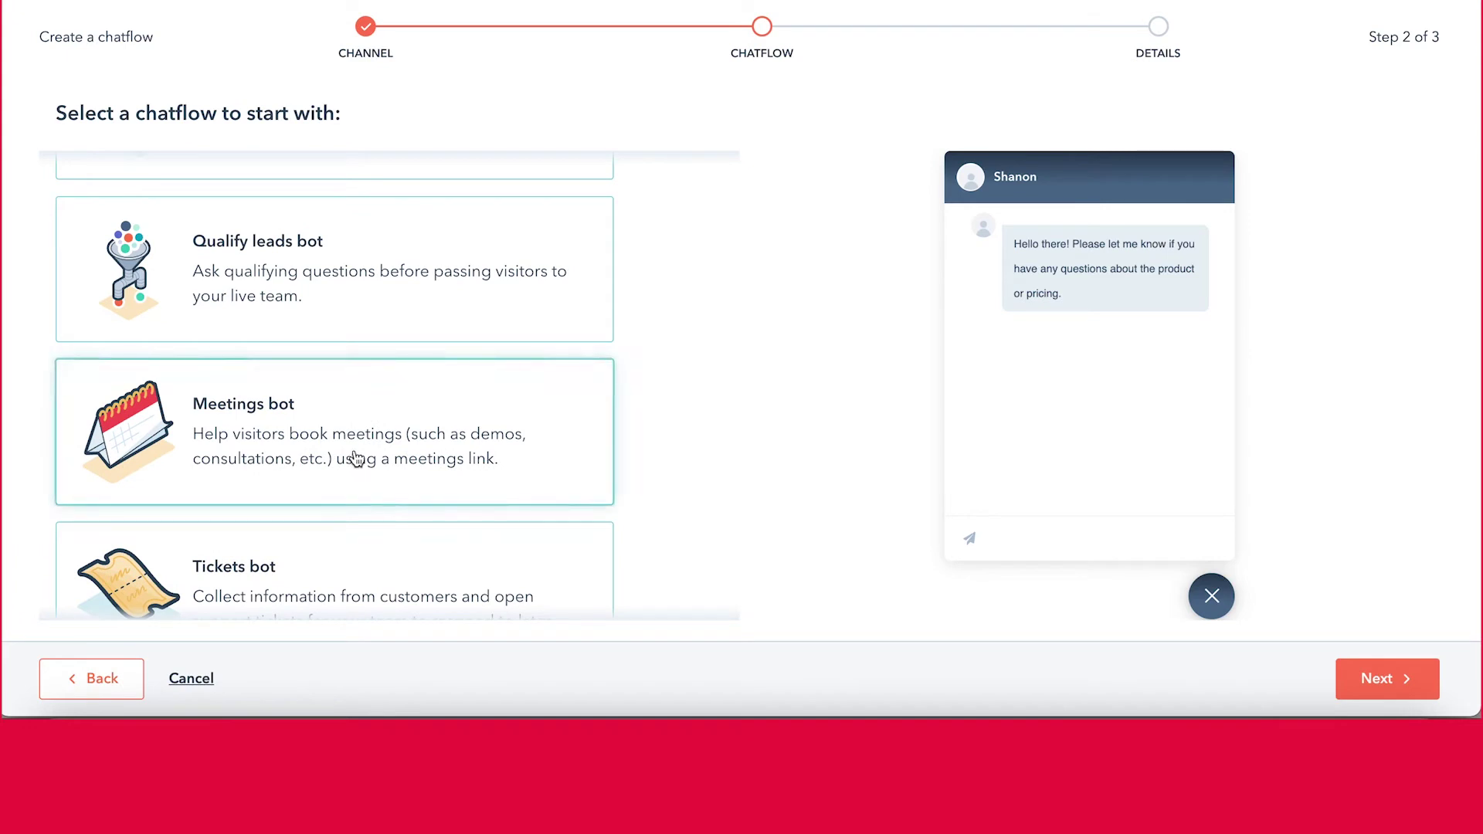
Create the chatflow from the Meetings bot template, using the second meetings link offered
{"action": "left_click", "coordinate": [356, 459]}
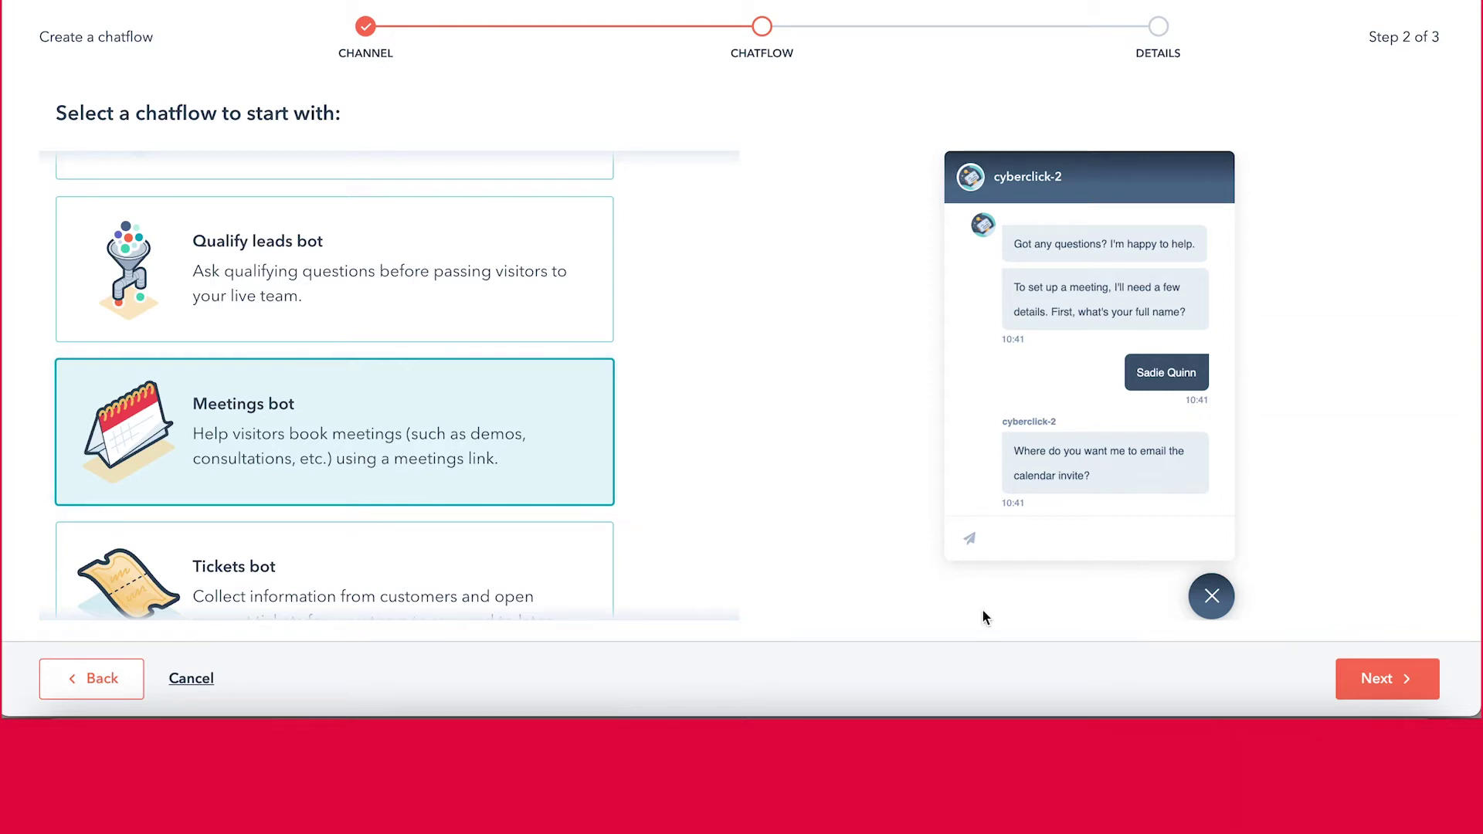
{"action": "left_click", "coordinate": [1377, 679]}
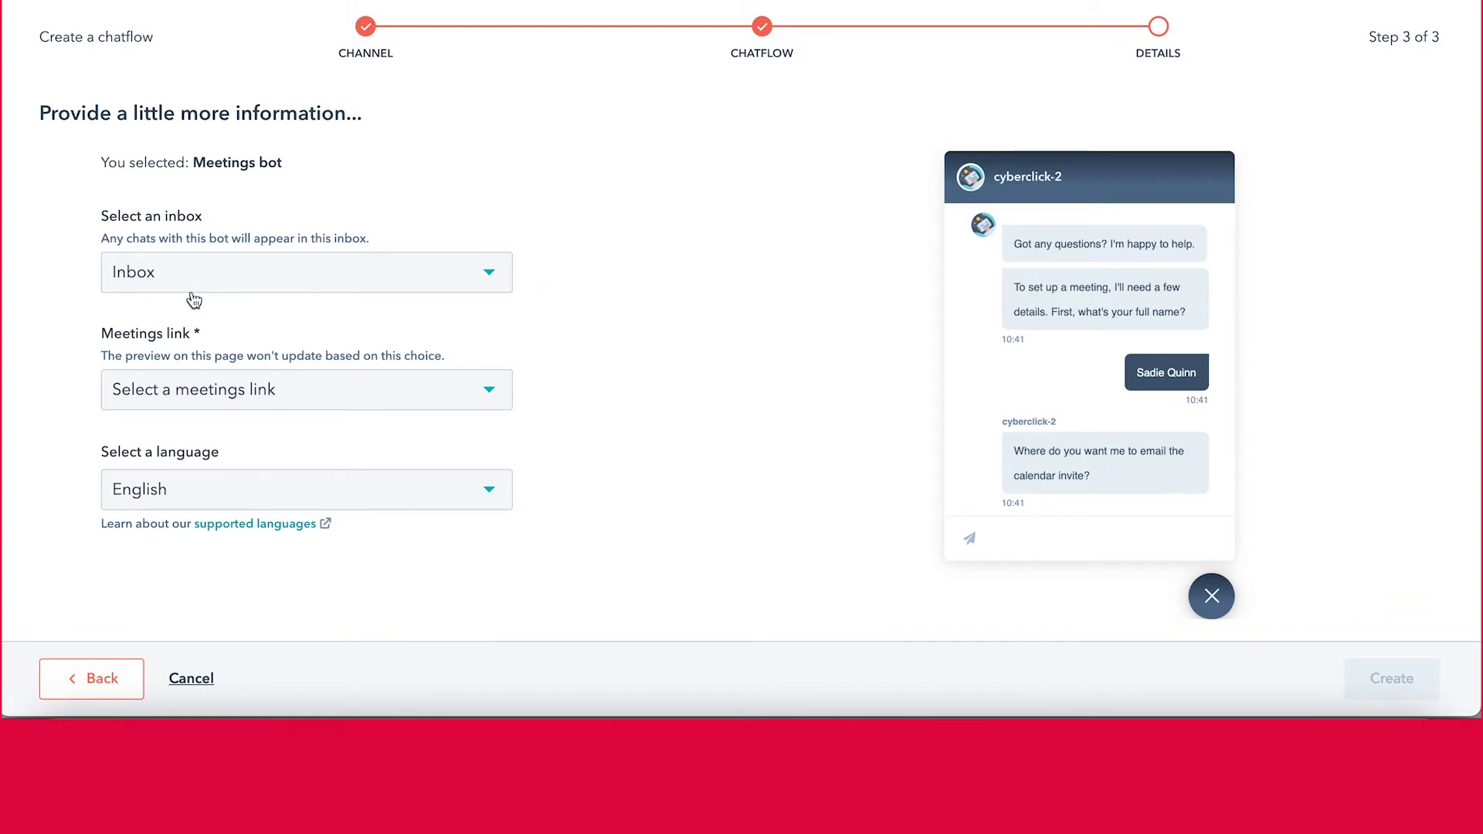
{"action": "left_click", "coordinate": [410, 407]}
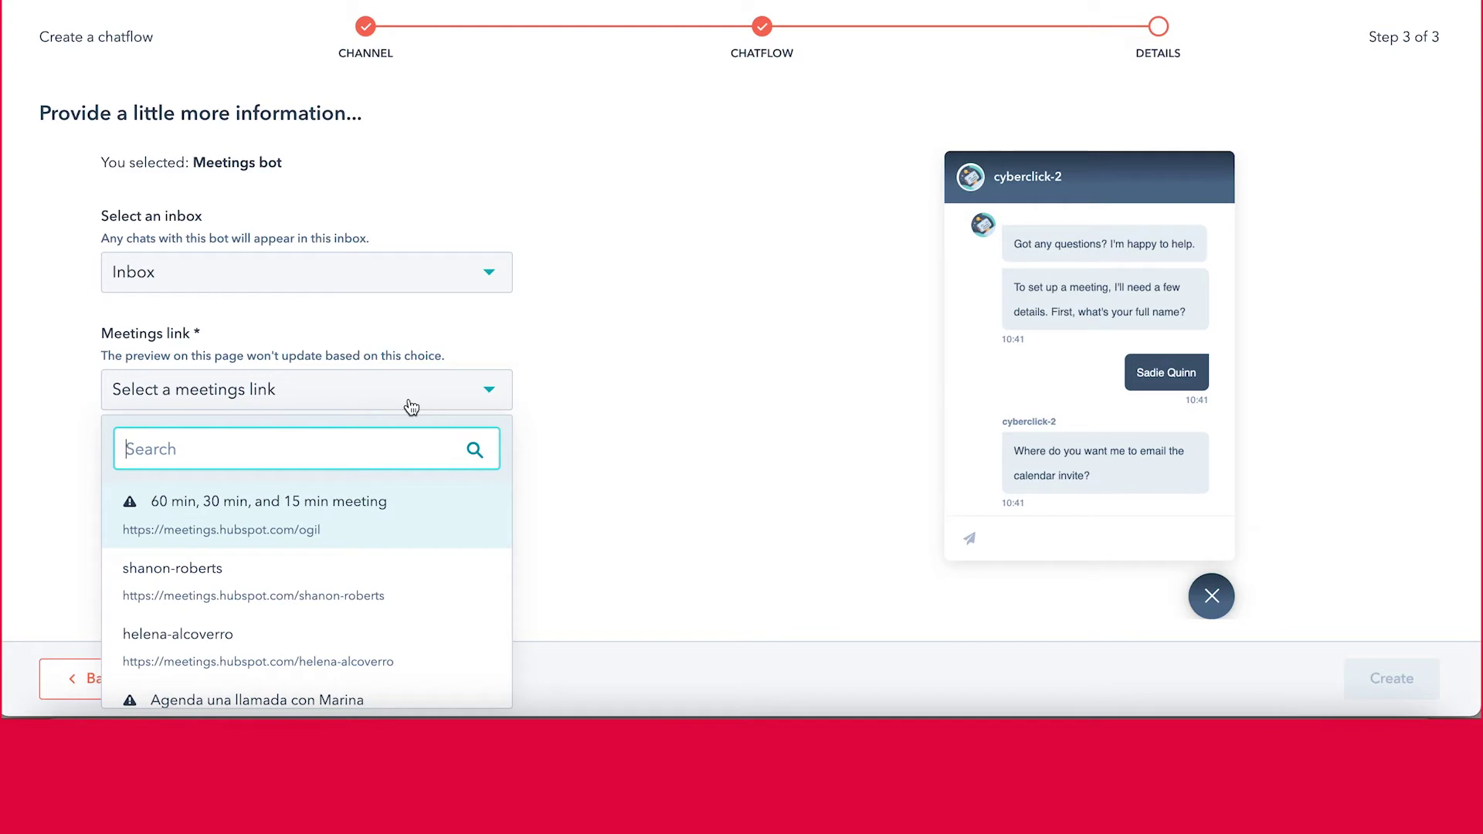
{"action": "left_click", "coordinate": [368, 593]}
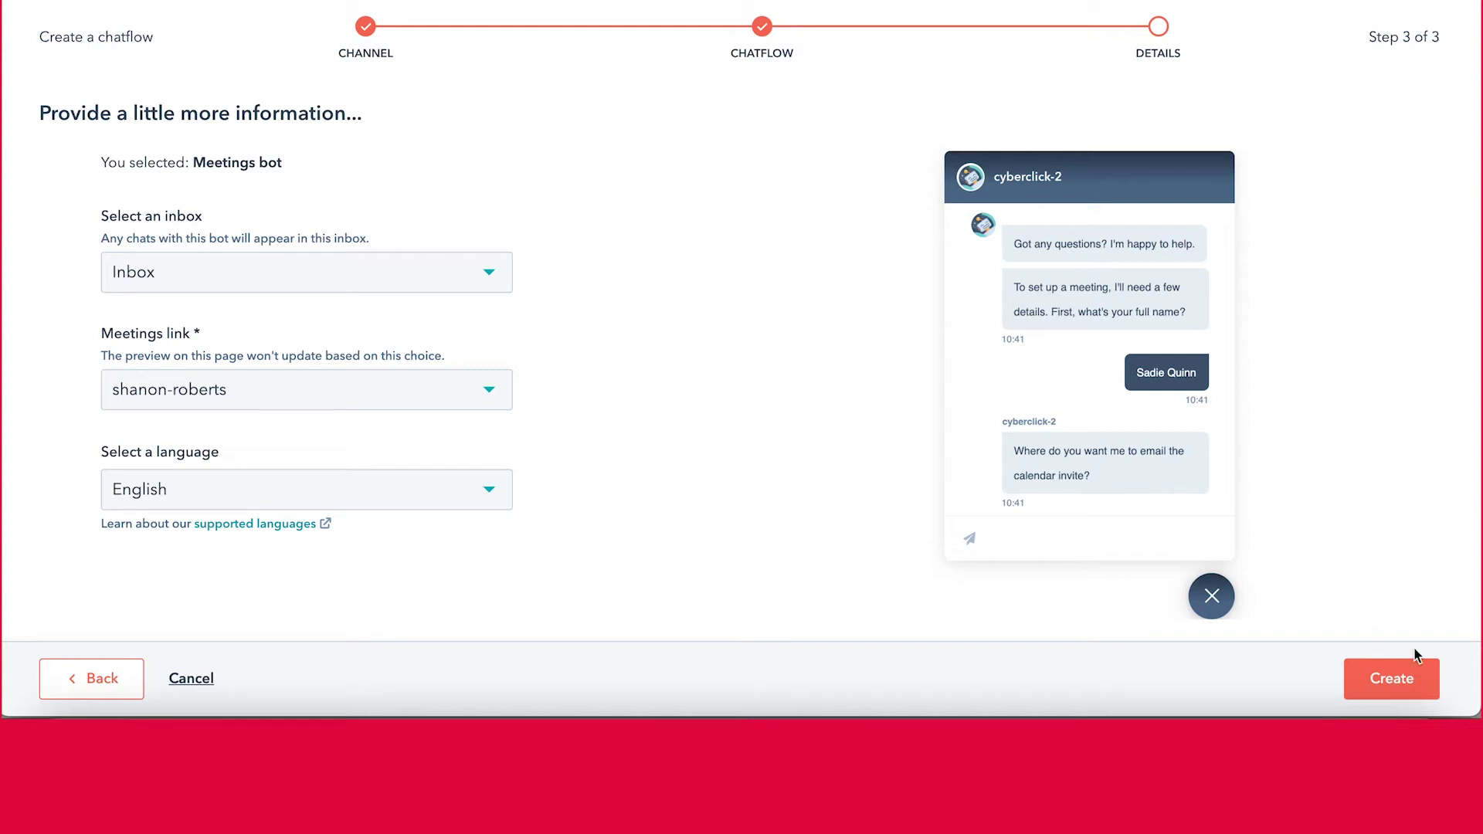
{"action": "left_click", "coordinate": [1417, 687]}
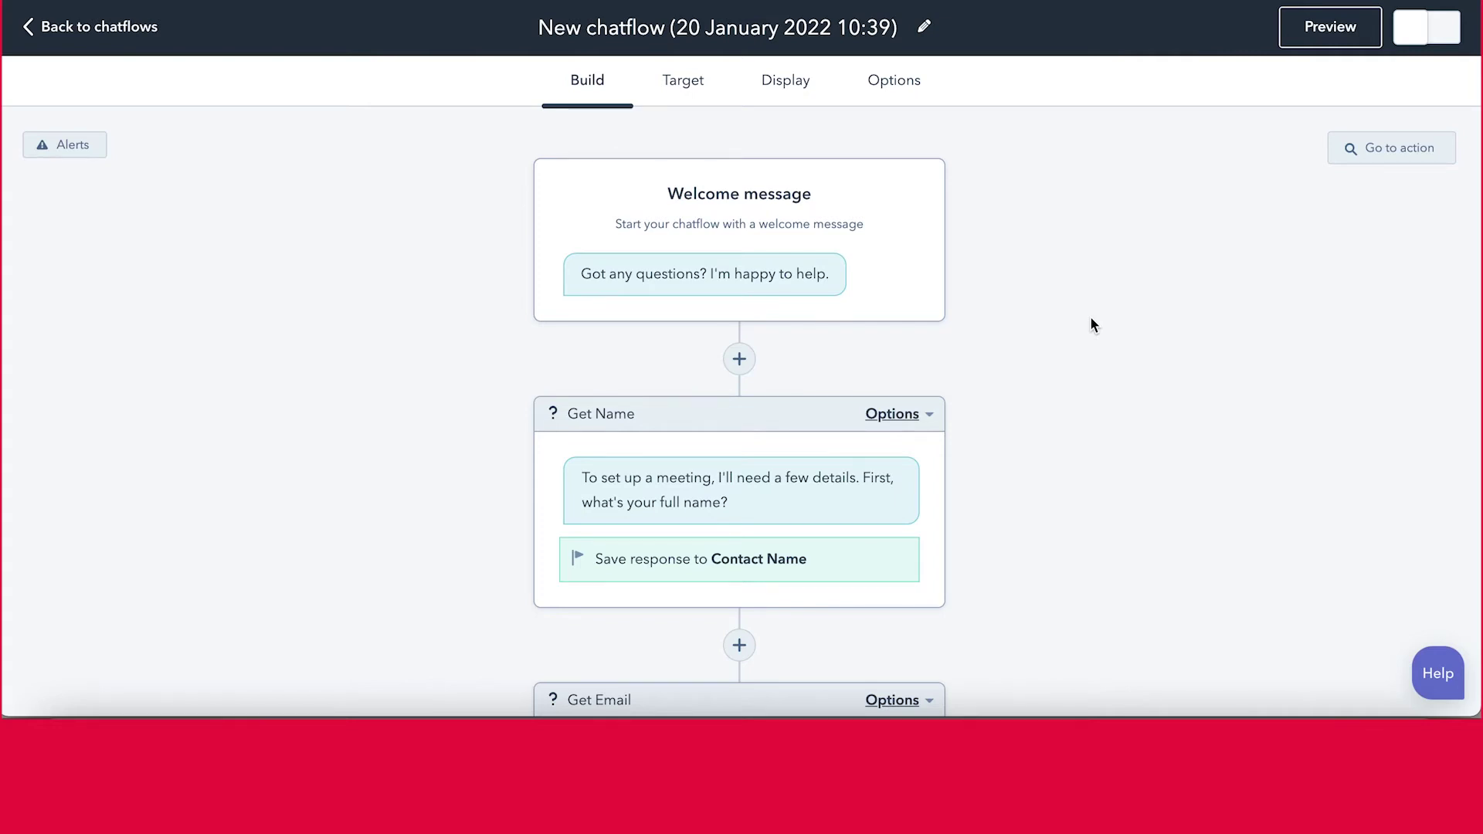
Rename the chatflow as "Inbound Explained Example"
{"action": "triple_click", "coordinate": [806, 28]}
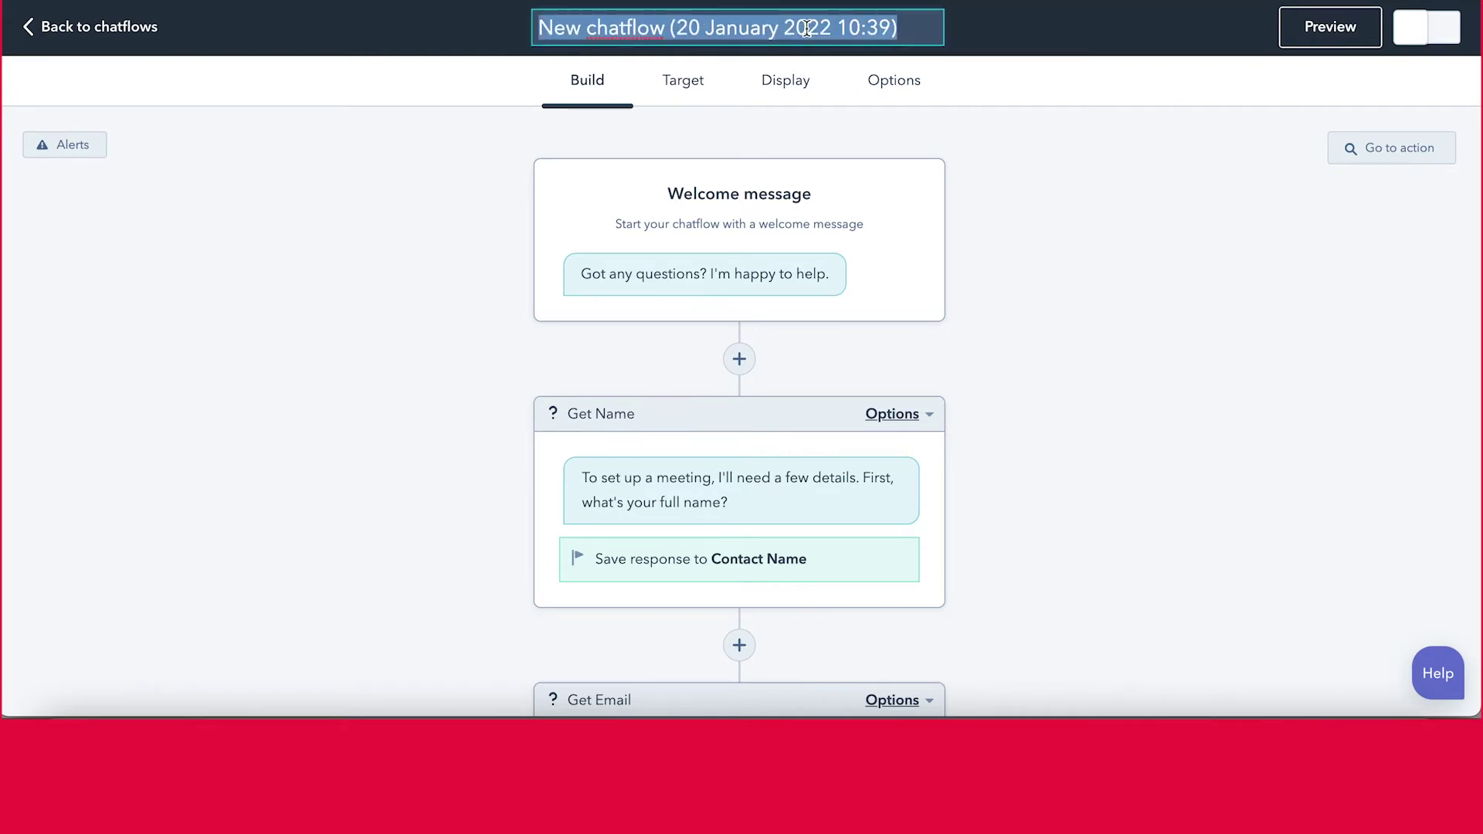
{"action": "type", "text": "Inbound"}
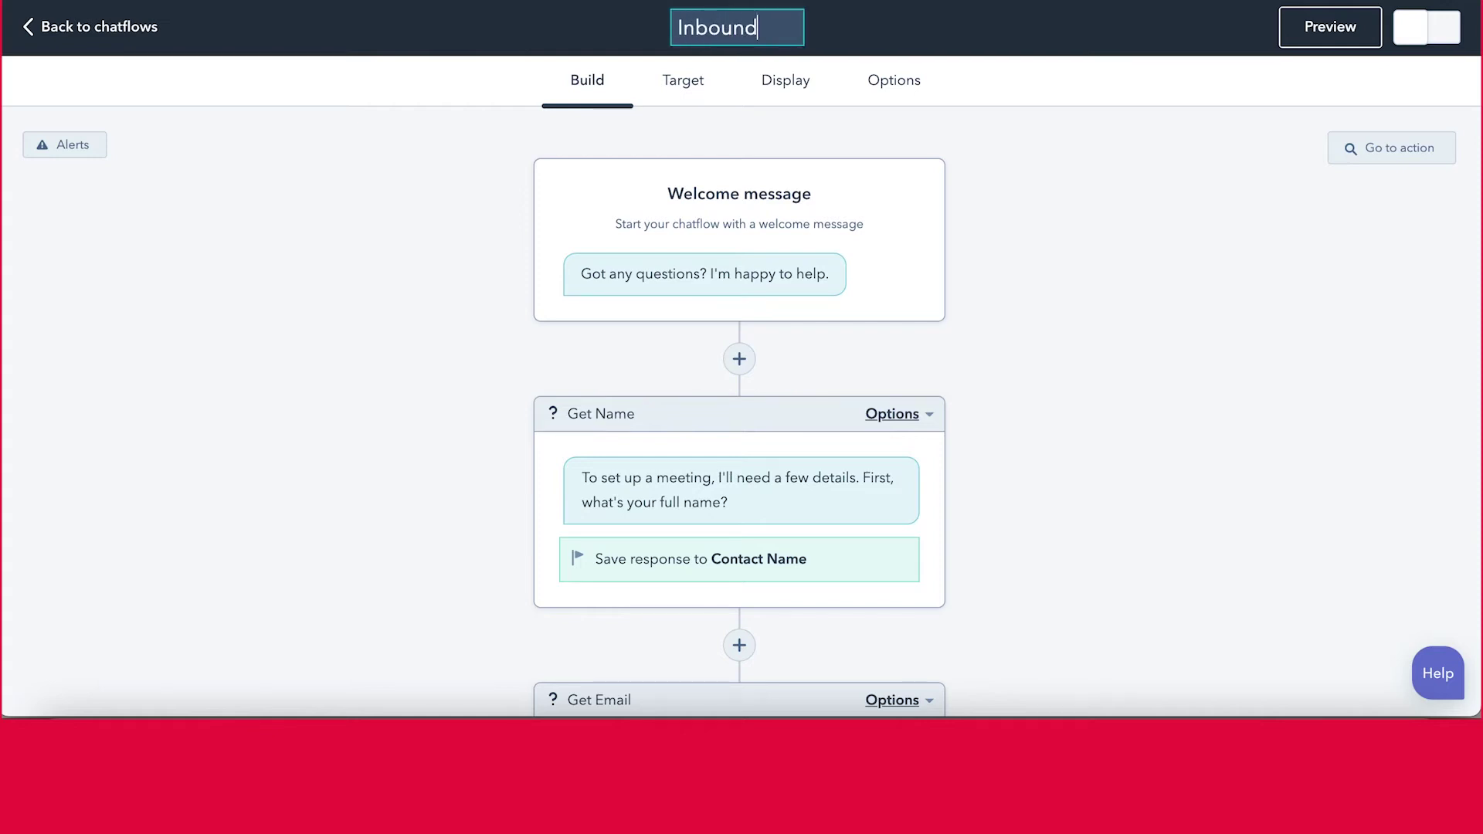
{"action": "type", "text": " Explained Example"}
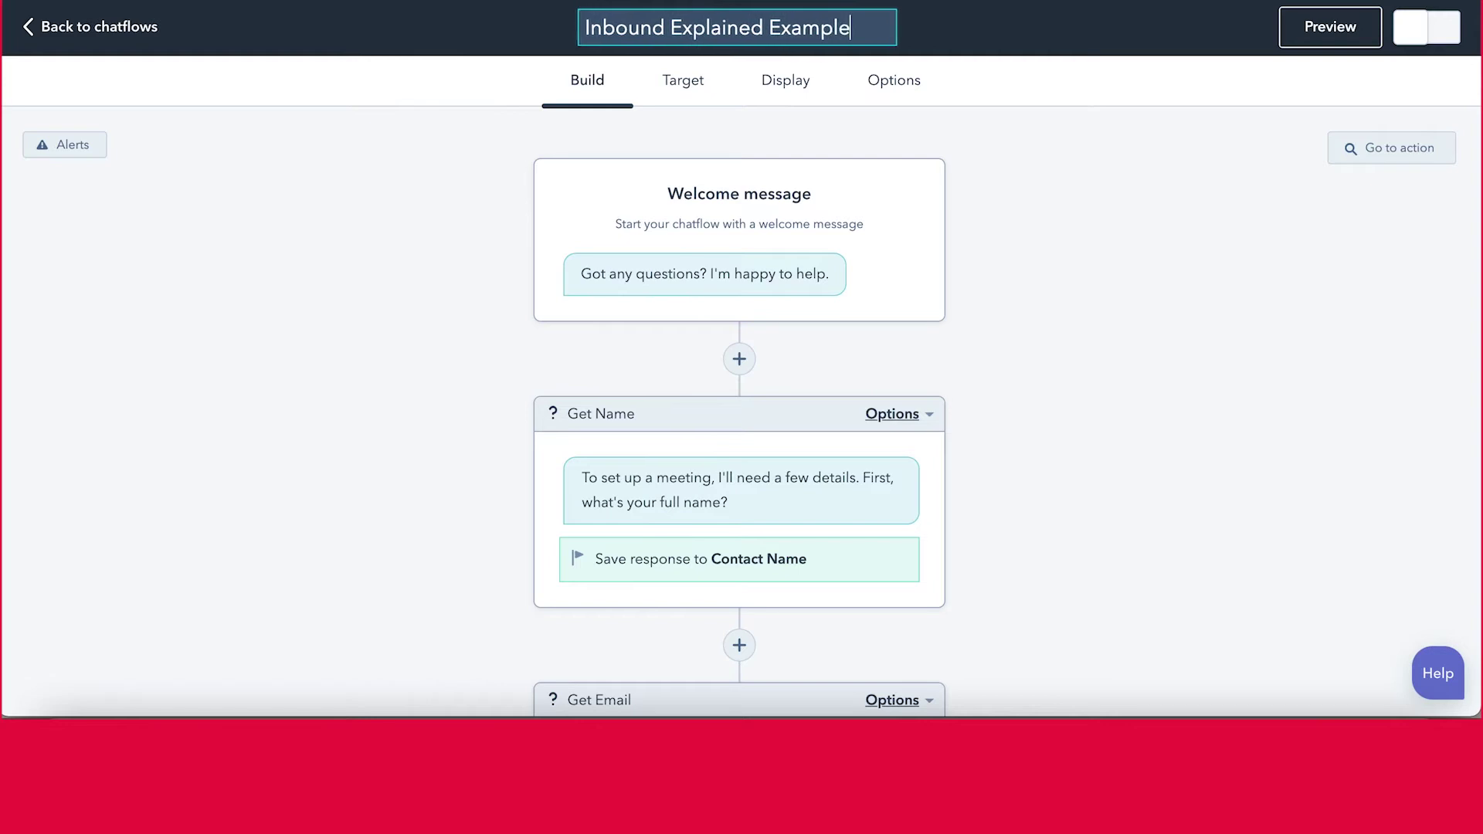
{"action": "left_click", "coordinate": [1077, 178]}
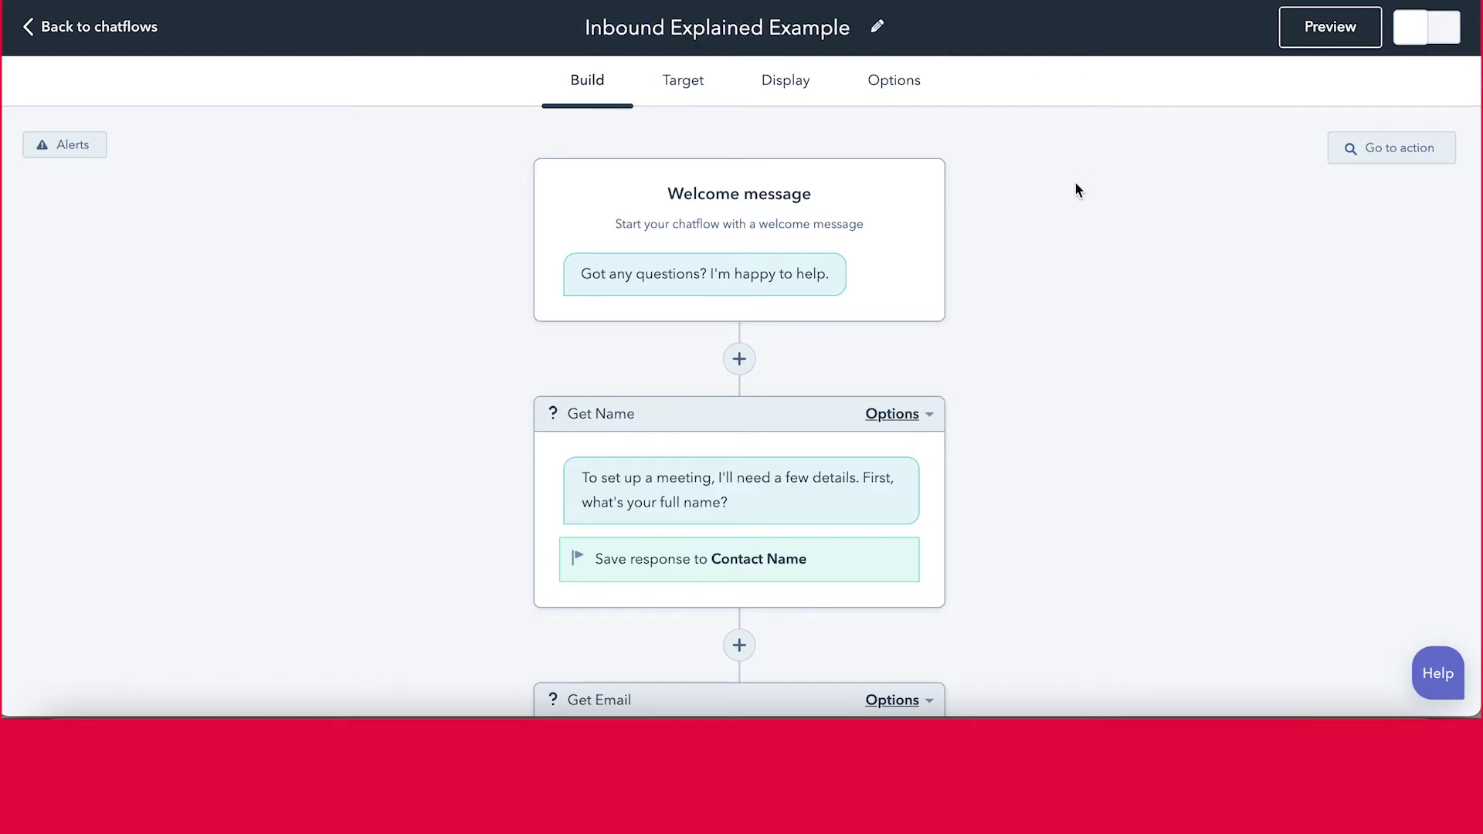
Examine the bot's conversation flow from welcome message to end, and the welcome message's settings
{"action": "scroll", "coordinate": [1079, 166], "scroll_direction": "down", "scroll_amount": 1}
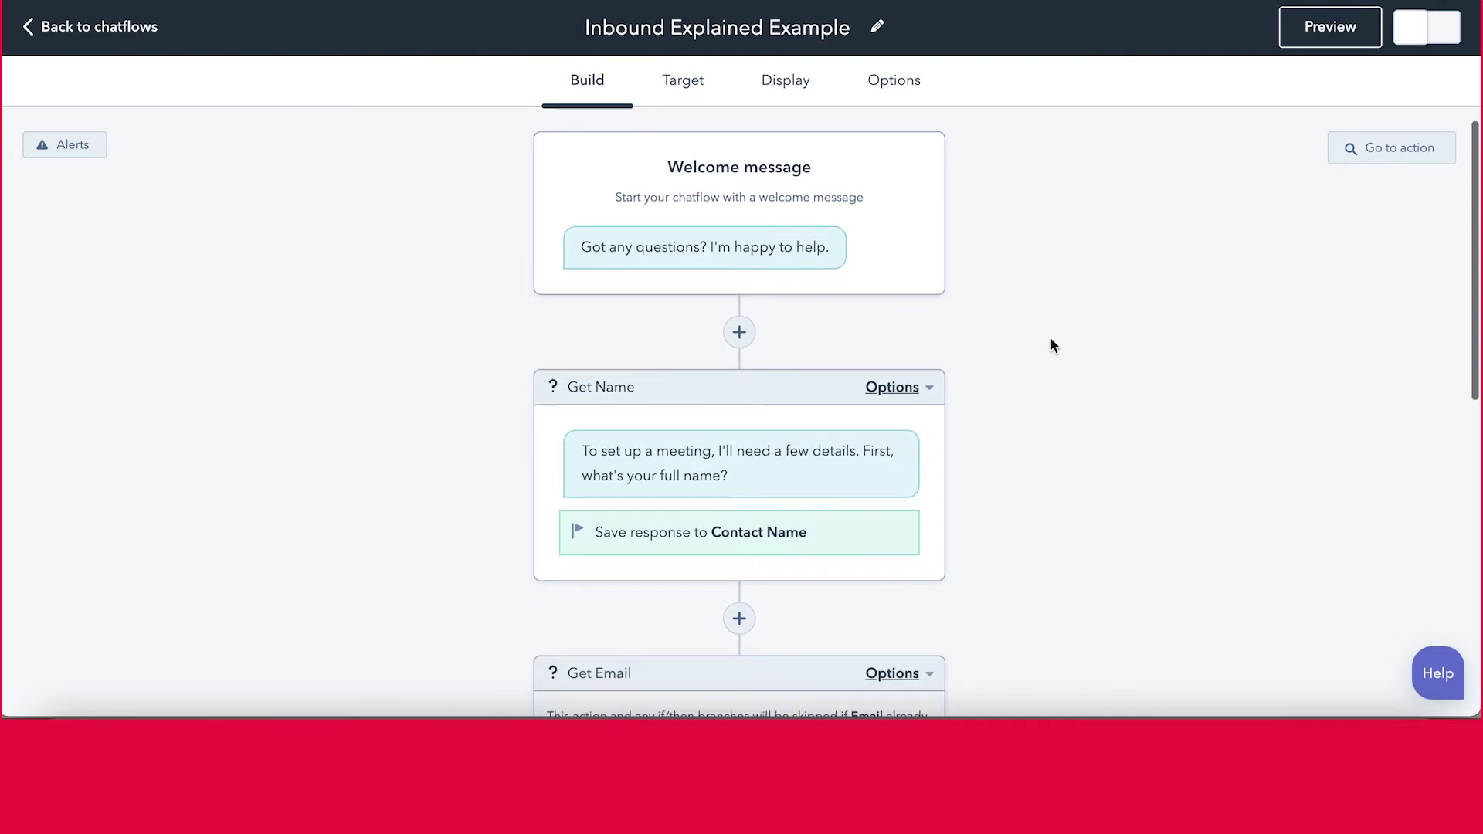
{"action": "scroll", "coordinate": [1049, 340], "scroll_direction": "down", "scroll_amount": 3}
{"action": "scroll", "coordinate": [1050, 343], "scroll_direction": "down", "scroll_amount": 7}
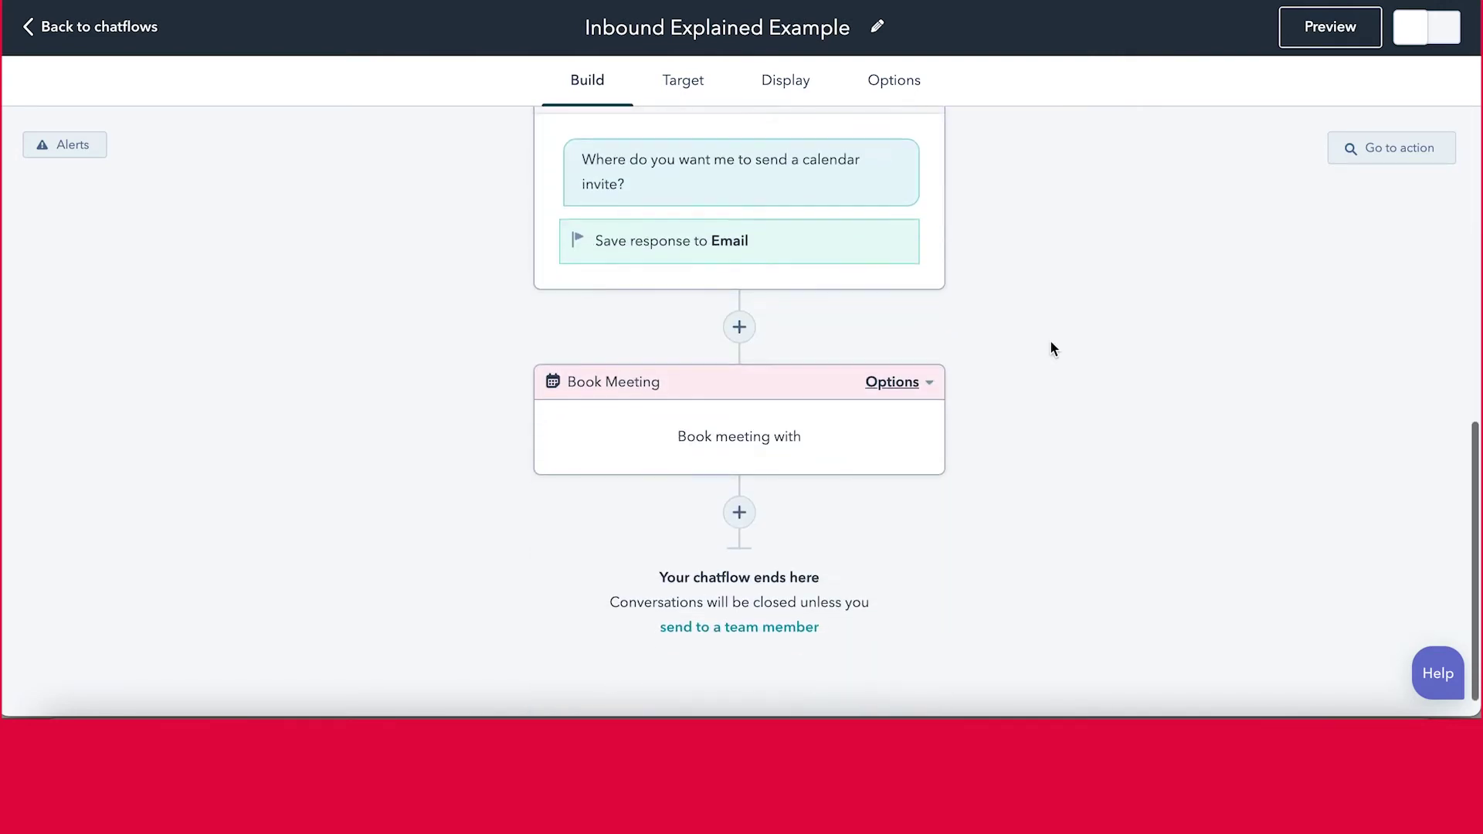
{"action": "scroll", "coordinate": [1050, 343], "scroll_direction": "up", "scroll_amount": 5}
{"action": "scroll", "coordinate": [1050, 343], "scroll_direction": "up", "scroll_amount": 3}
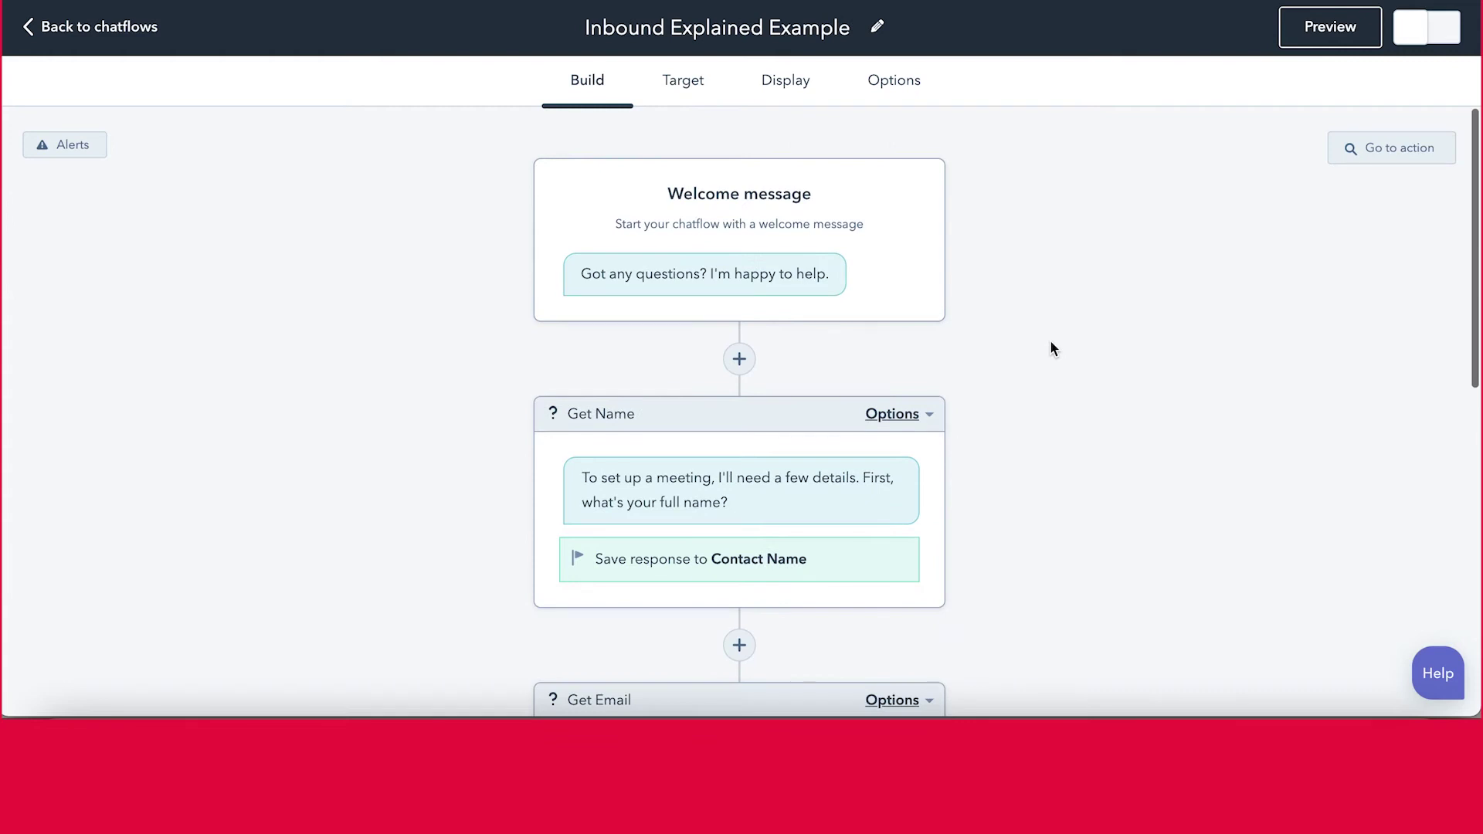
{"action": "scroll", "coordinate": [1051, 343], "scroll_direction": "down", "scroll_amount": 5}
{"action": "scroll", "coordinate": [1049, 347], "scroll_direction": "down", "scroll_amount": 4}
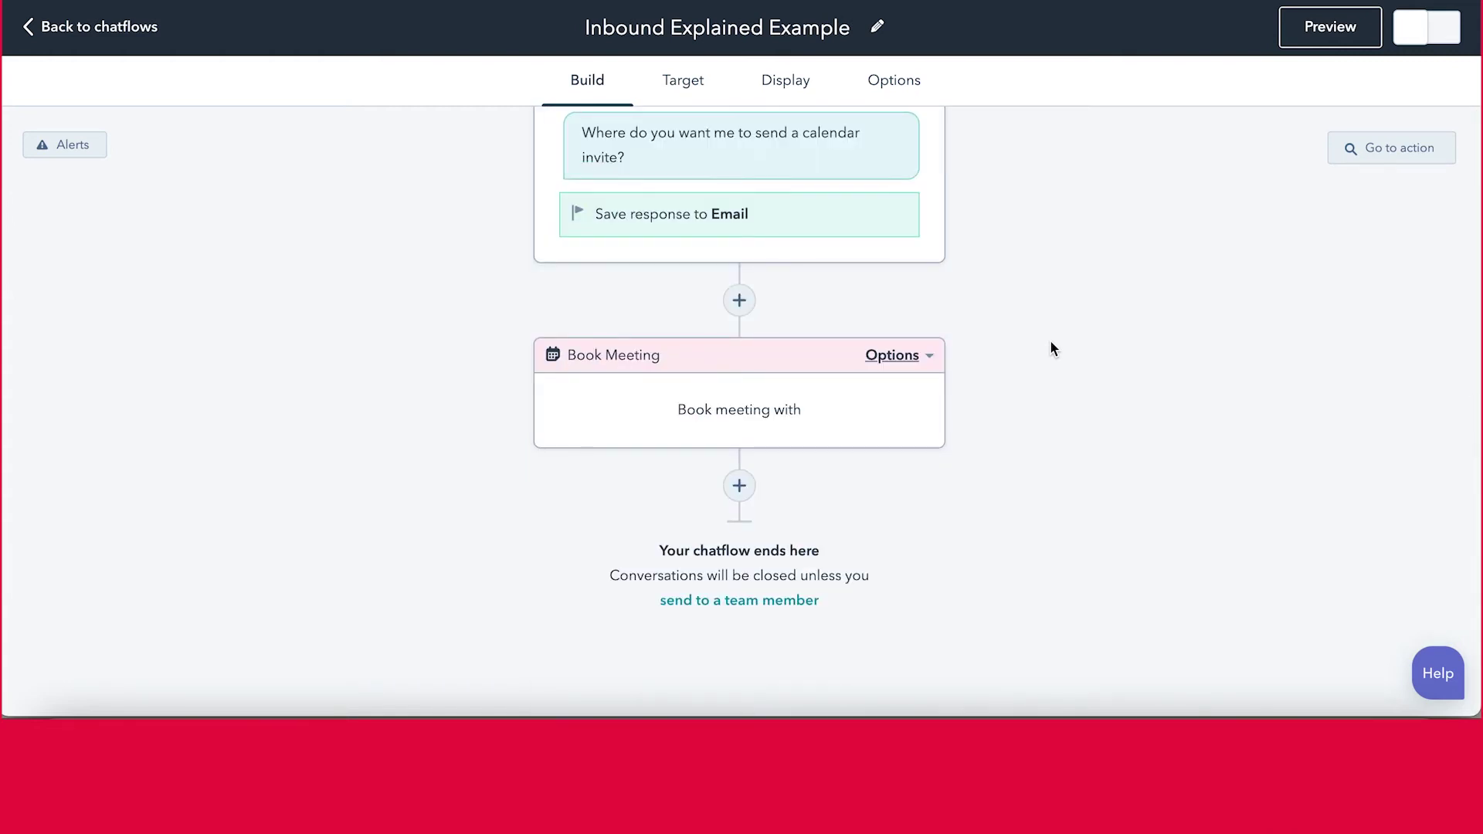
{"action": "scroll", "coordinate": [1050, 347], "scroll_direction": "up", "scroll_amount": 5}
{"action": "scroll", "coordinate": [1050, 348], "scroll_direction": "up", "scroll_amount": 4}
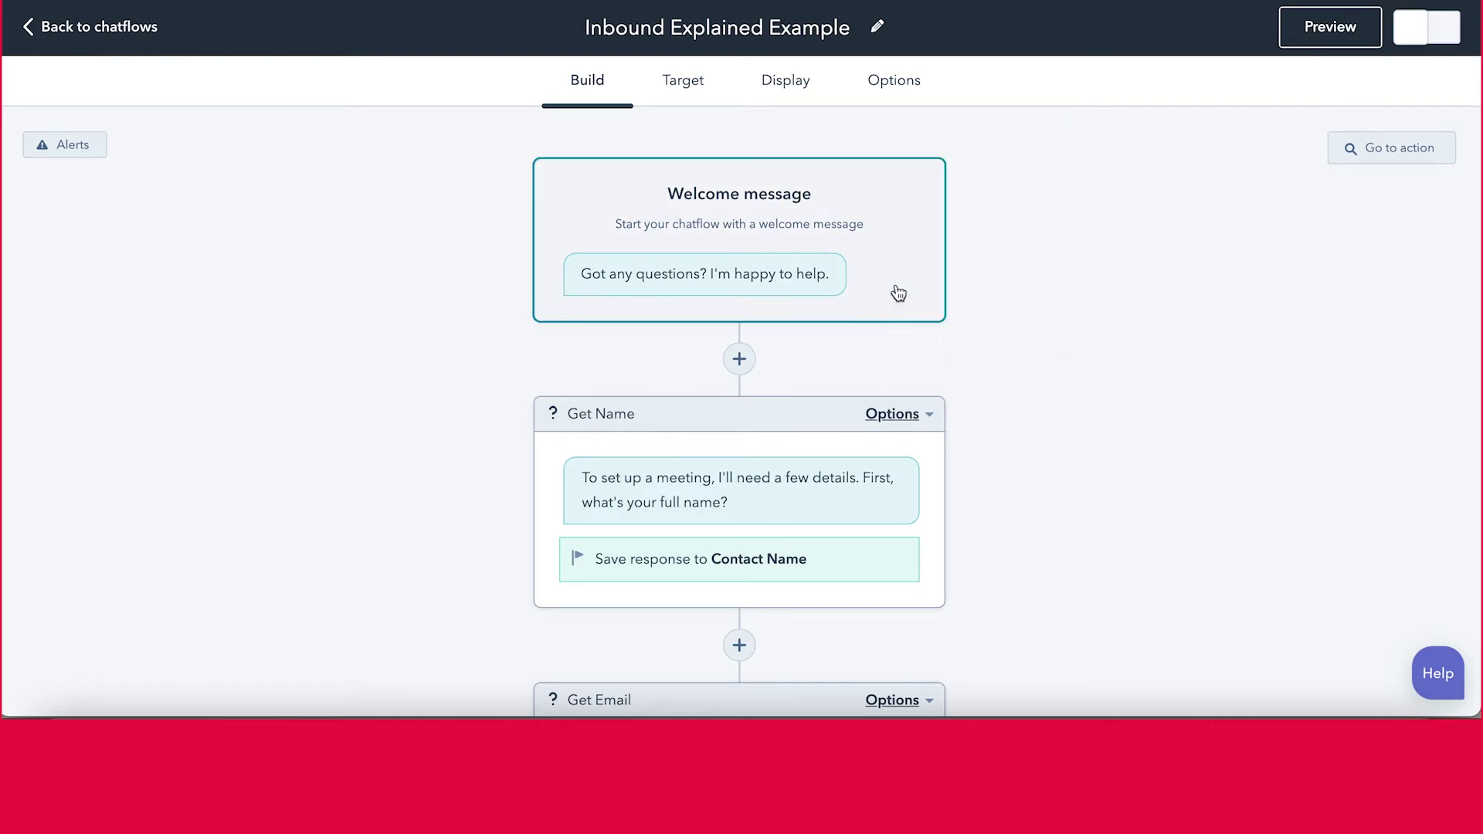
{"action": "left_click", "coordinate": [897, 296]}
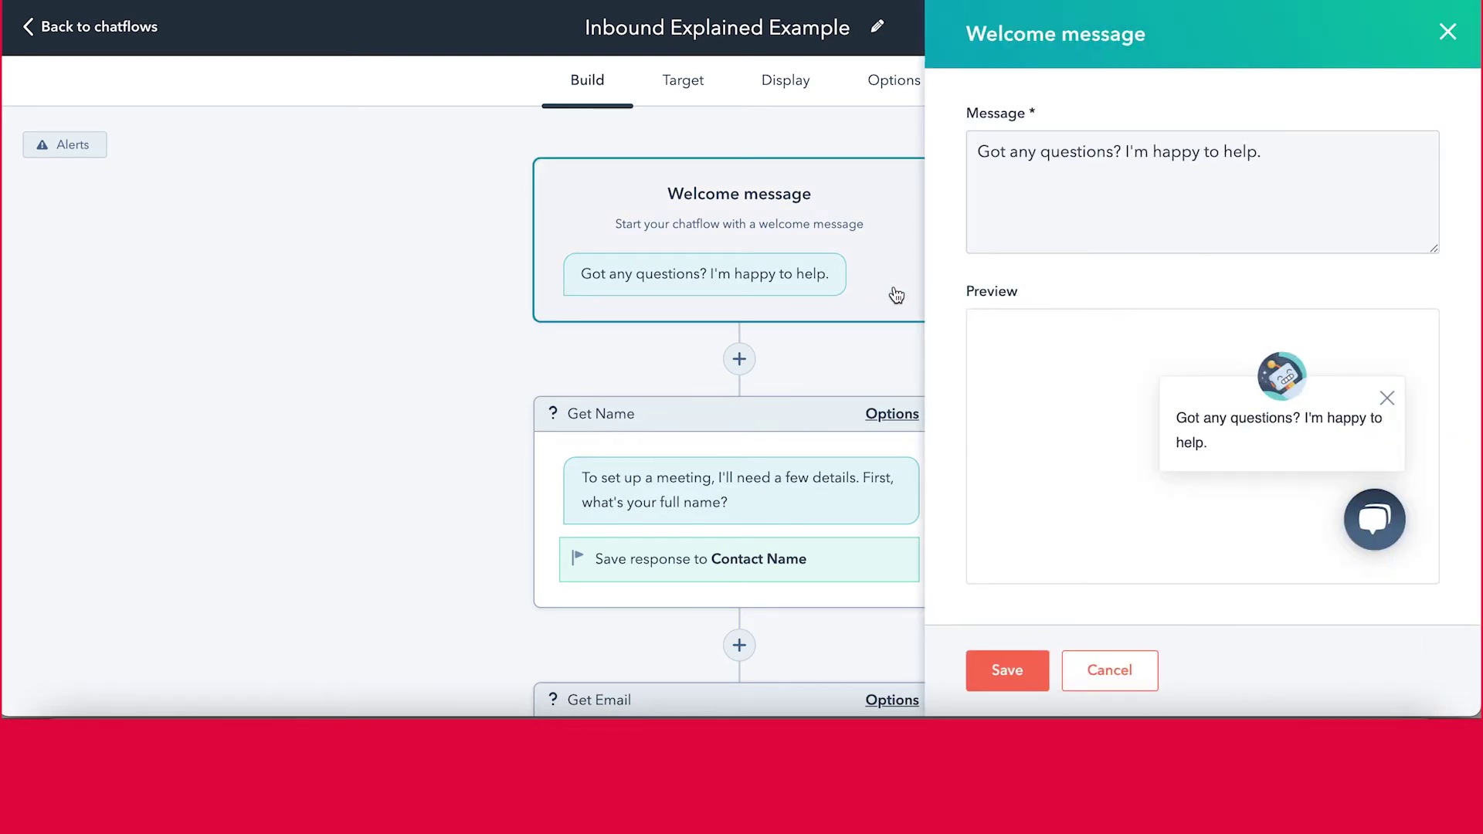
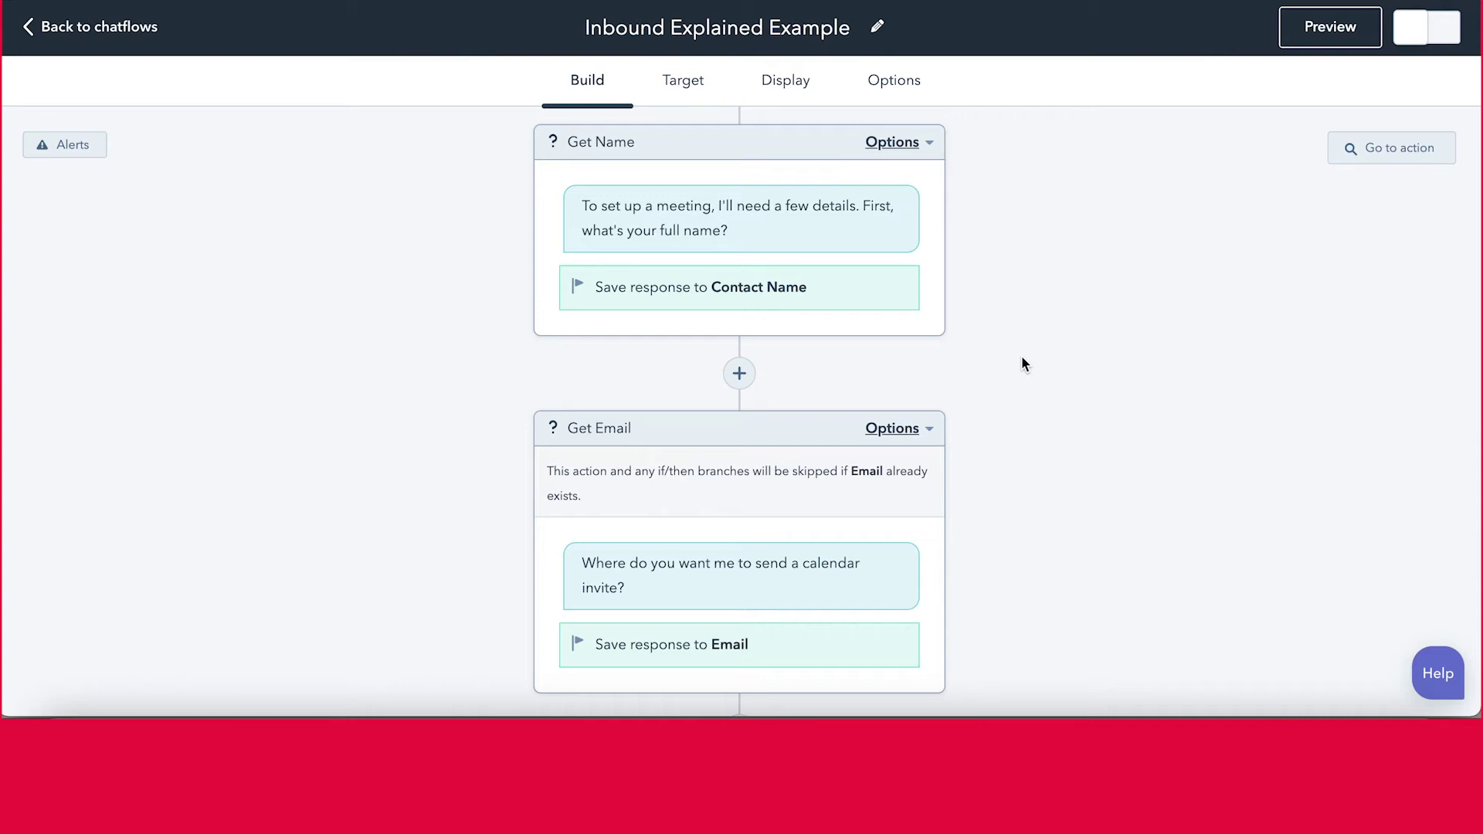
Add a second message bubble reading "Test" to the Get Name action
{"action": "left_click", "coordinate": [817, 227]}
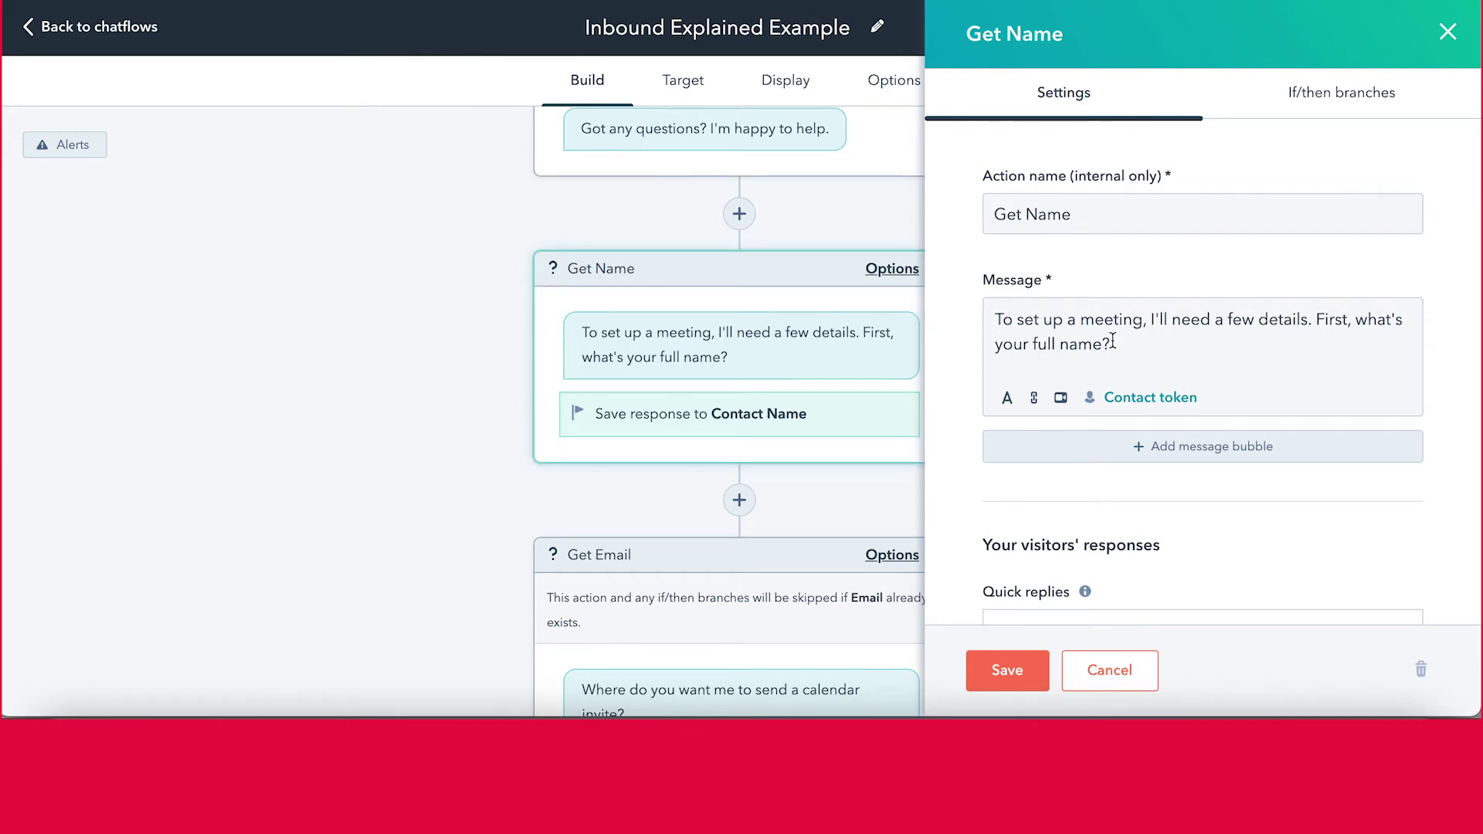
{"action": "scroll", "coordinate": [1112, 340], "scroll_direction": "down", "scroll_amount": 1}
{"action": "scroll", "coordinate": [1112, 340], "scroll_direction": "down", "scroll_amount": 1}
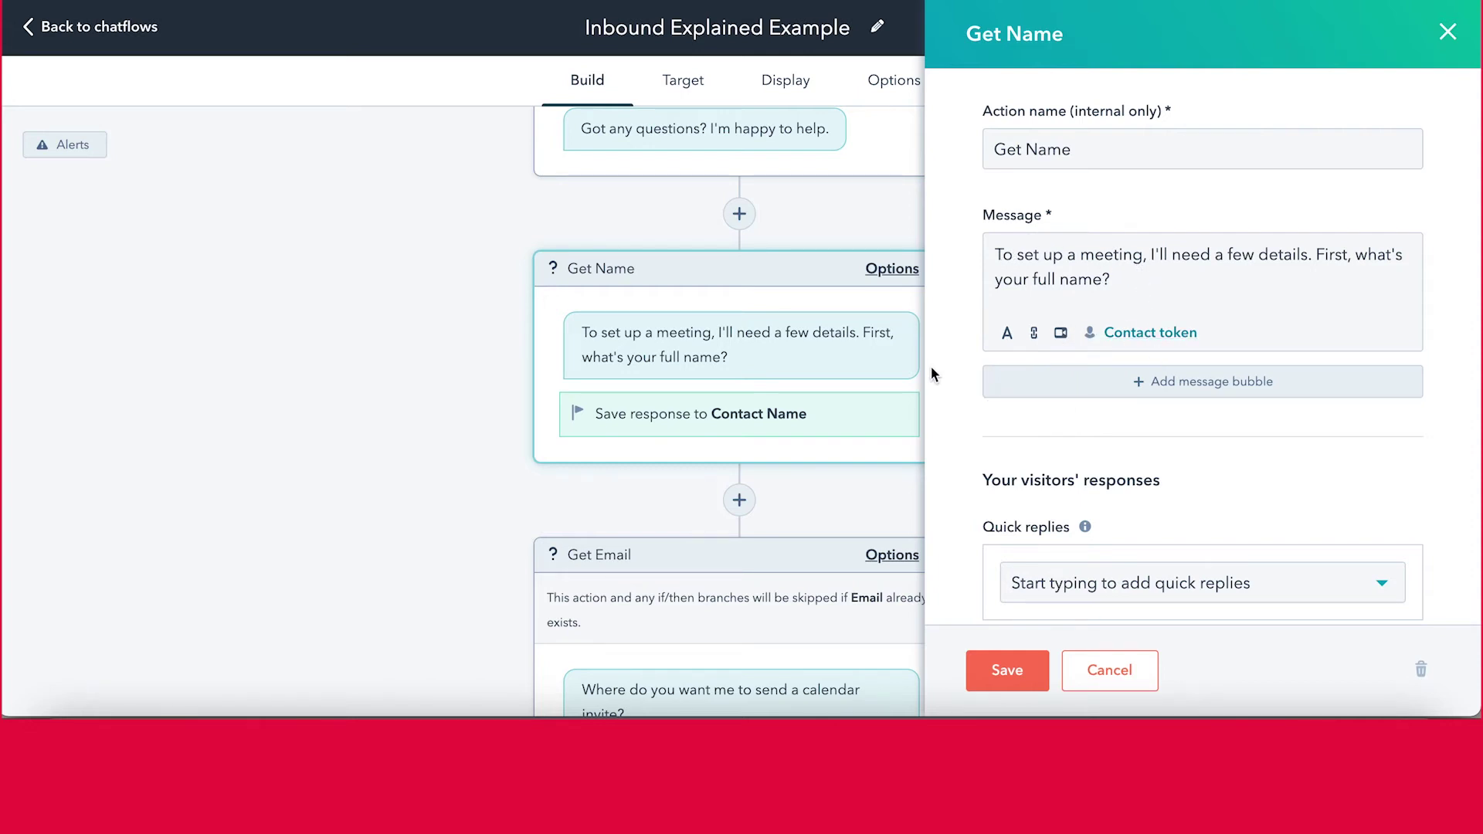
{"action": "scroll", "coordinate": [933, 371], "scroll_direction": "down", "scroll_amount": 1}
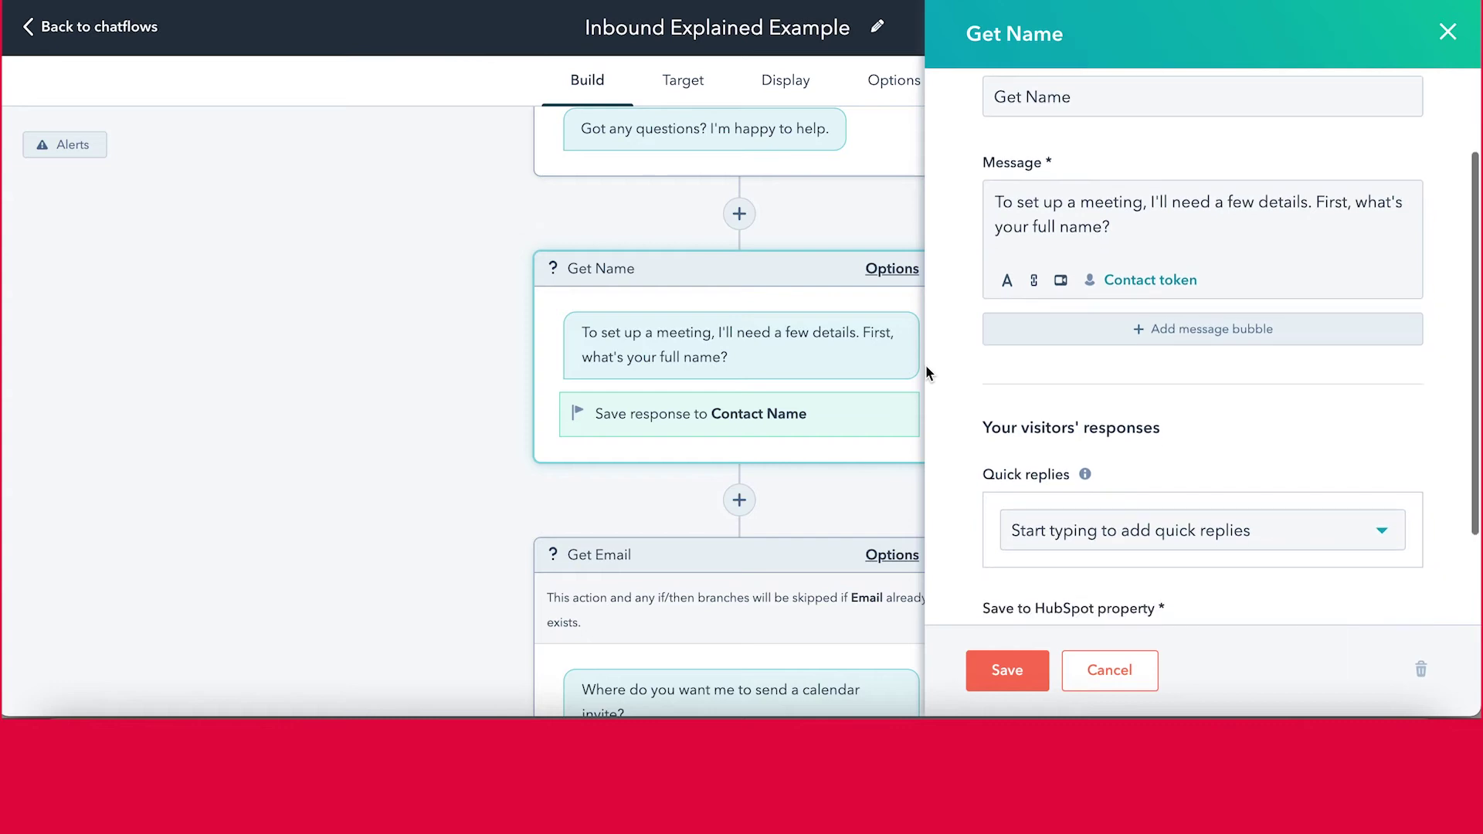
{"action": "left_click", "coordinate": [1139, 330]}
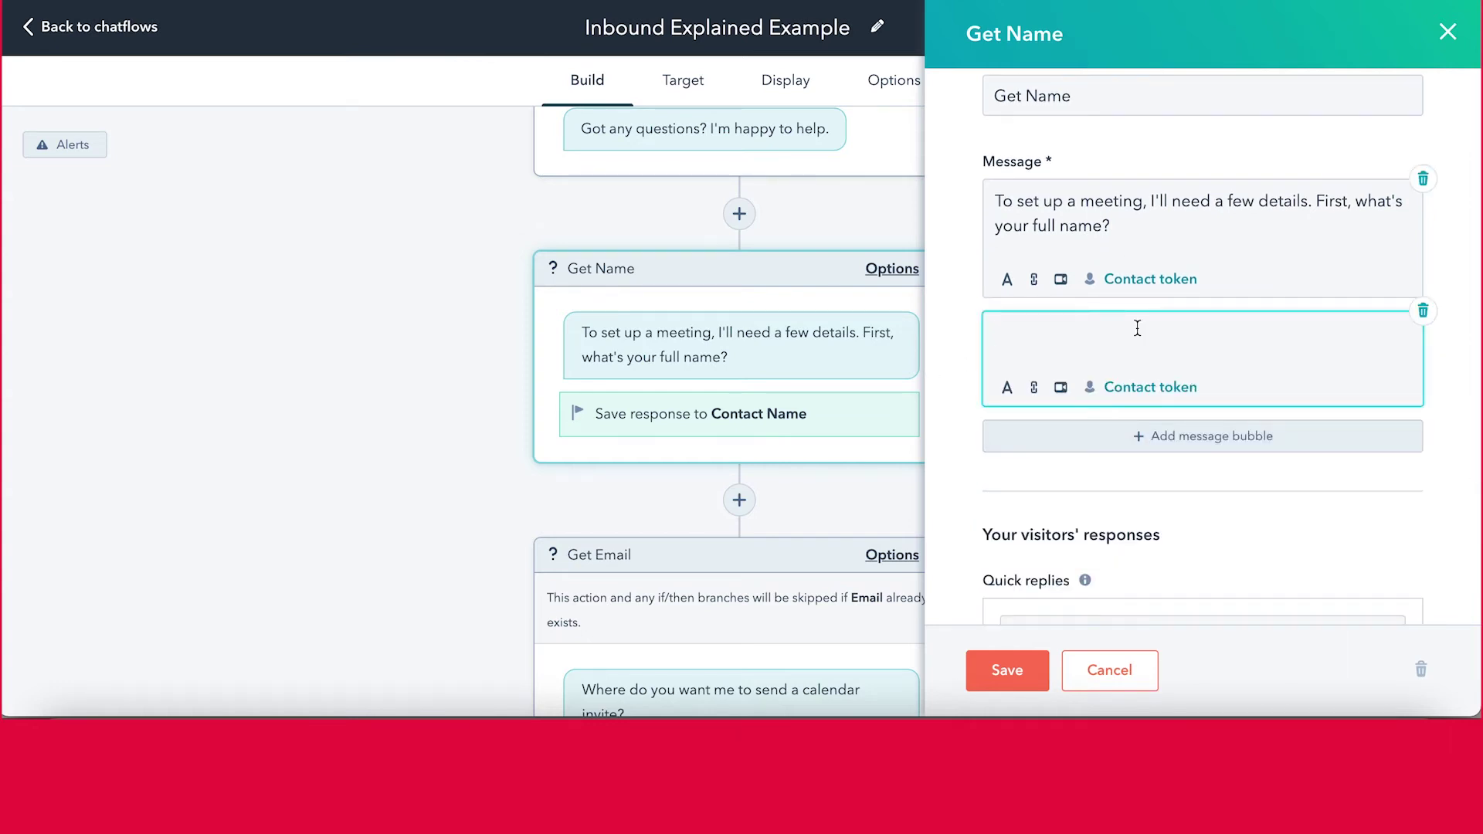
{"action": "type", "text": "Test"}
{"action": "left_click", "coordinate": [948, 337]}
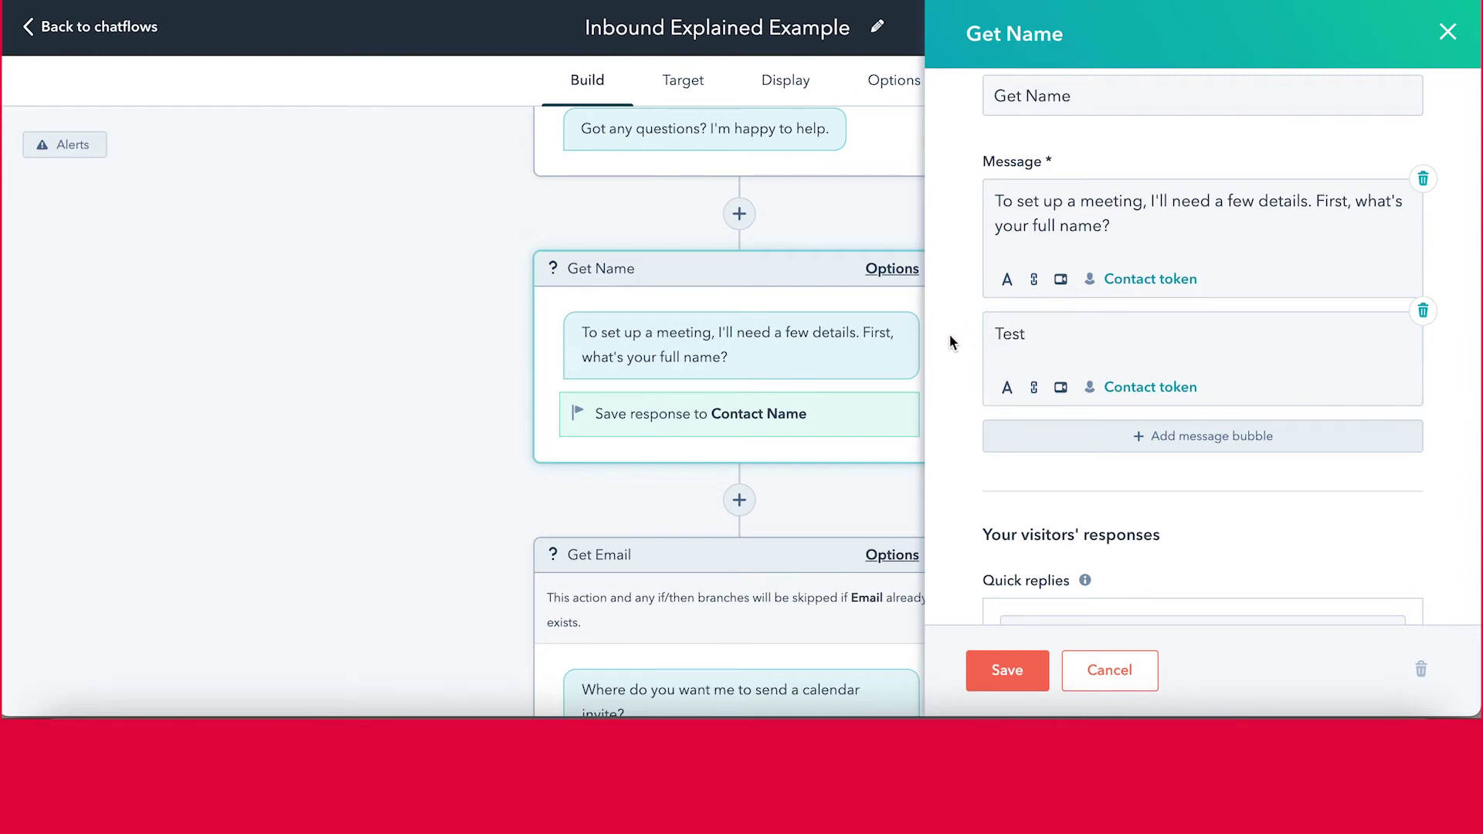
Check the Get Name action's quick replies and HubSpot property settings, and save the action
{"action": "scroll", "coordinate": [948, 340], "scroll_direction": "down", "scroll_amount": 4}
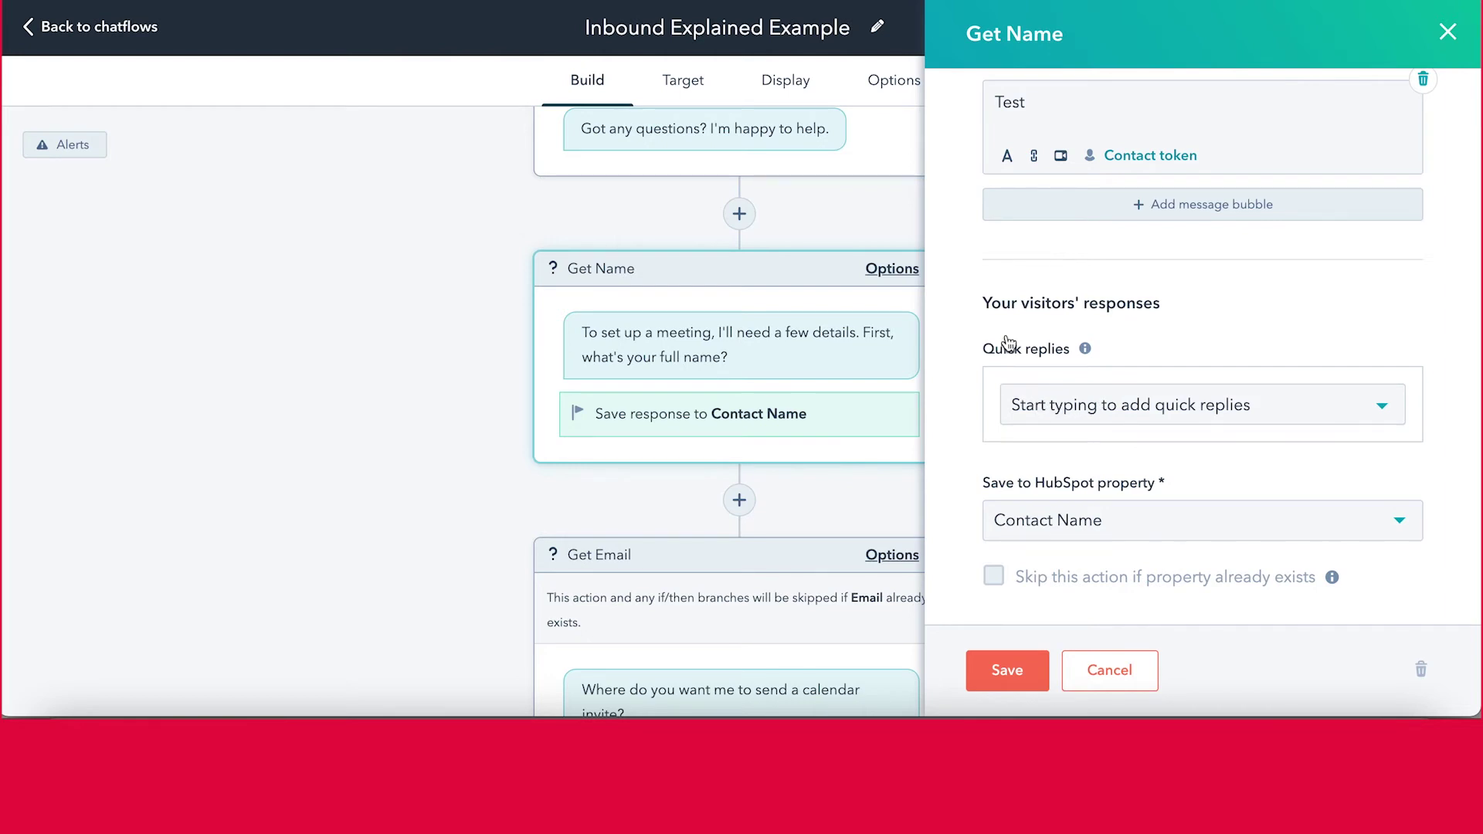
{"action": "left_click", "coordinate": [1104, 418]}
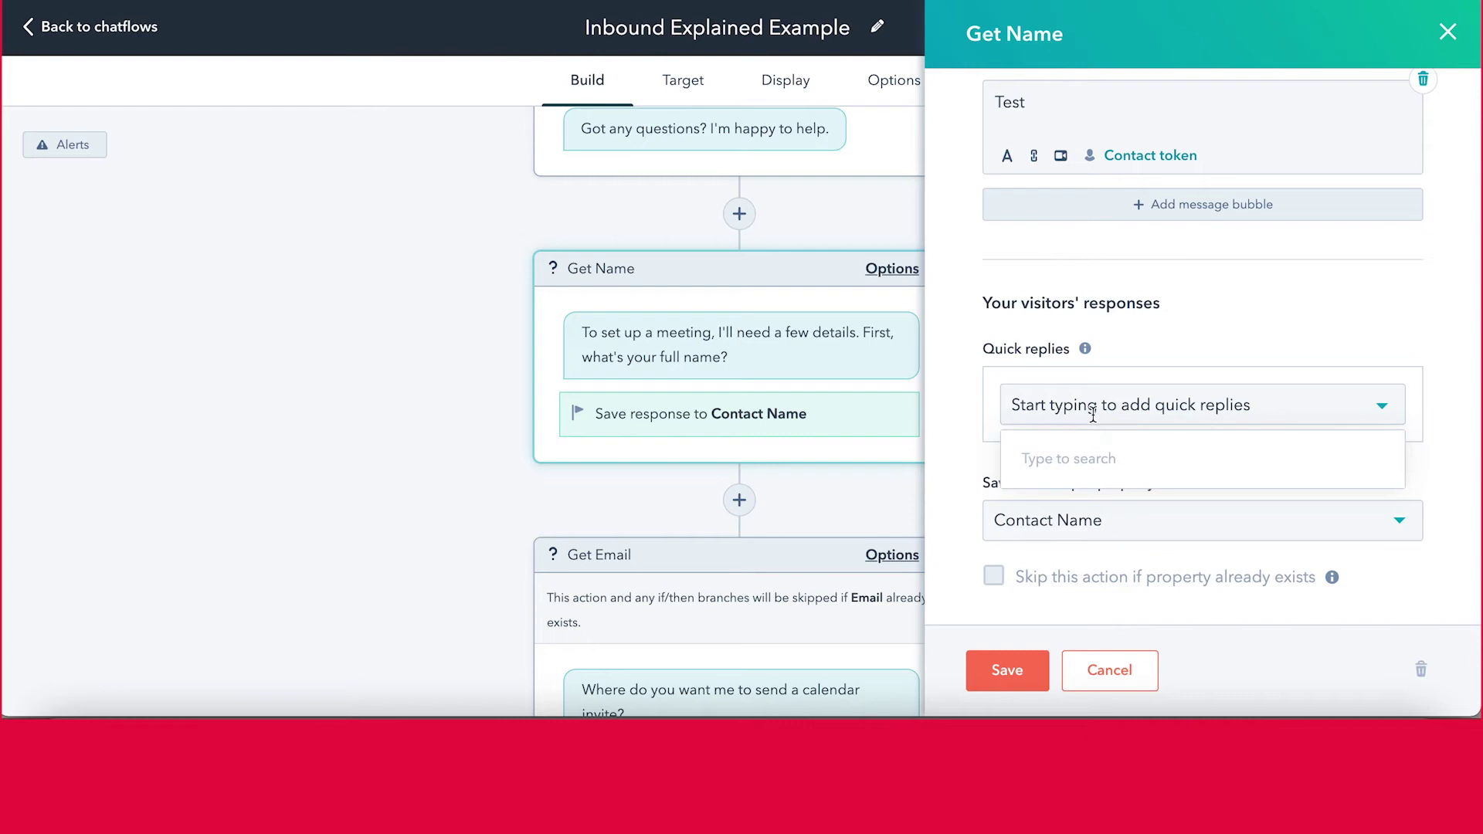
{"action": "left_click", "coordinate": [963, 379]}
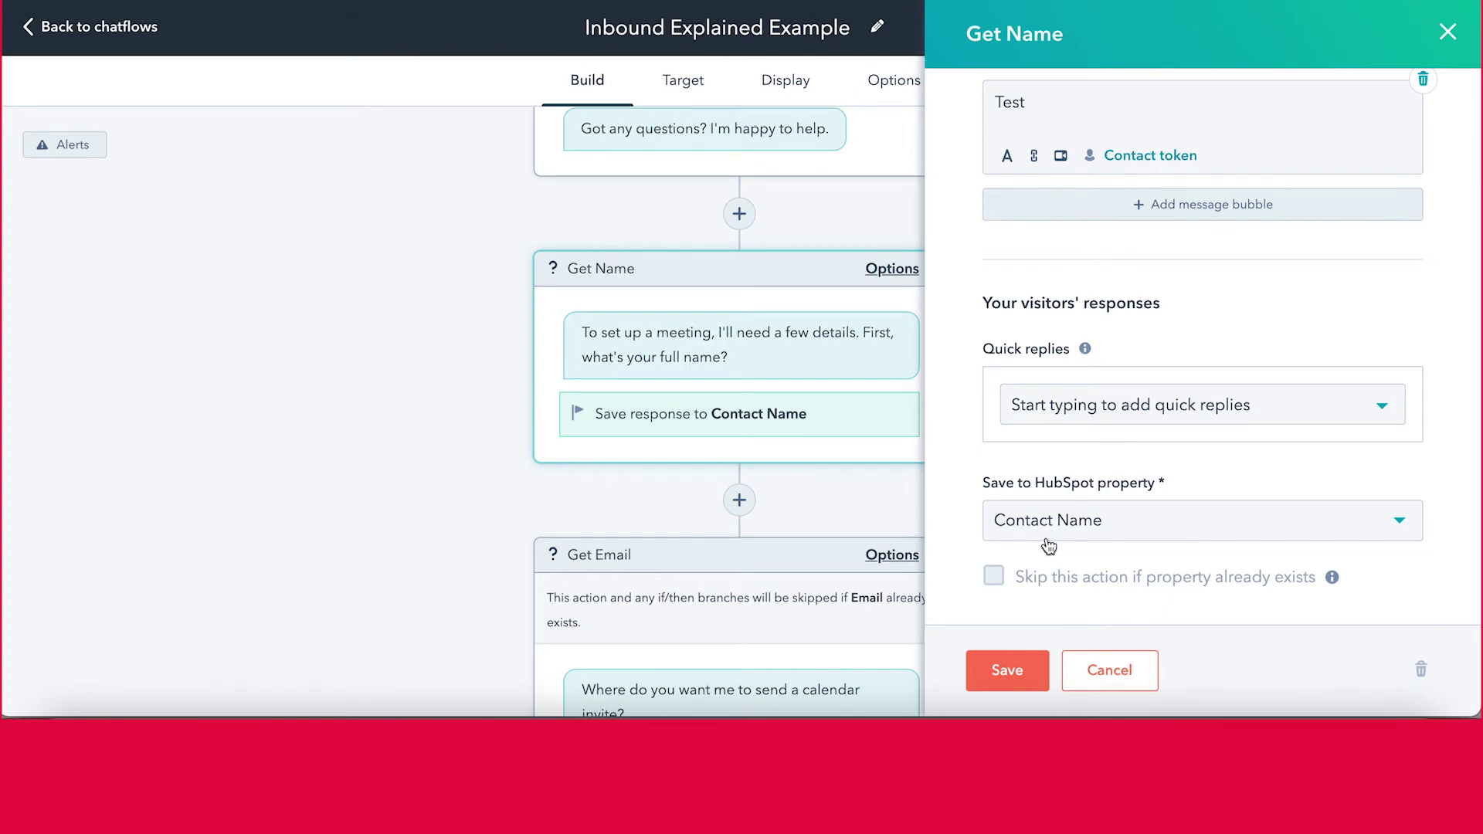
{"action": "left_click", "coordinate": [1030, 668]}
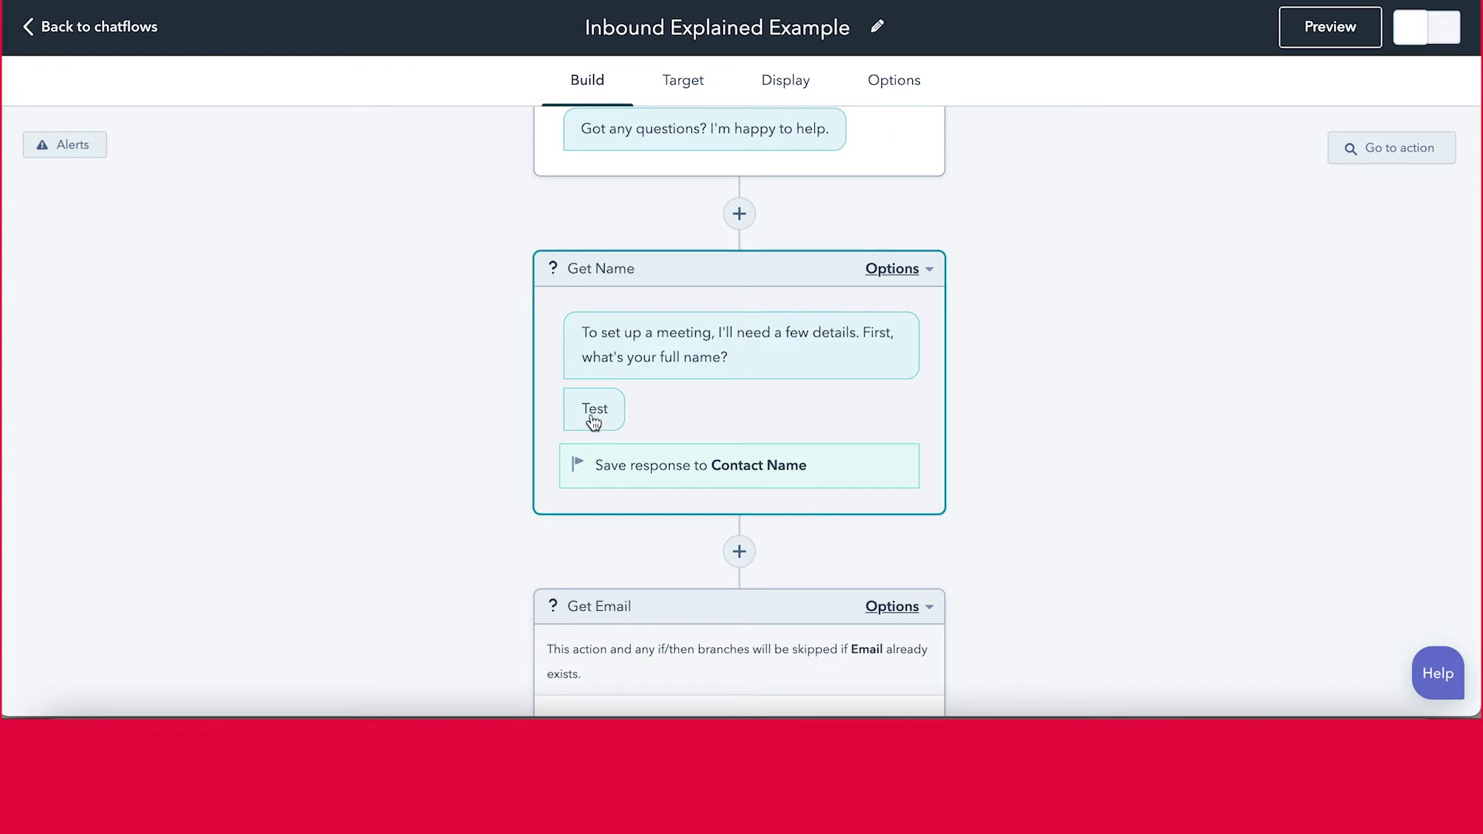
Examine the action types available between Get Name and Get Email, including Get Name's if/then branch settings, without adding anything
{"action": "scroll", "coordinate": [434, 474], "scroll_direction": "down", "scroll_amount": 2}
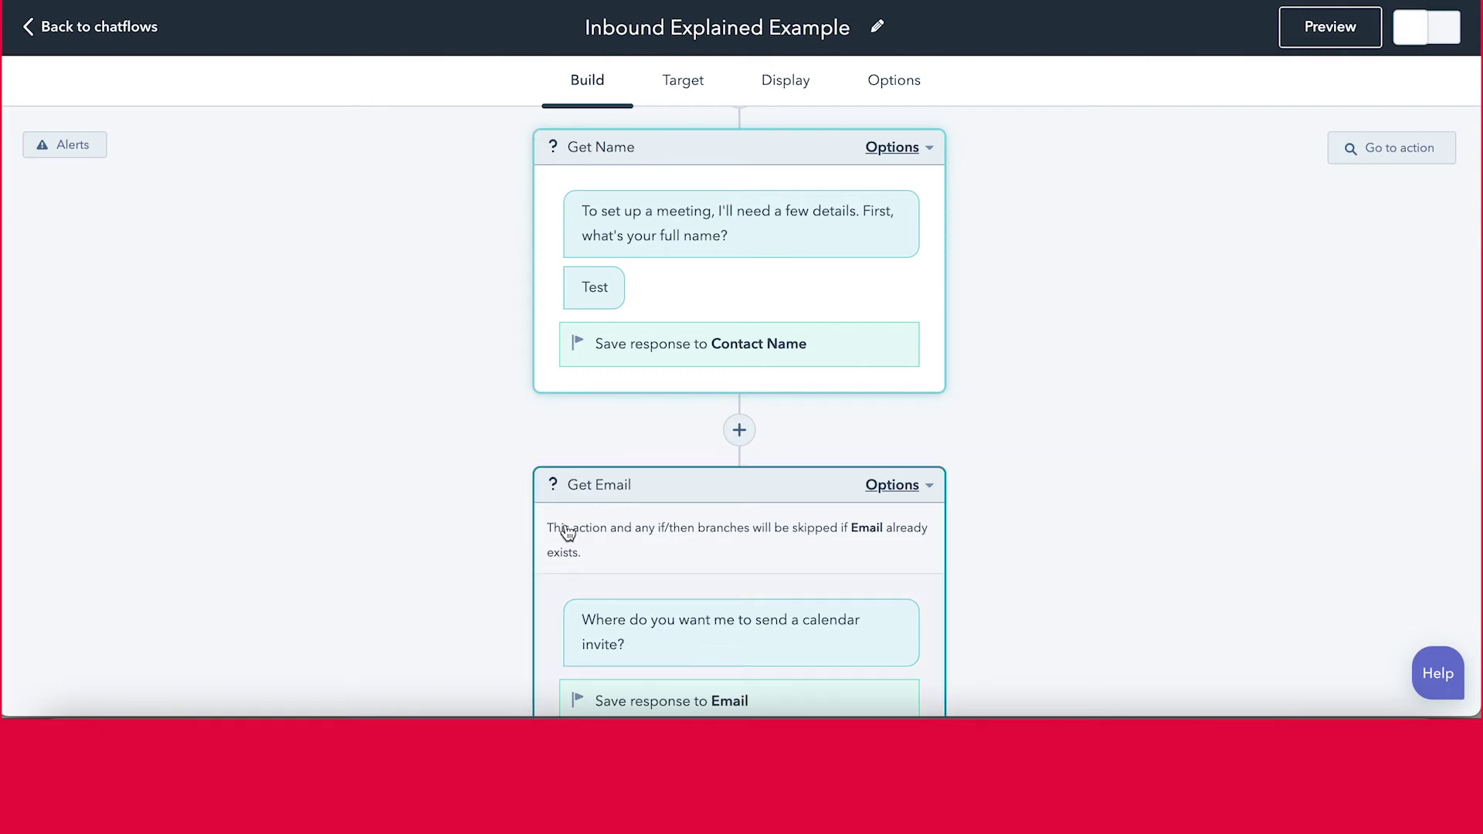
{"action": "scroll", "coordinate": [414, 529], "scroll_direction": "down", "scroll_amount": 4}
{"action": "scroll", "coordinate": [414, 530], "scroll_direction": "up", "scroll_amount": 3}
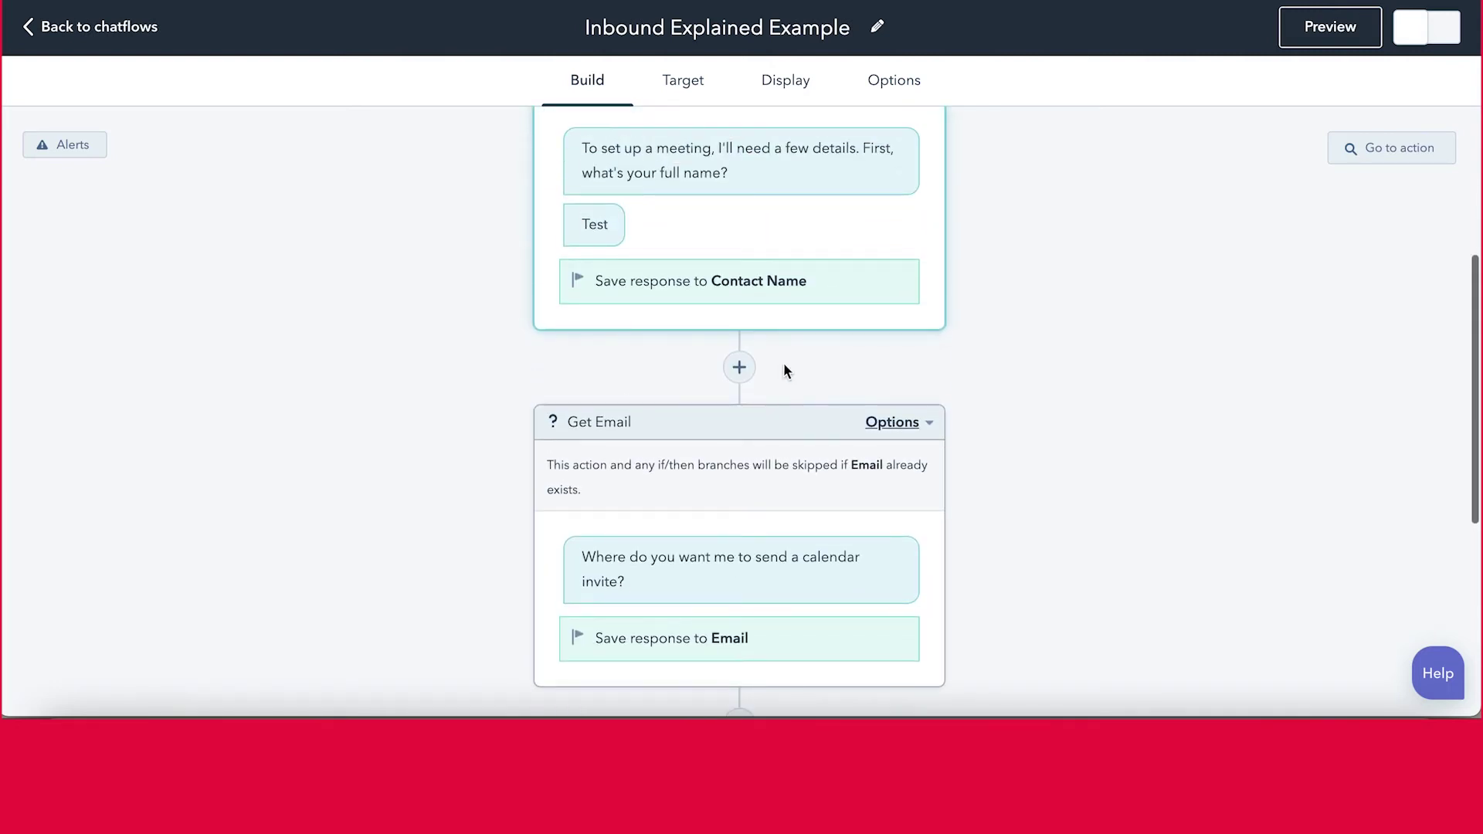
{"action": "left_click", "coordinate": [740, 367]}
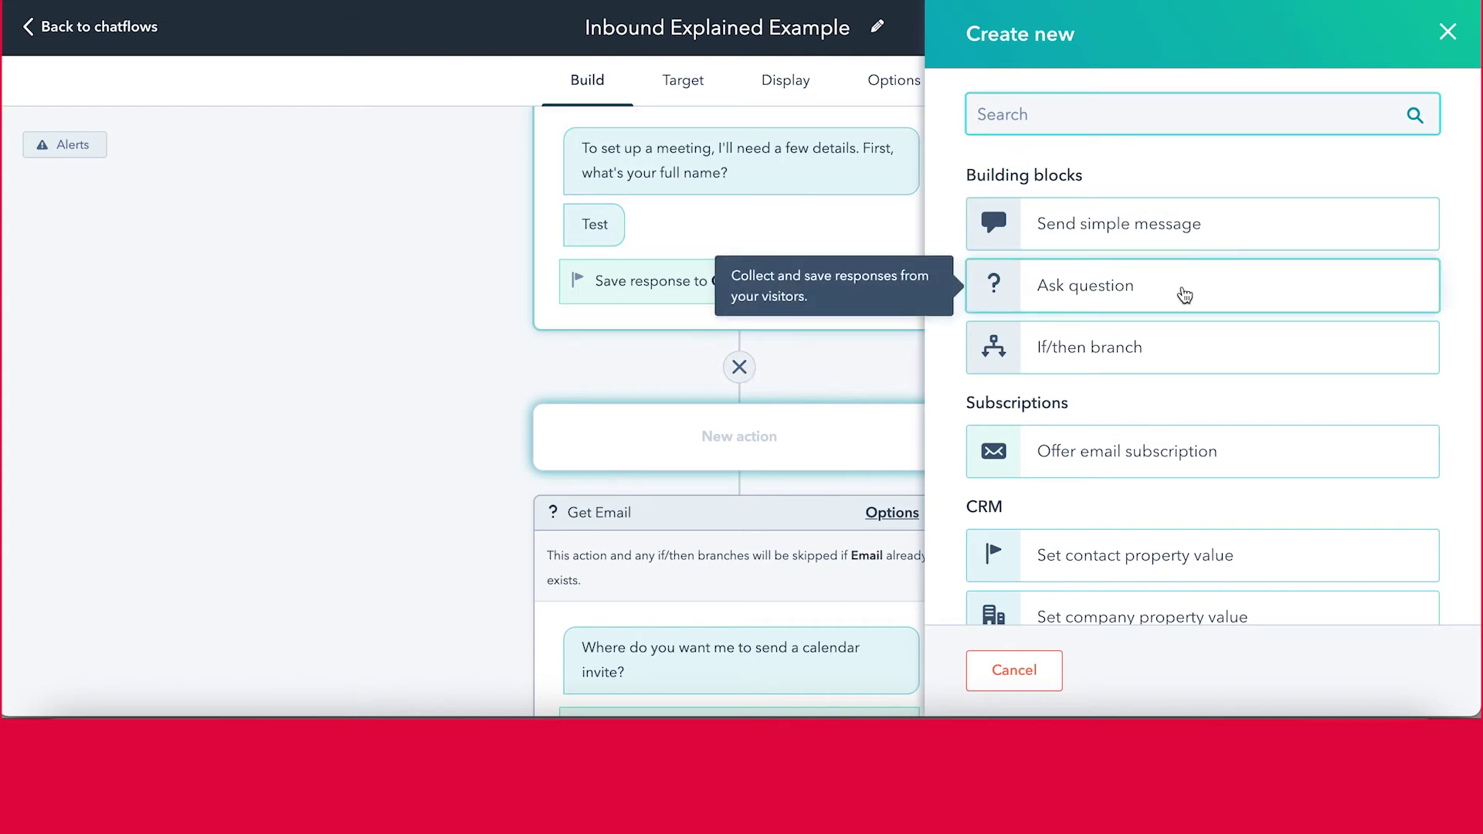
{"action": "scroll", "coordinate": [1184, 295], "scroll_direction": "down", "scroll_amount": 7}
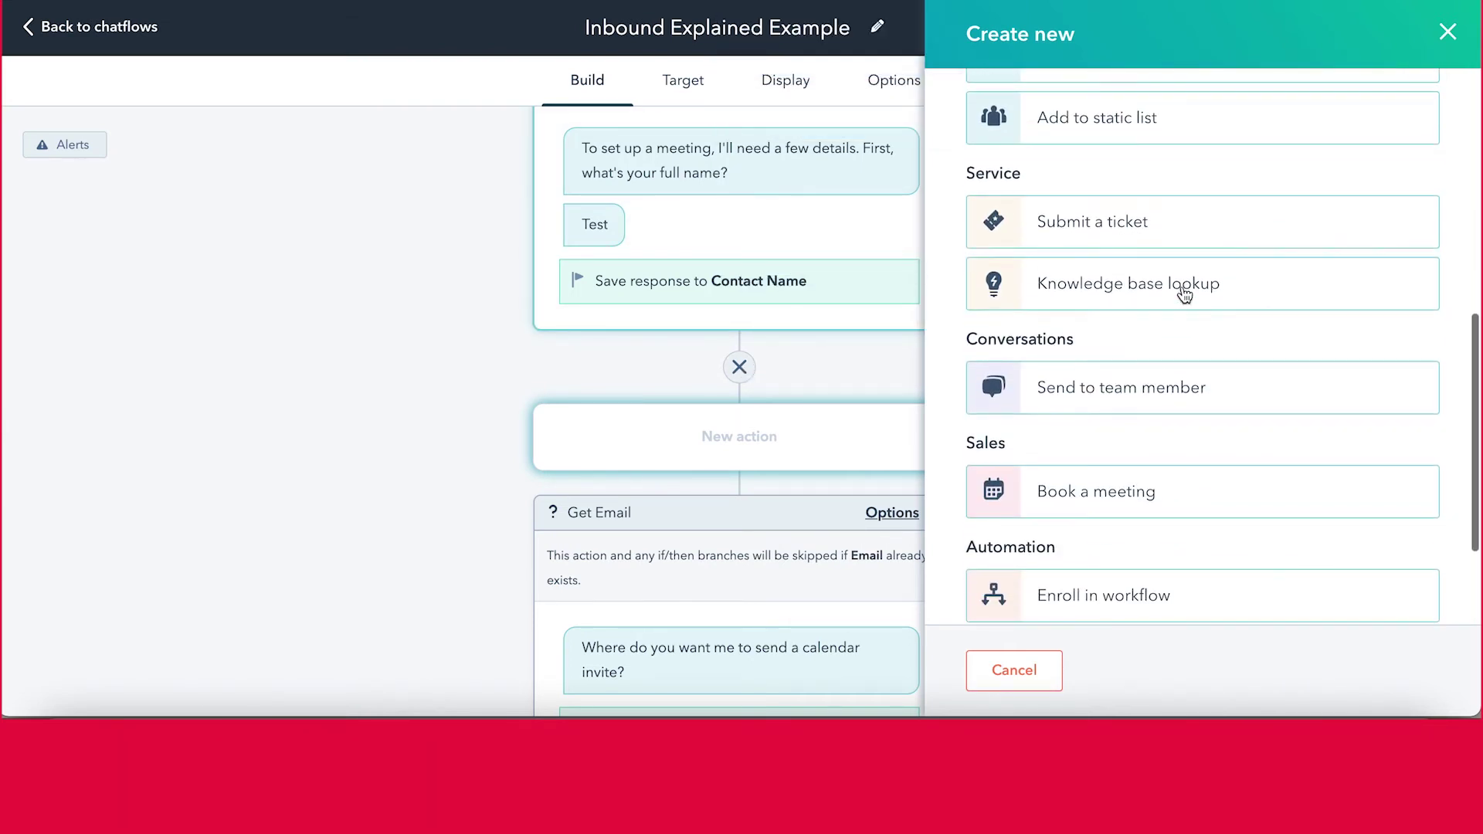
{"action": "scroll", "coordinate": [1184, 295], "scroll_direction": "down", "scroll_amount": 2}
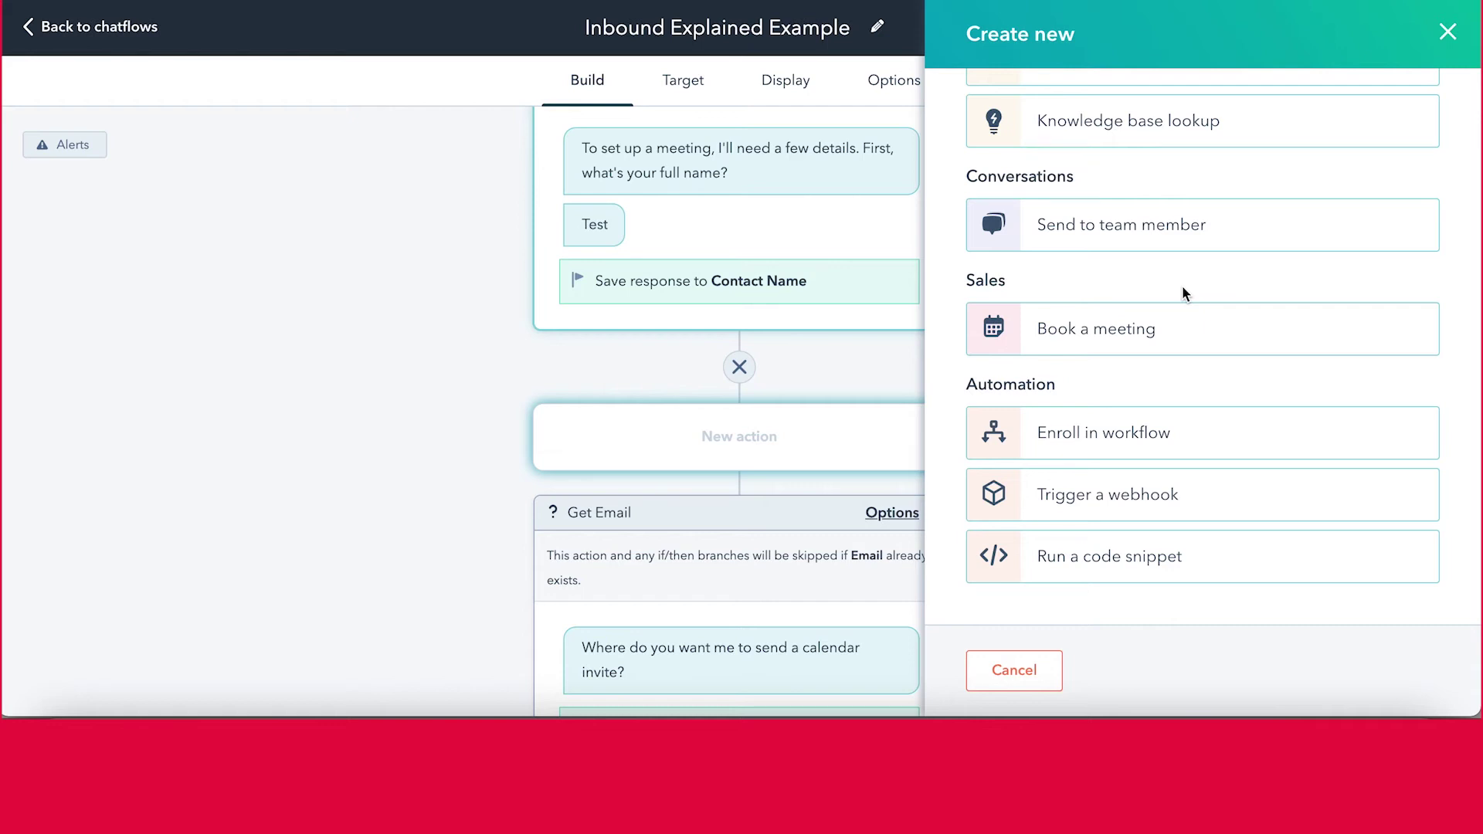
{"action": "scroll", "coordinate": [1183, 293], "scroll_direction": "up", "scroll_amount": 4}
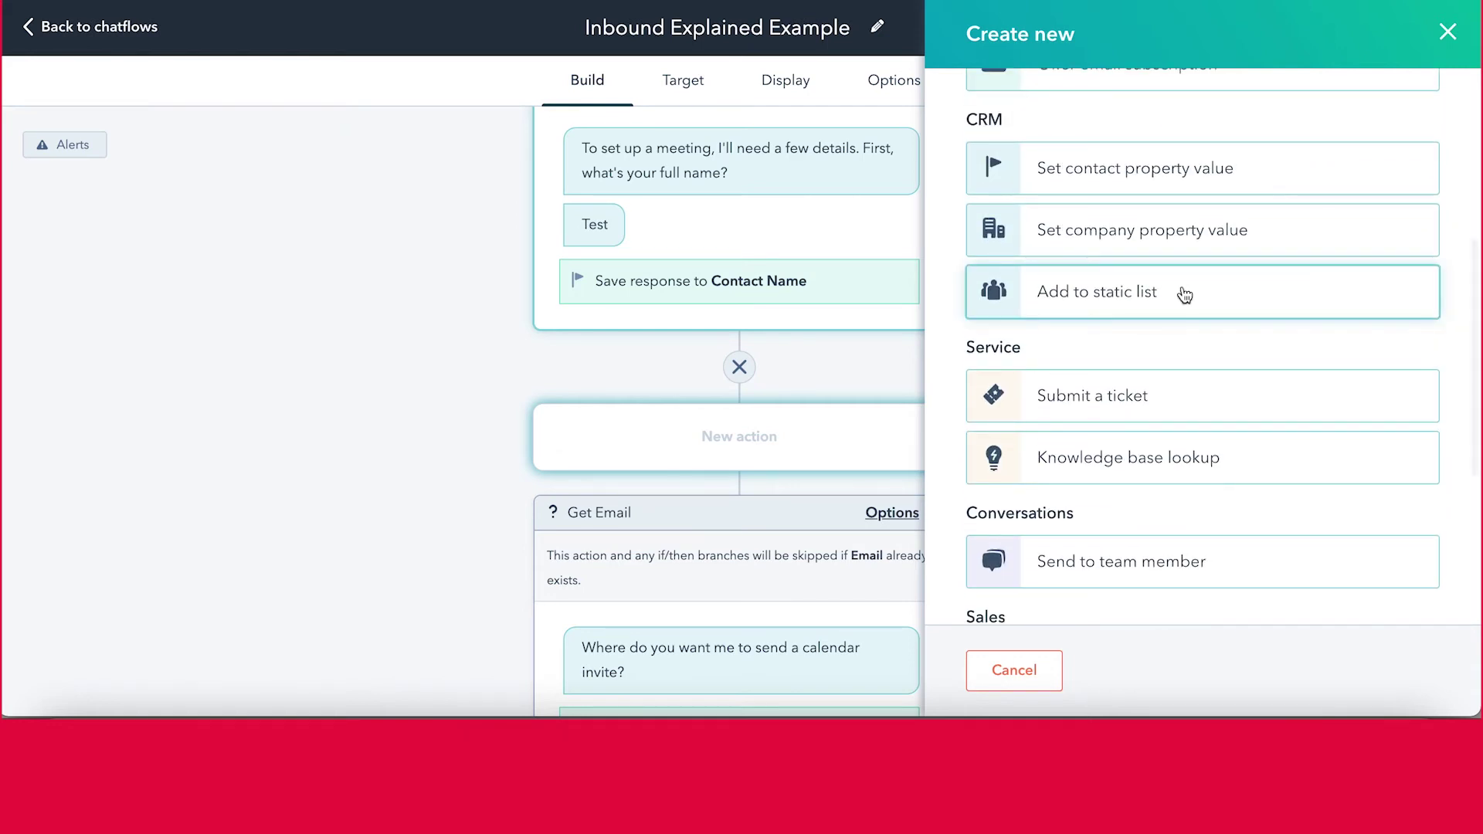
{"action": "scroll", "coordinate": [1183, 295], "scroll_direction": "up", "scroll_amount": 5}
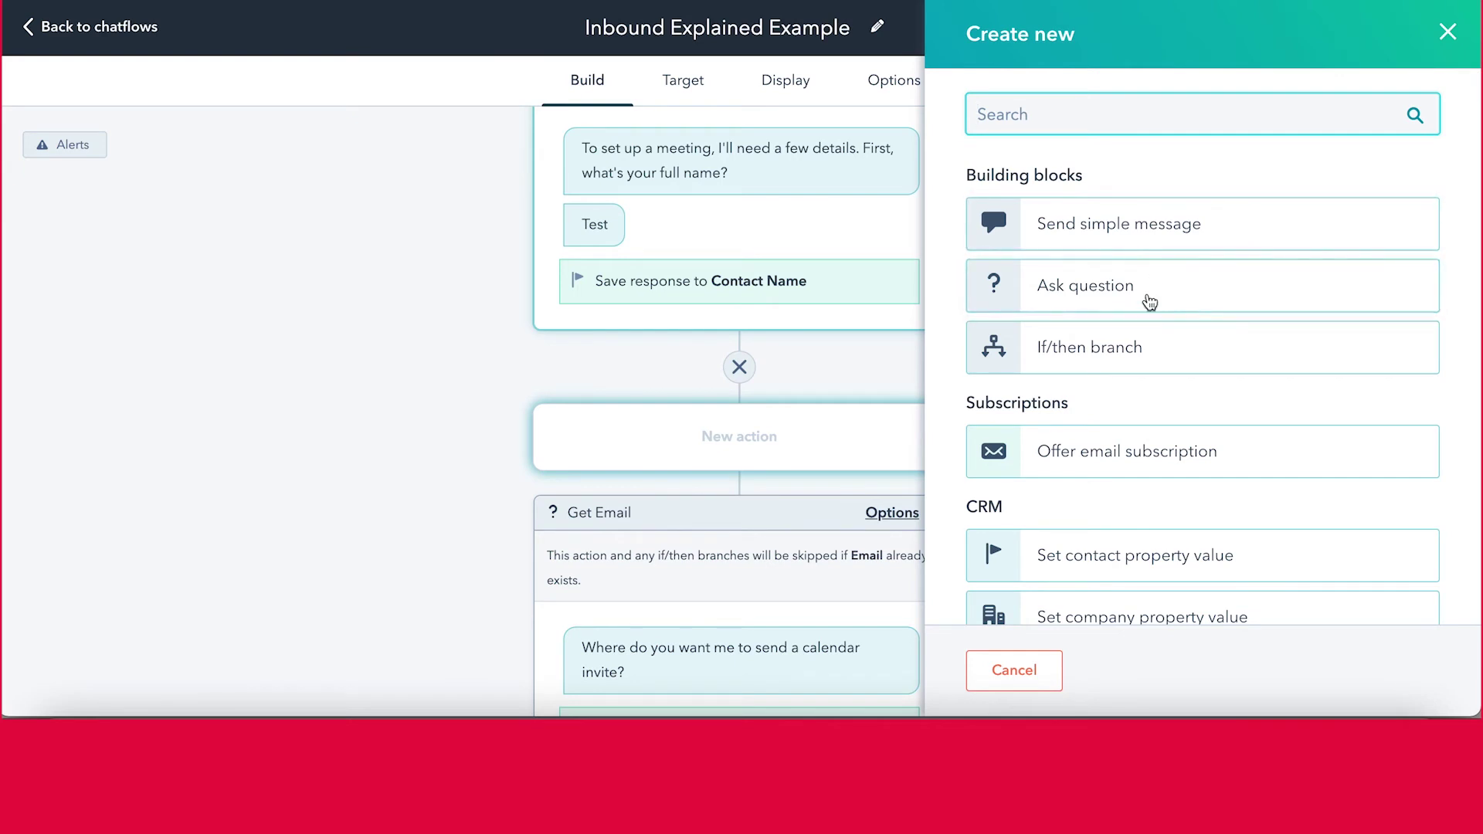
{"action": "left_click", "coordinate": [1124, 365]}
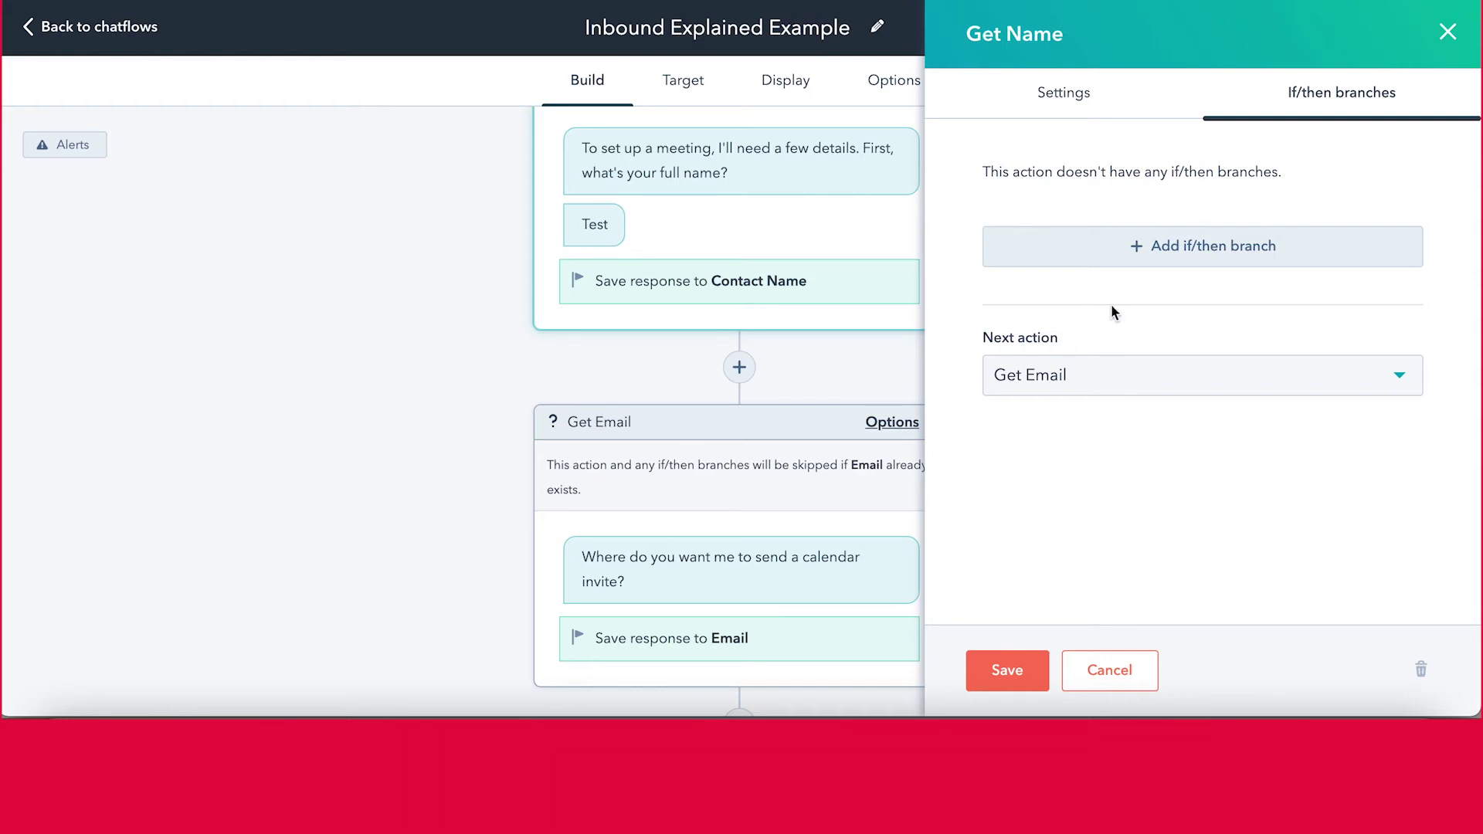
{"action": "left_click", "coordinate": [1108, 671]}
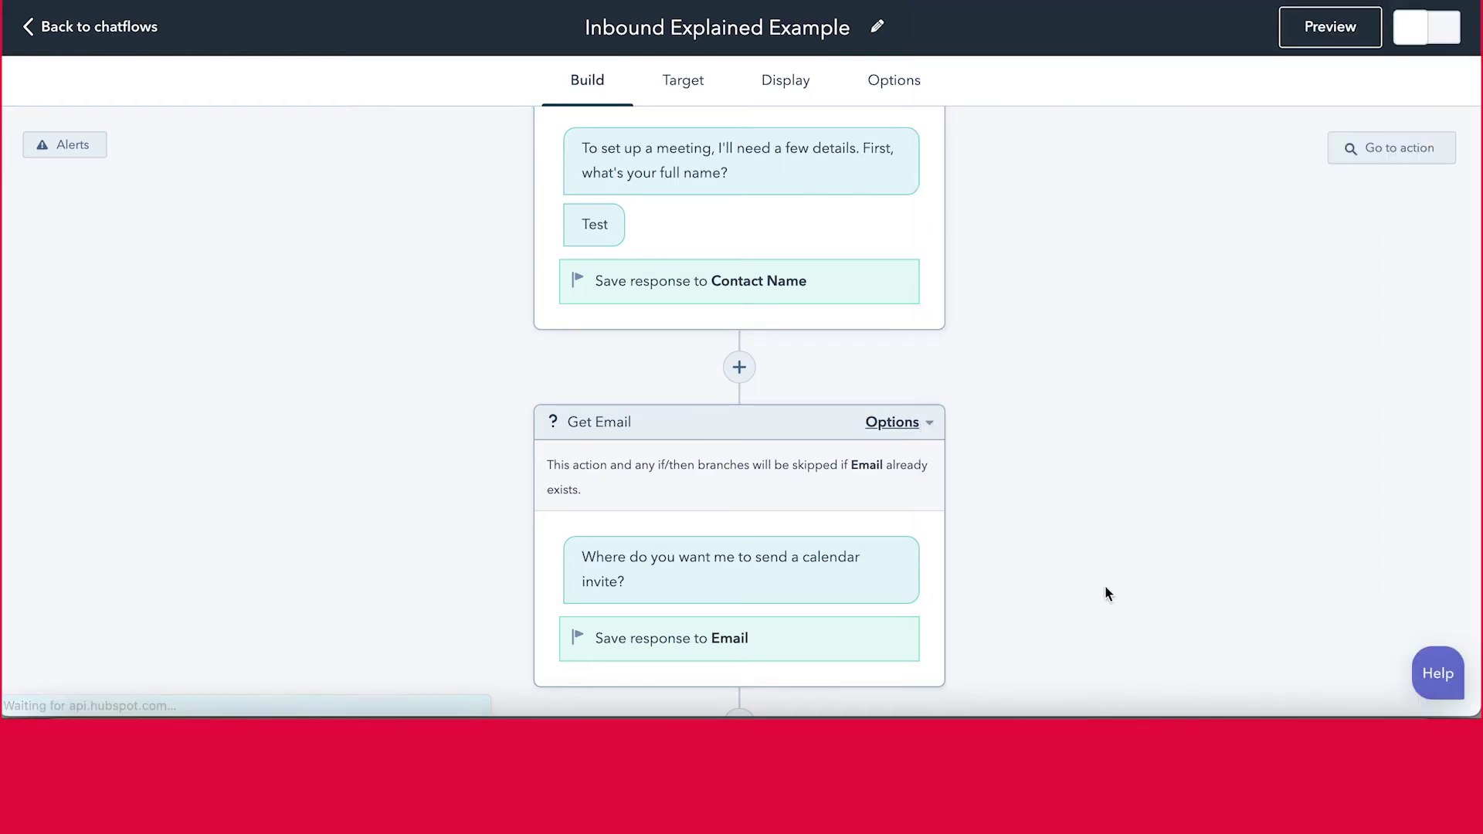
Review the subscription, CRM, service, conversations, sales and automation actions available after Get Name, and leave without choosing one
{"action": "left_click", "coordinate": [739, 367]}
{"action": "scroll", "coordinate": [1081, 417], "scroll_direction": "down", "scroll_amount": 3}
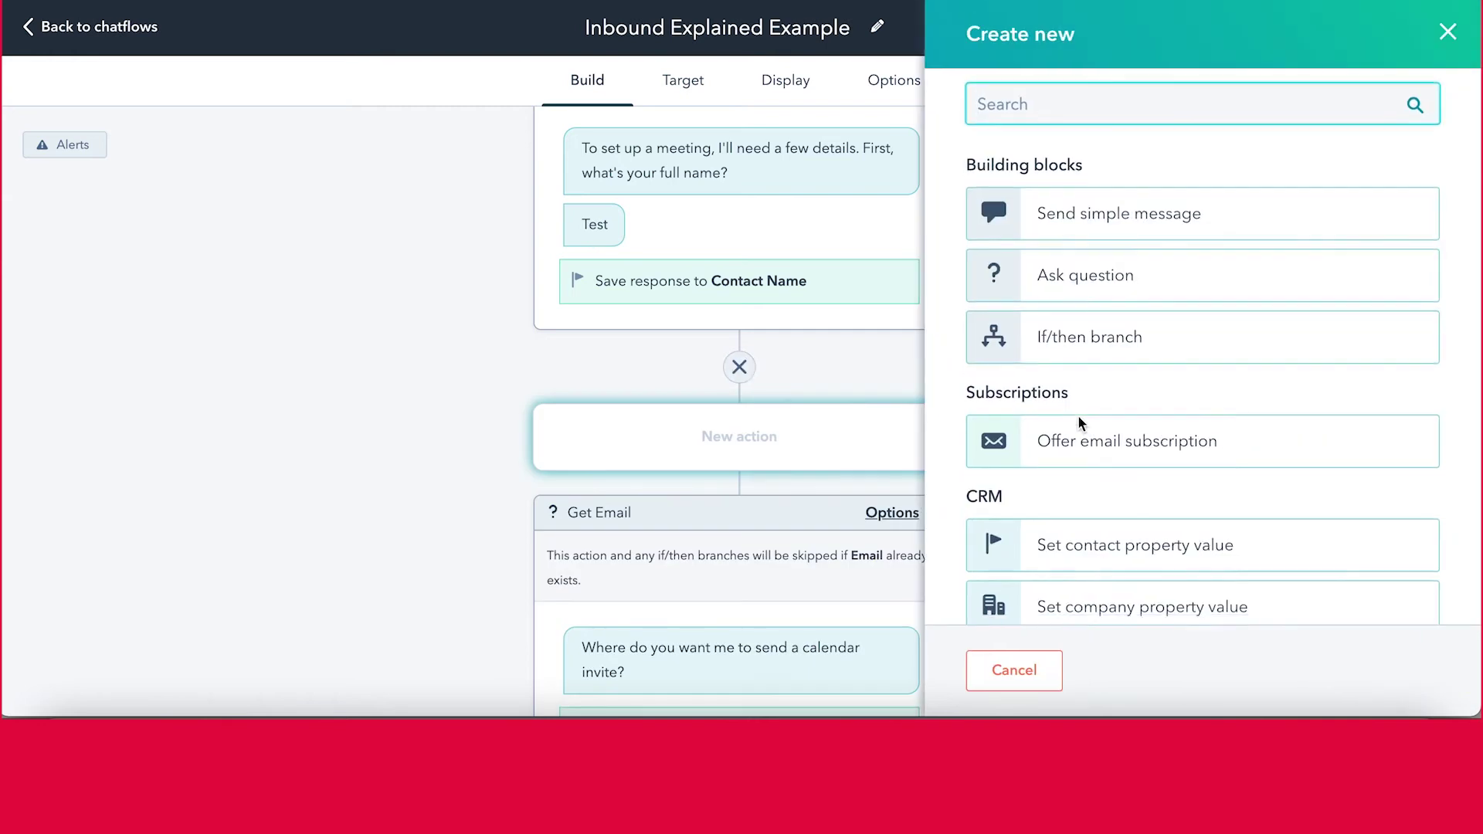
{"action": "scroll", "coordinate": [1093, 390], "scroll_direction": "down", "scroll_amount": 3}
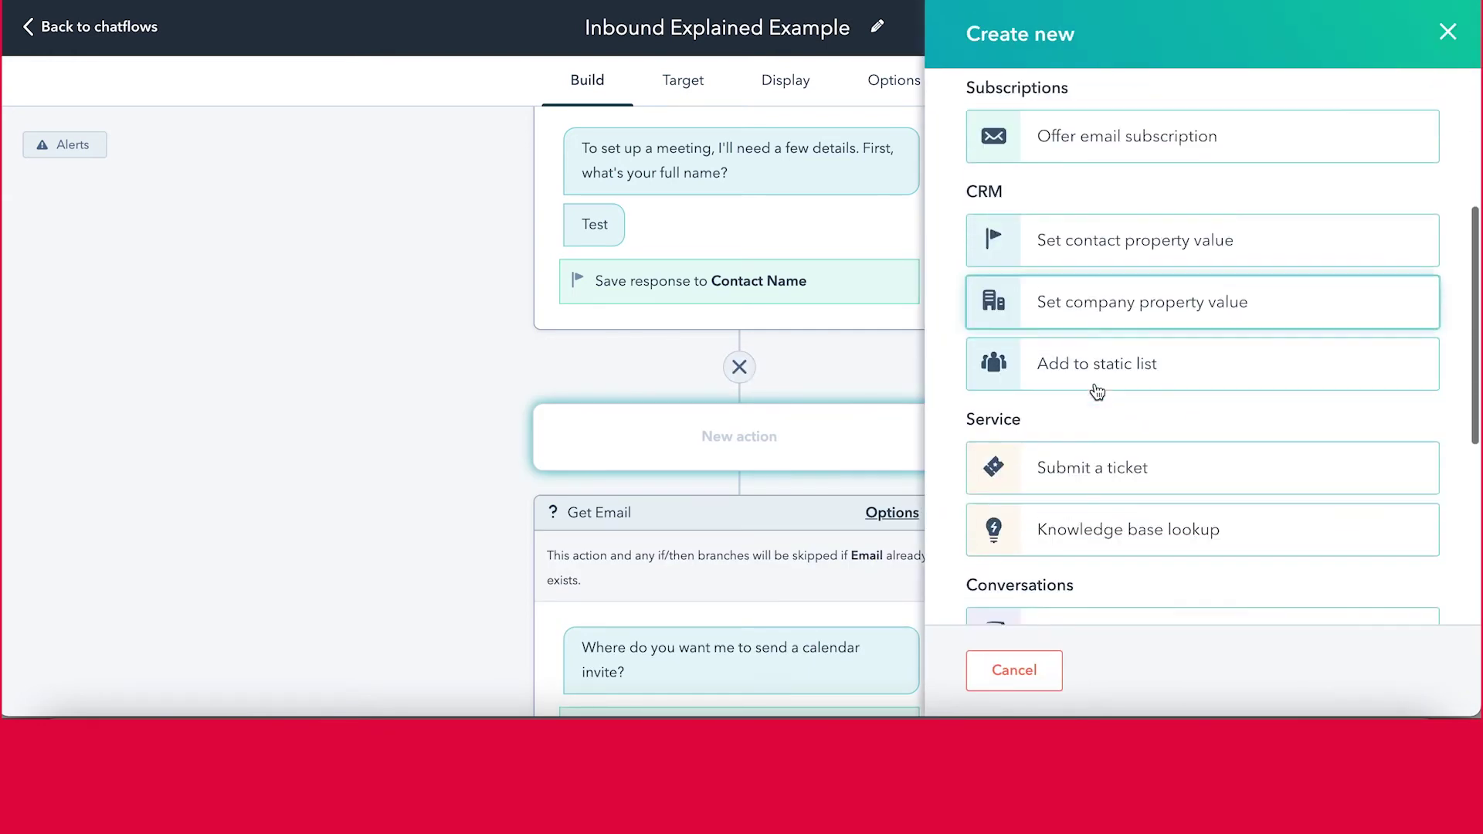
{"action": "scroll", "coordinate": [1096, 392], "scroll_direction": "down", "scroll_amount": 1}
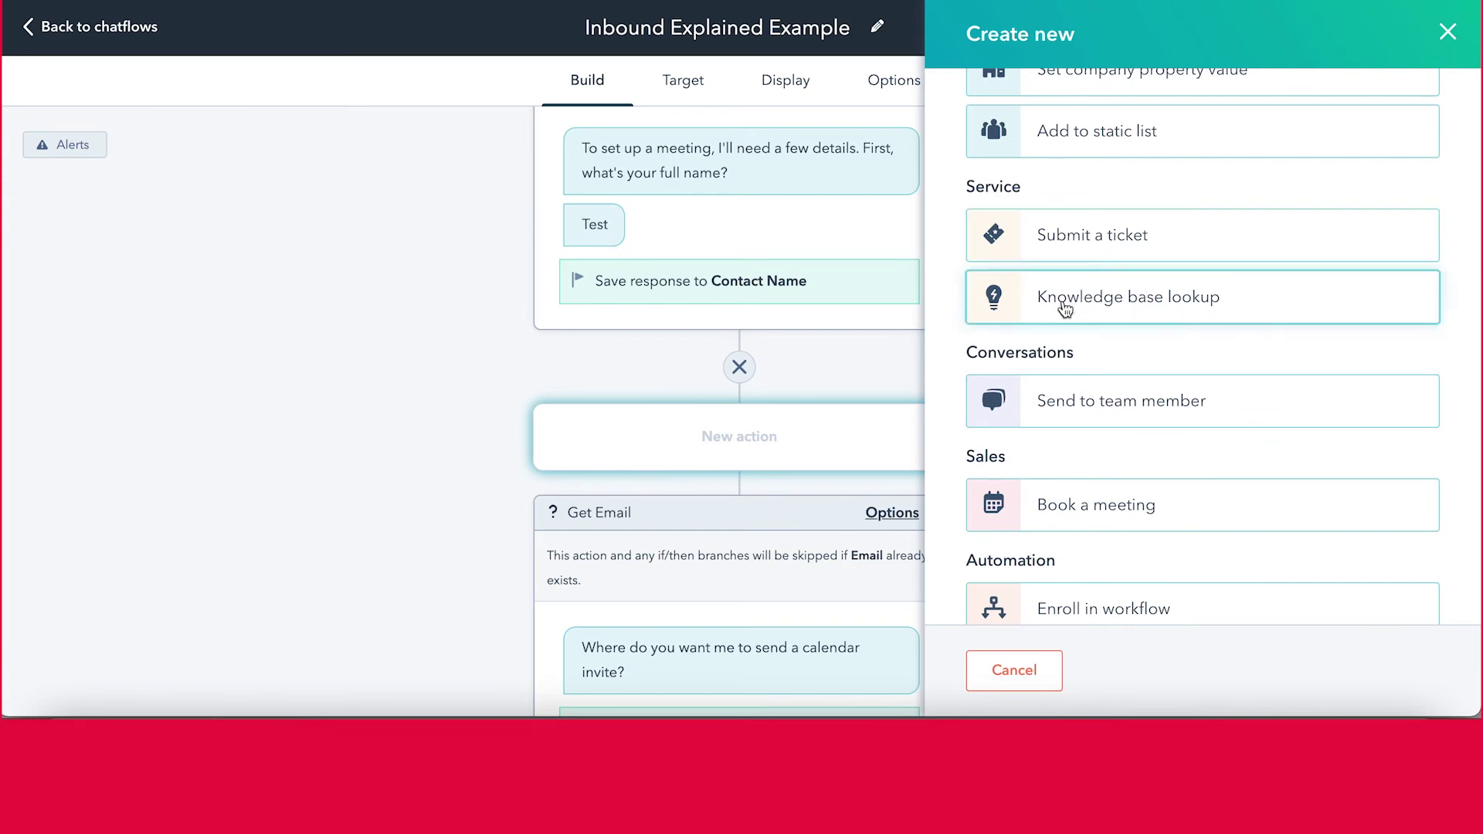
{"action": "scroll", "coordinate": [1064, 310], "scroll_direction": "down", "scroll_amount": 2}
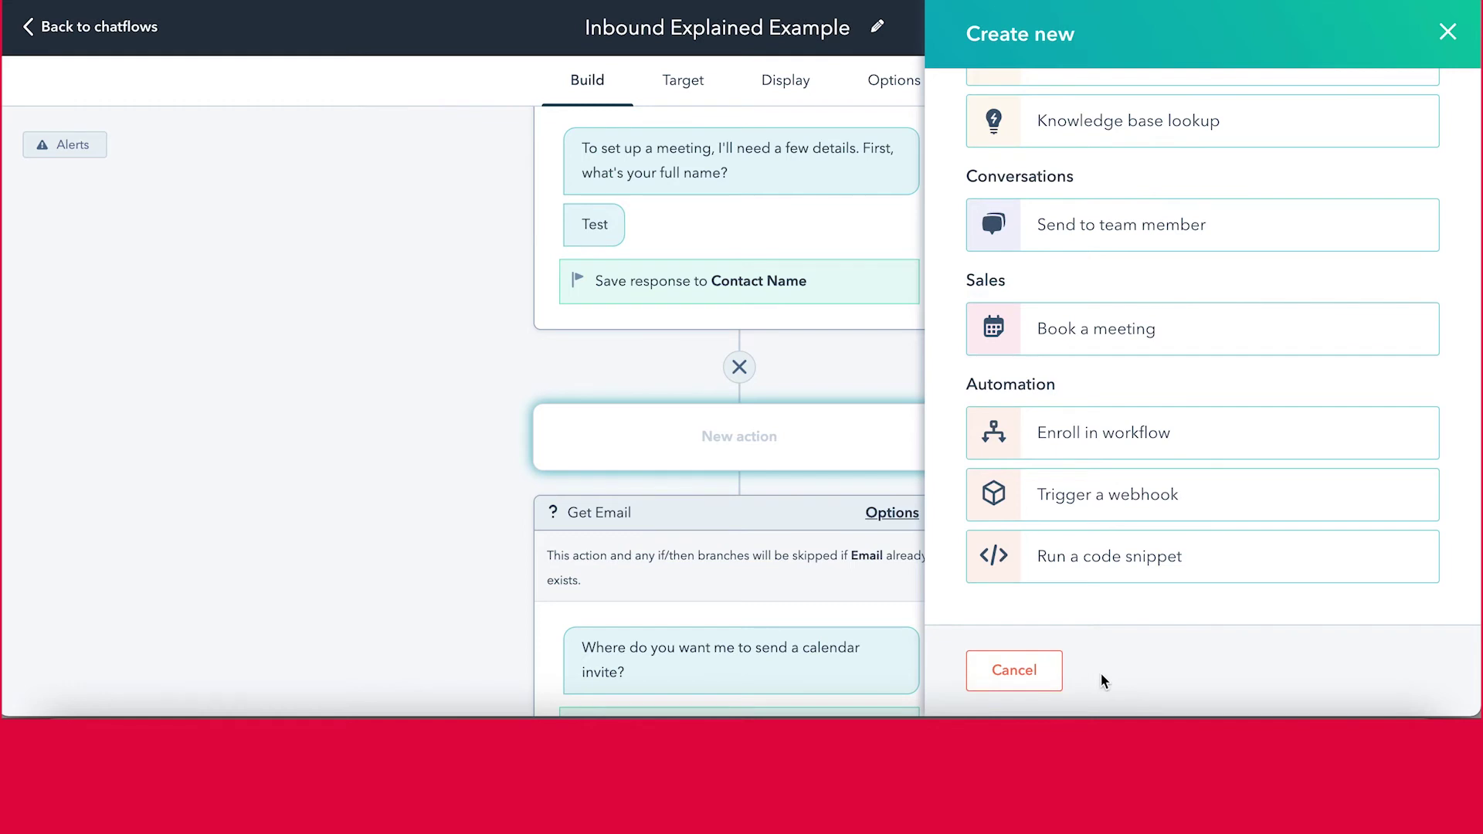
{"action": "left_click", "coordinate": [1033, 678]}
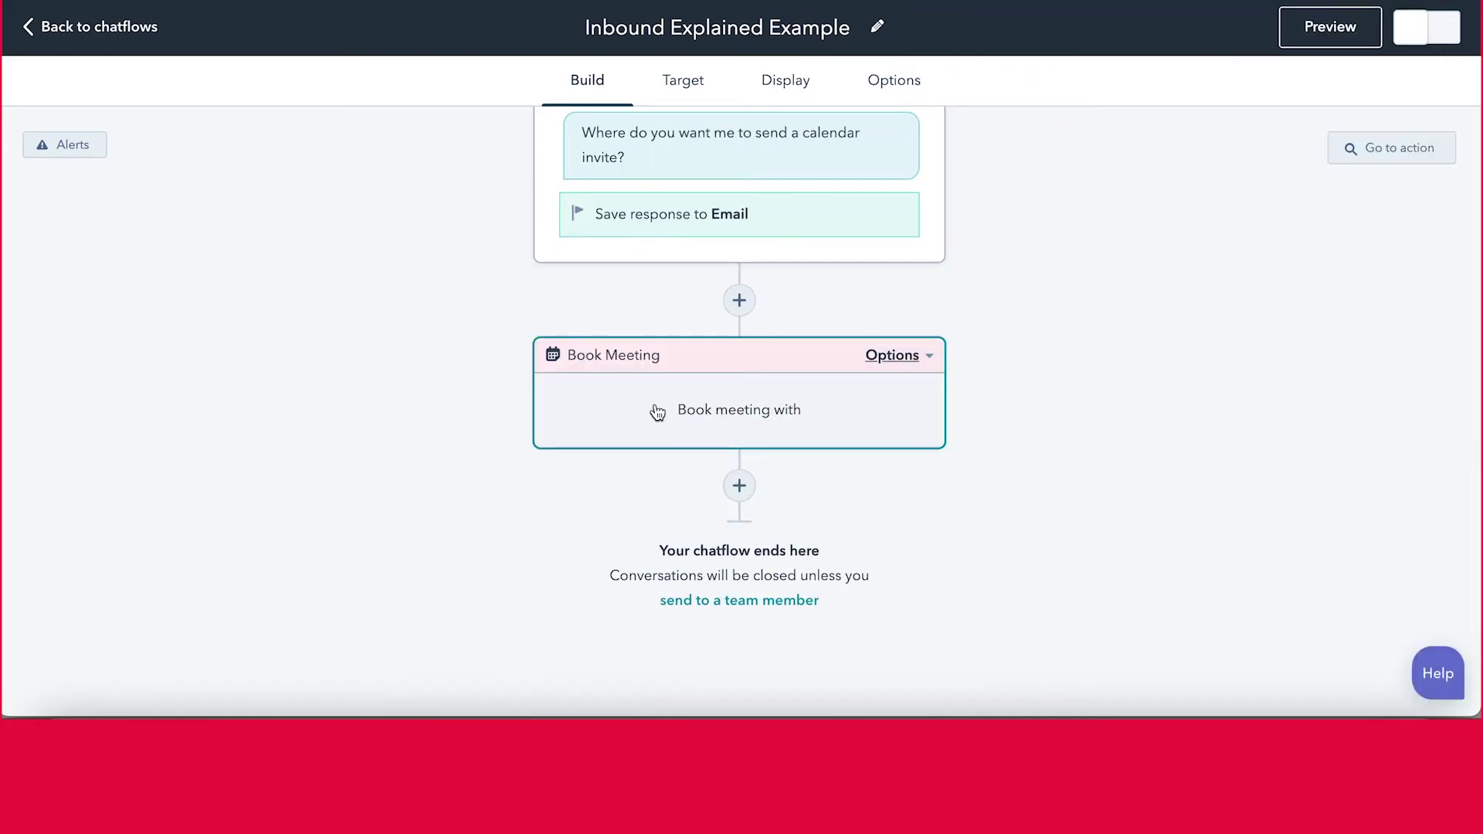
Review the Book Meeting action's meetings link and successful booking message
{"action": "left_click", "coordinate": [730, 410]}
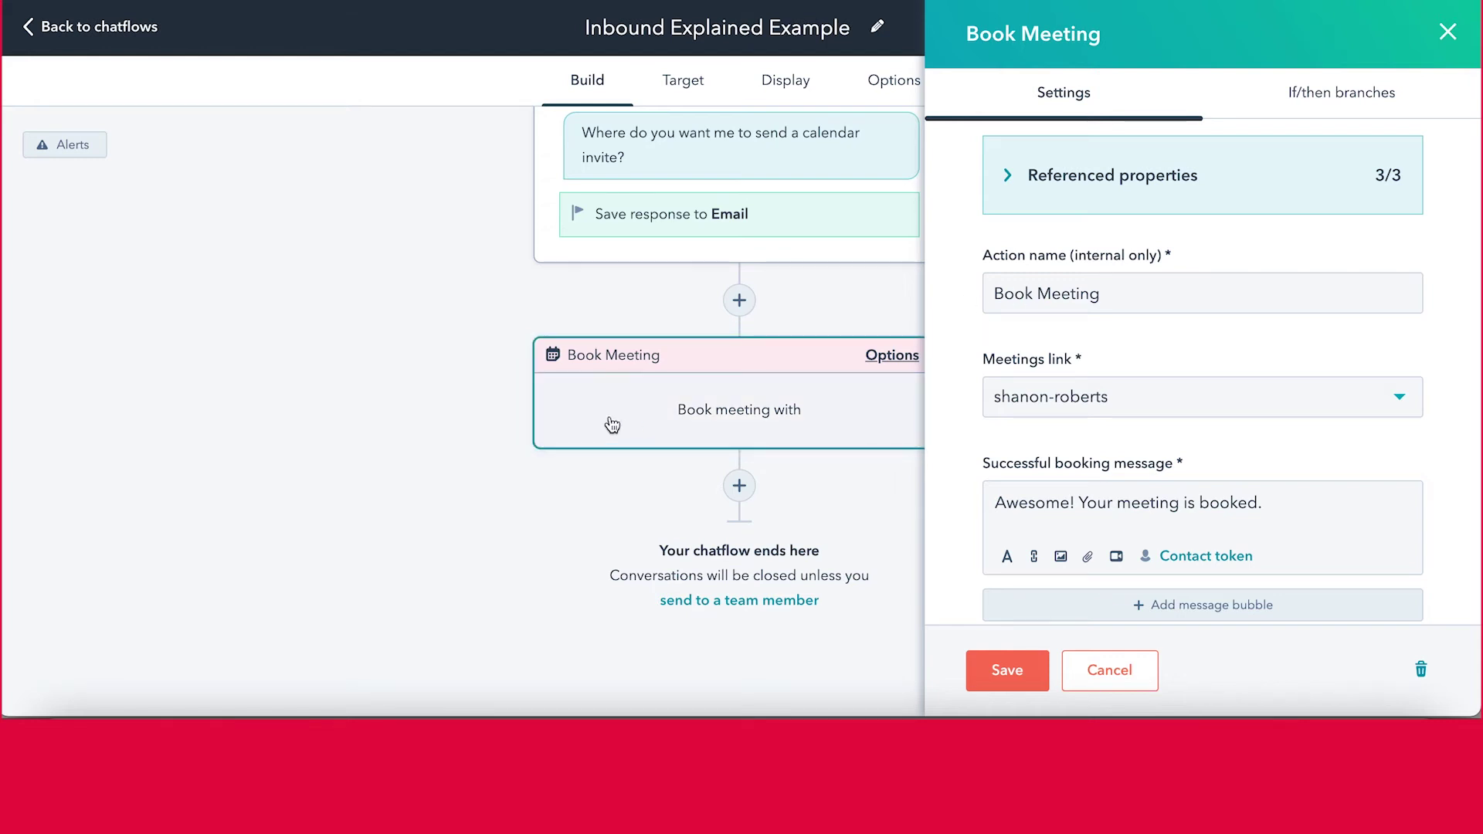
{"action": "scroll", "coordinate": [948, 428], "scroll_direction": "down", "scroll_amount": 1}
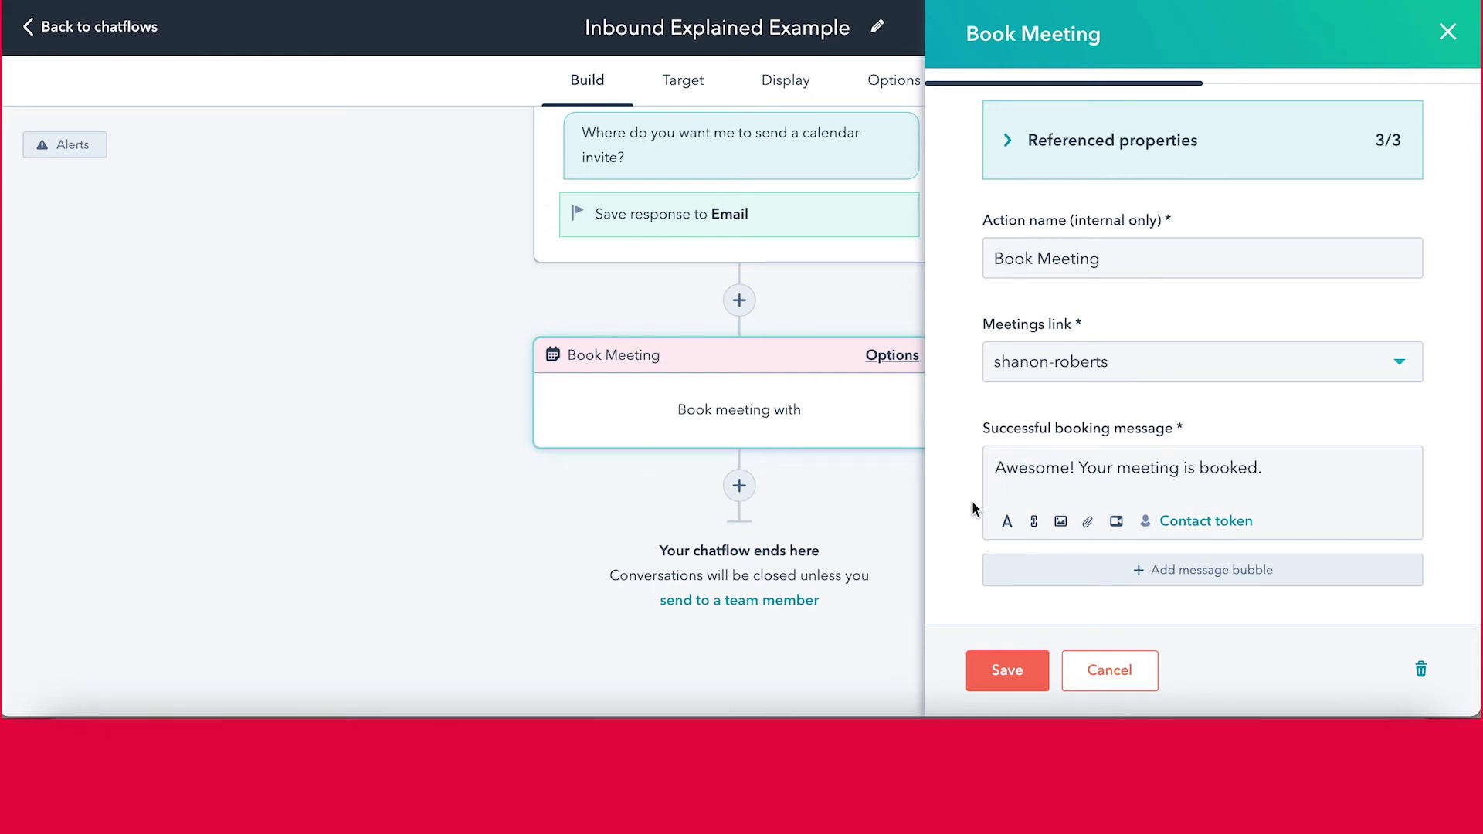
Insert an "Offer email subscription" action after Book Meeting
{"action": "left_click", "coordinate": [739, 485]}
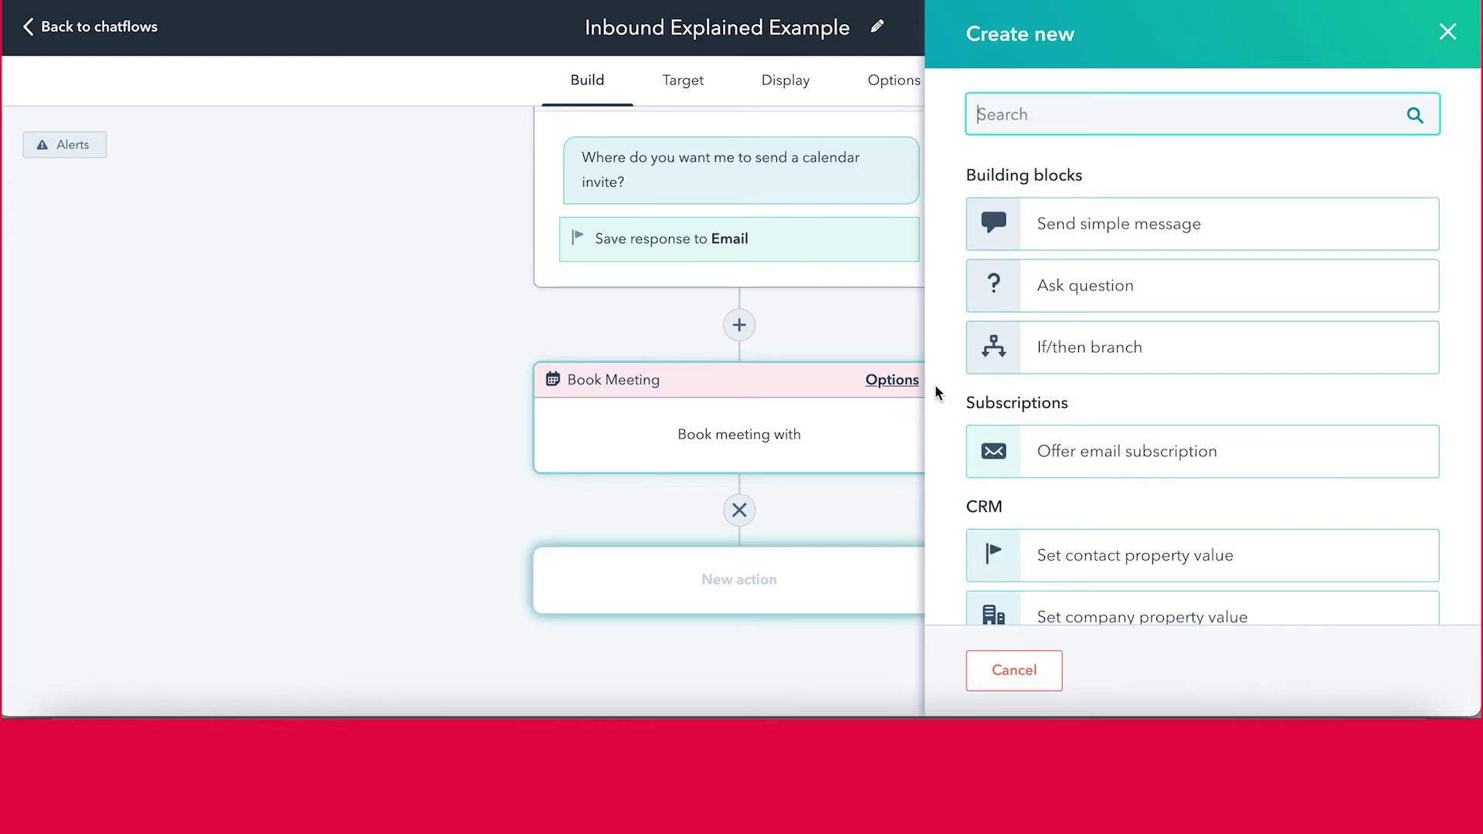
{"action": "scroll", "coordinate": [945, 323], "scroll_direction": "down", "scroll_amount": 3}
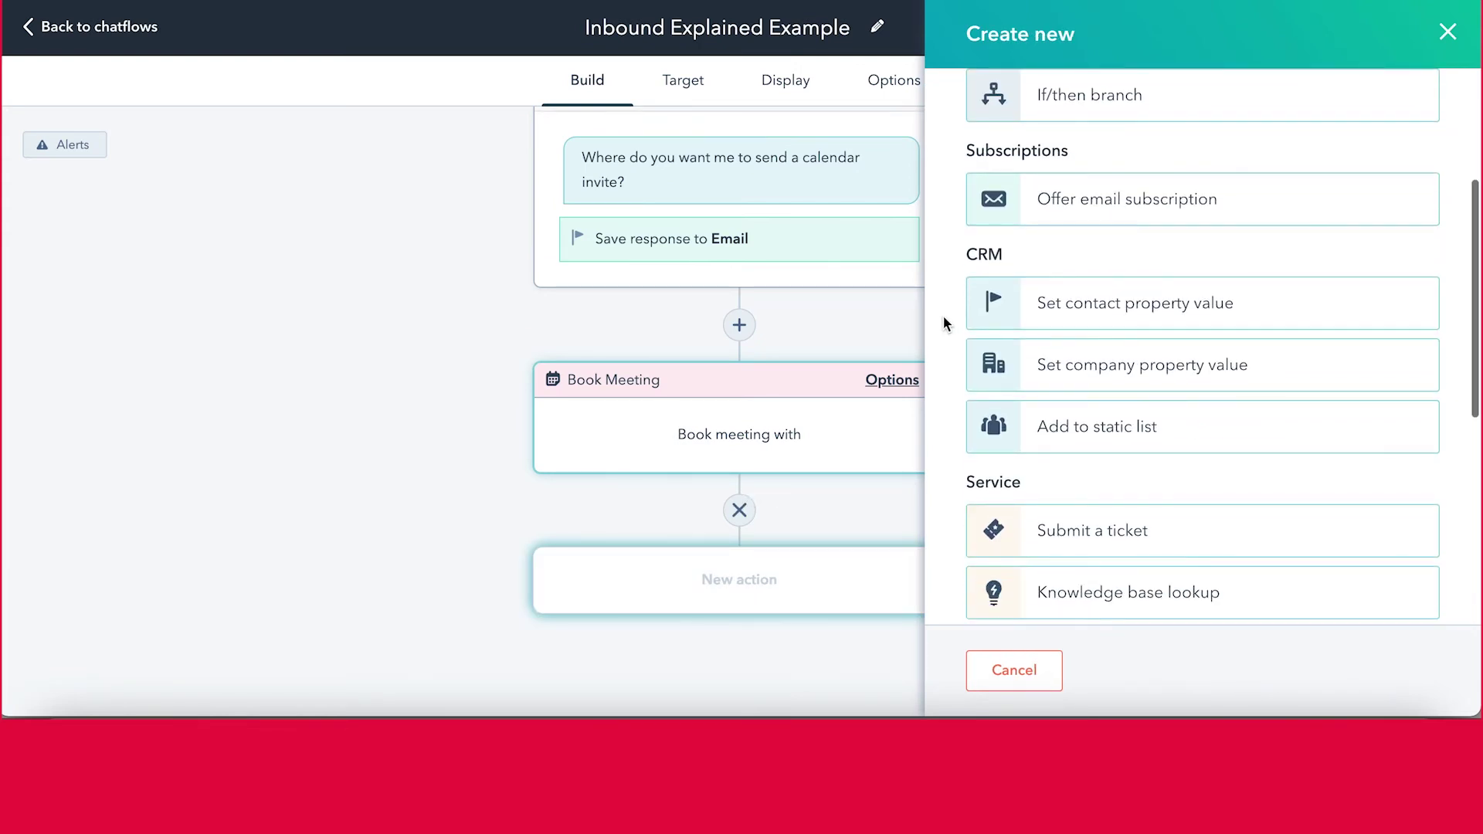
{"action": "scroll", "coordinate": [943, 317], "scroll_direction": "down", "scroll_amount": 4}
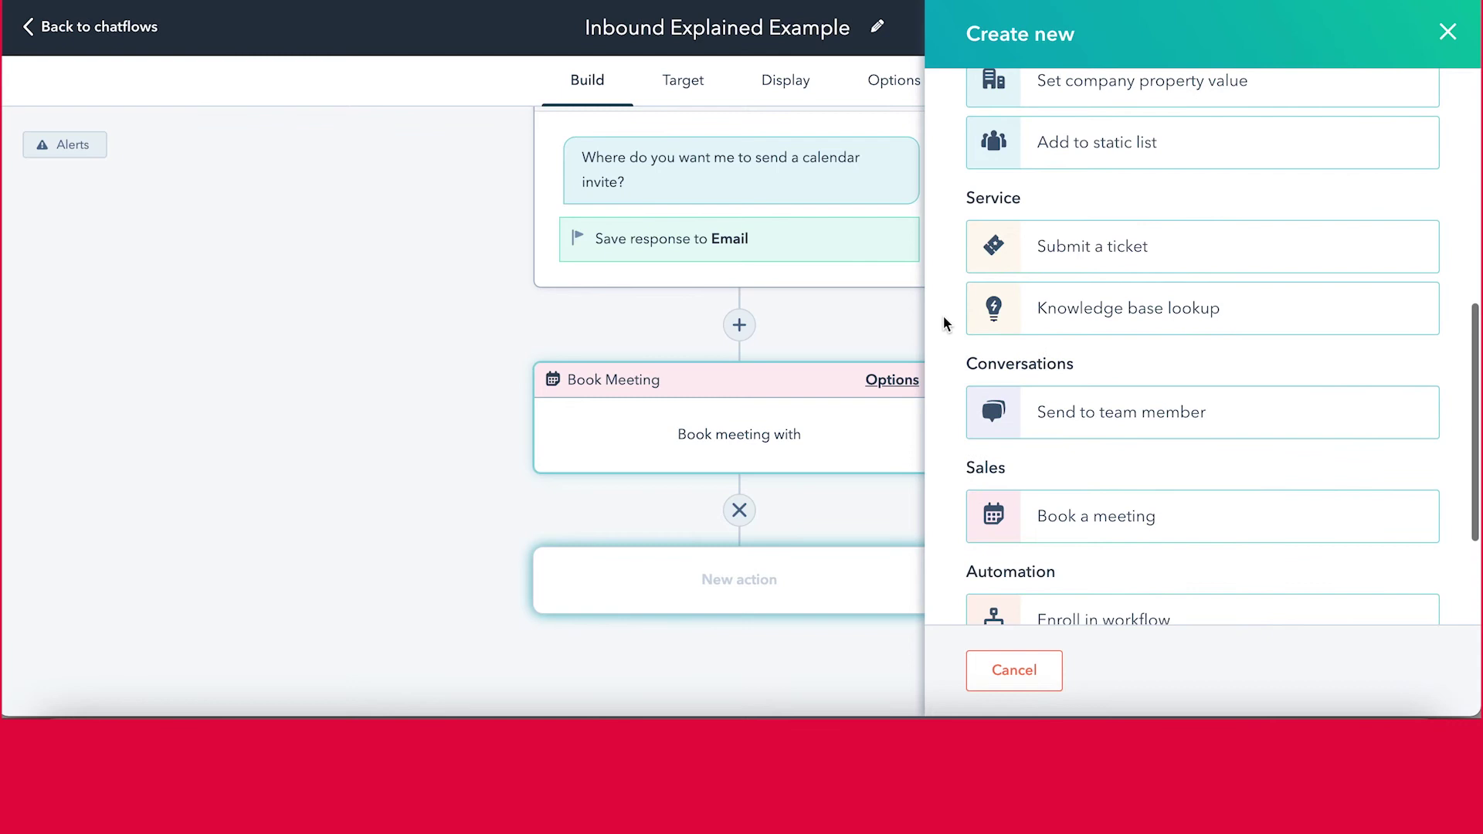
{"action": "scroll", "coordinate": [943, 321], "scroll_direction": "down", "scroll_amount": 3}
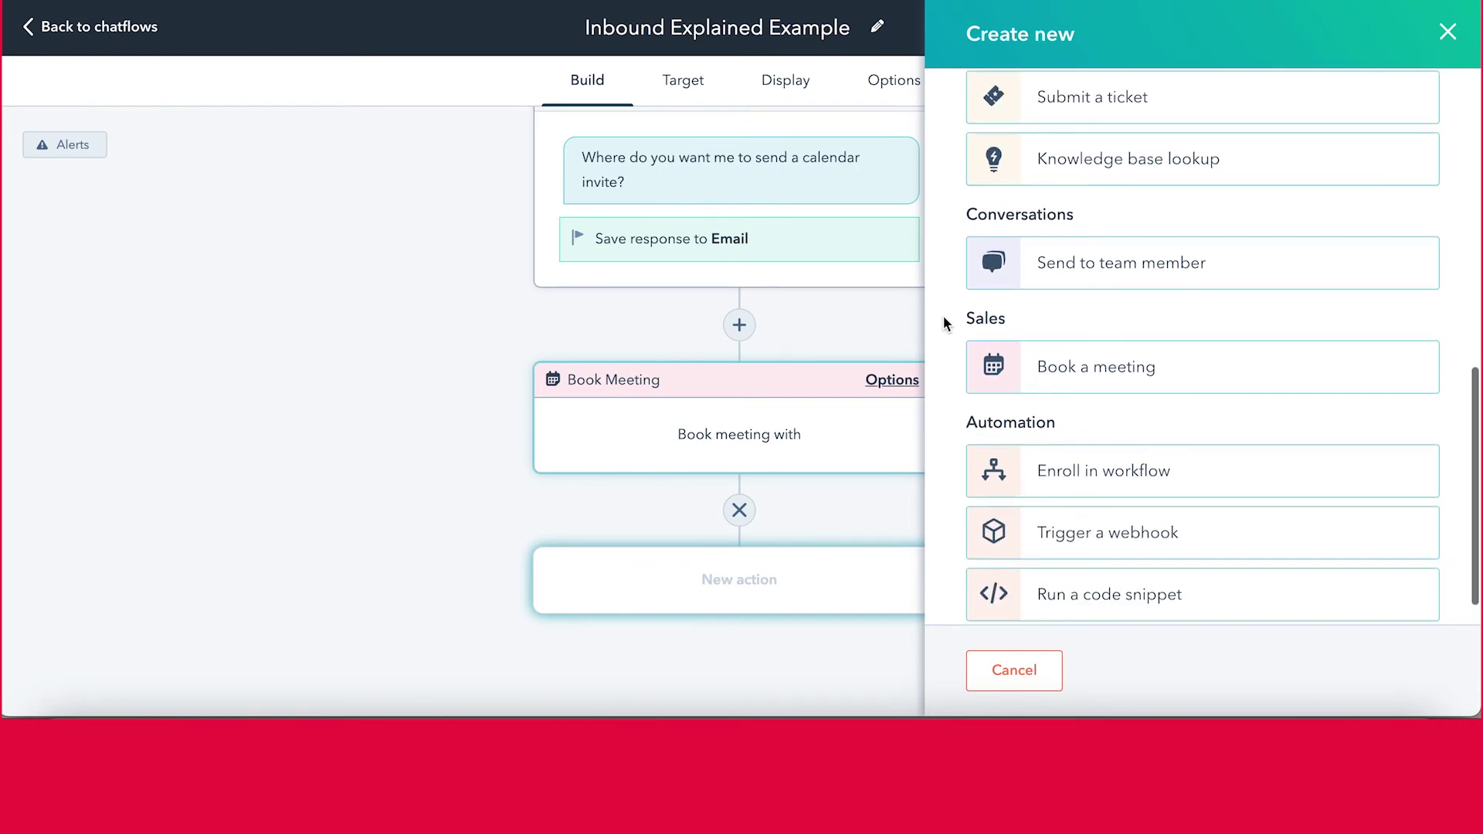
{"action": "scroll", "coordinate": [943, 323], "scroll_direction": "up", "scroll_amount": 5}
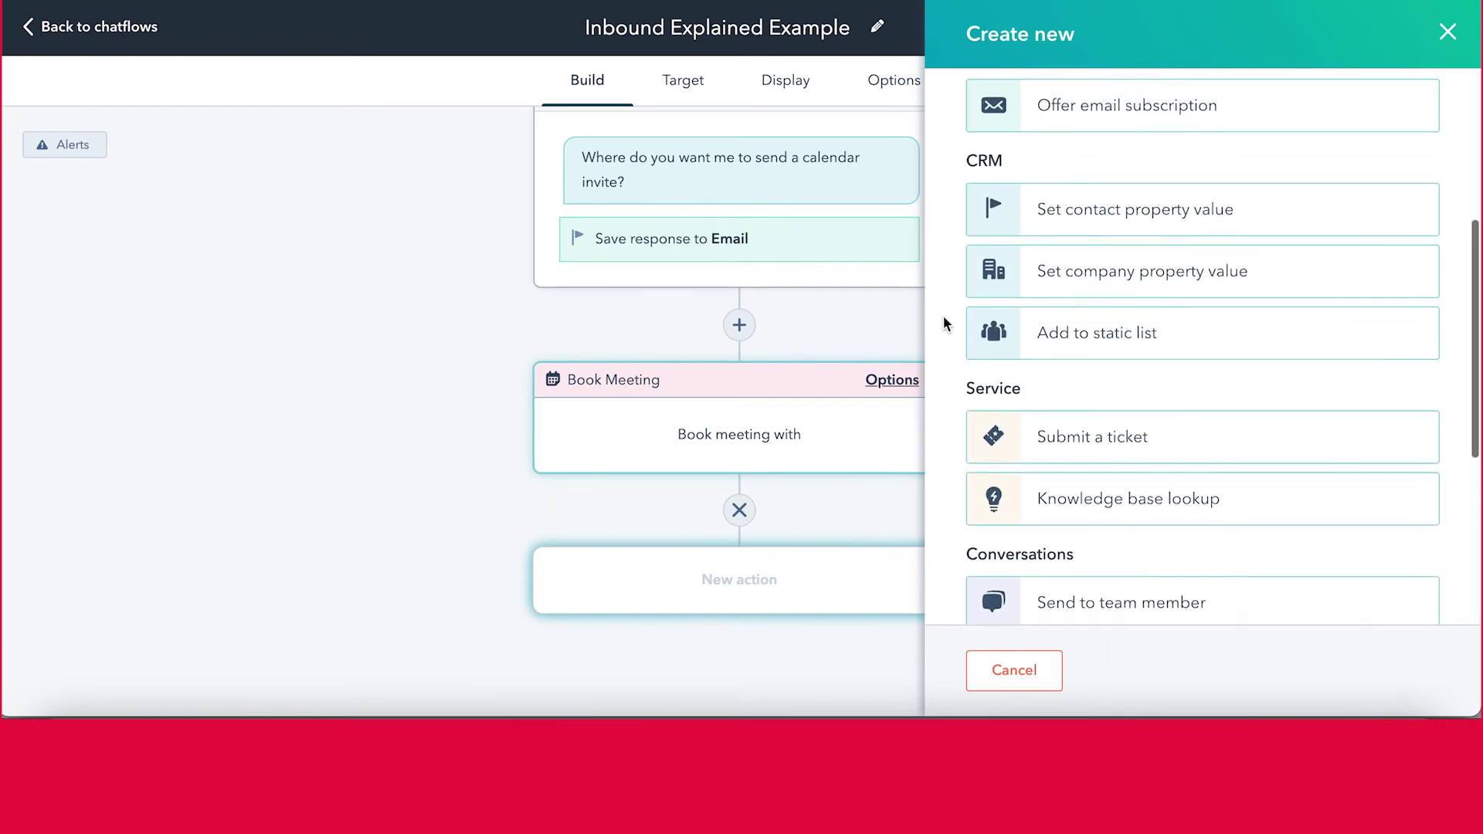
{"action": "scroll", "coordinate": [942, 319], "scroll_direction": "up", "scroll_amount": 3}
{"action": "scroll", "coordinate": [943, 322], "scroll_direction": "up", "scroll_amount": 3}
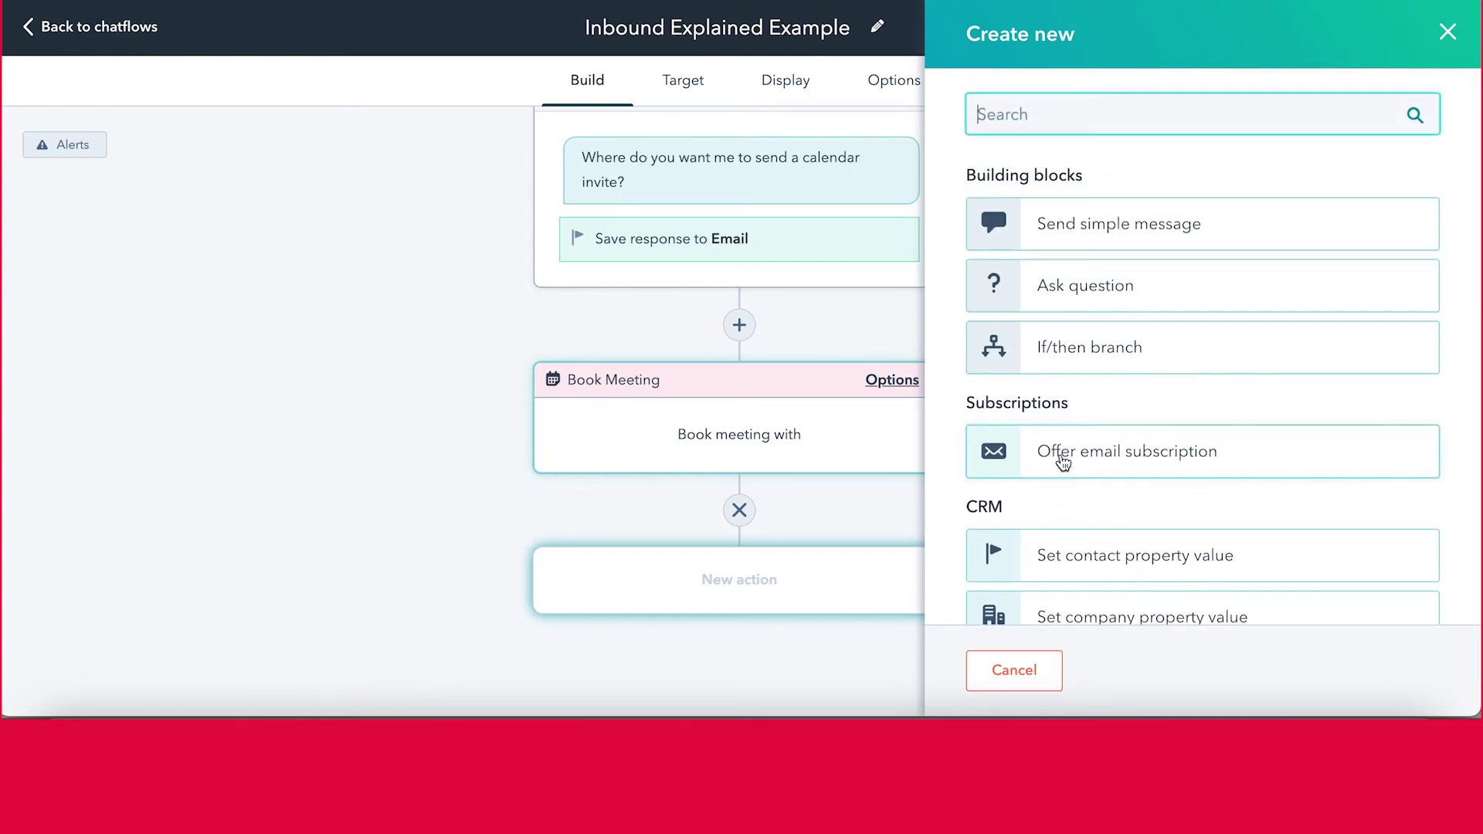
{"action": "left_click", "coordinate": [1063, 462]}
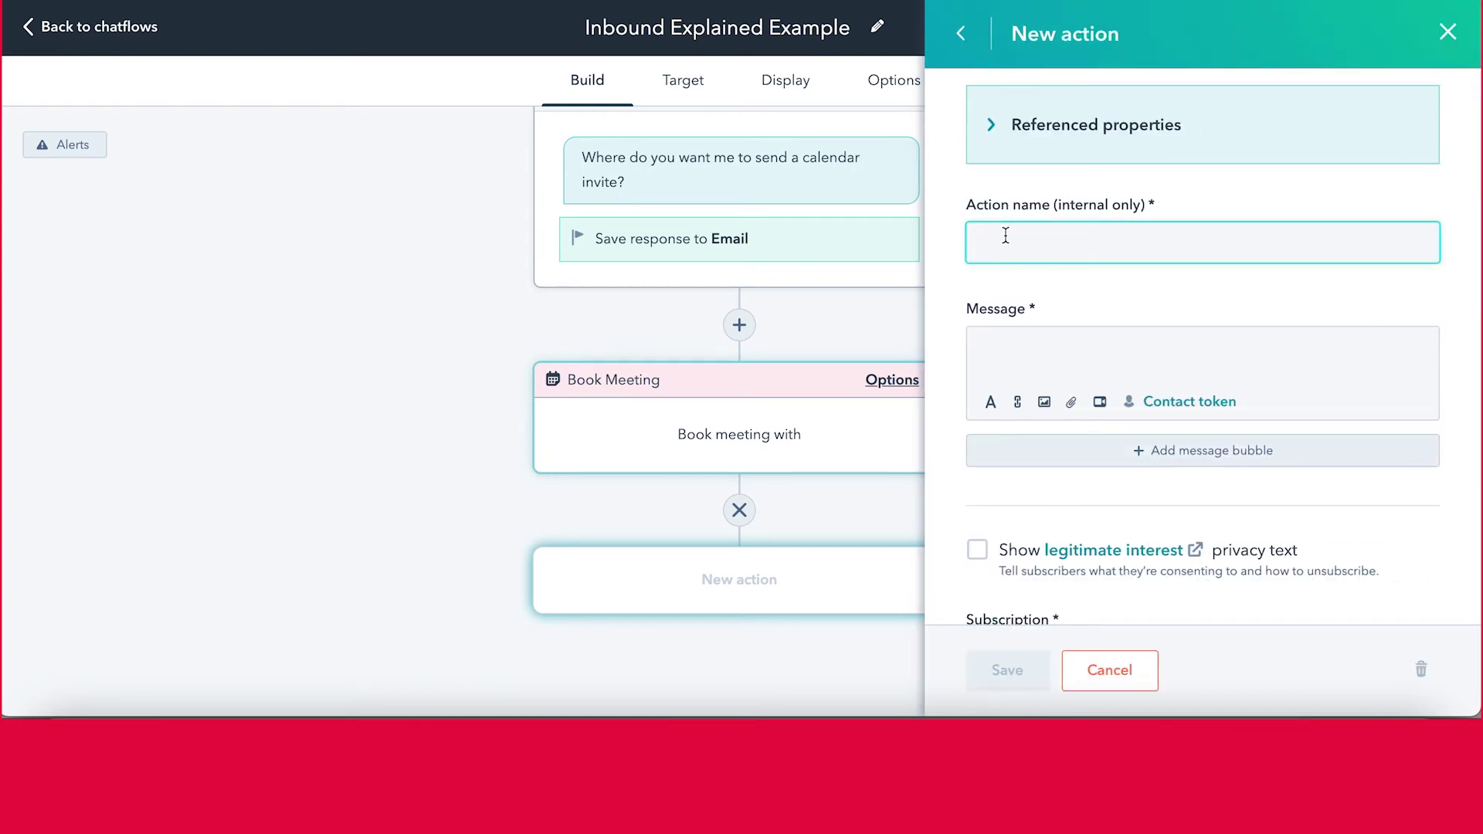
Name the new action "Email subscription" and set its message to "While you're waiting for your meeting, join our newsletter!"
{"action": "type", "text": "Email subscription"}
{"action": "left_click", "coordinate": [1012, 337]}
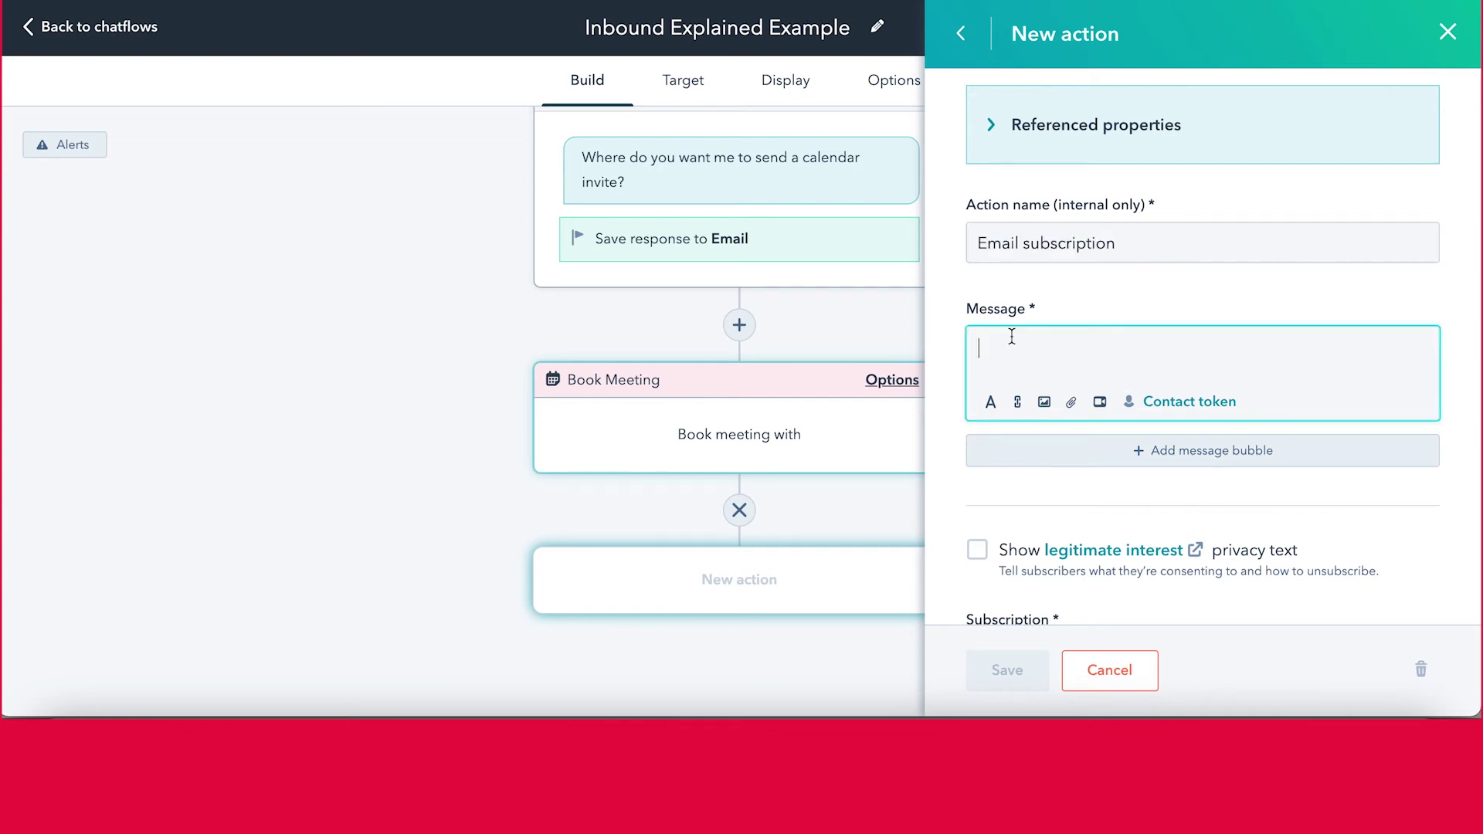
{"action": "type", "text": "While you're waiting for your meeting, join "}
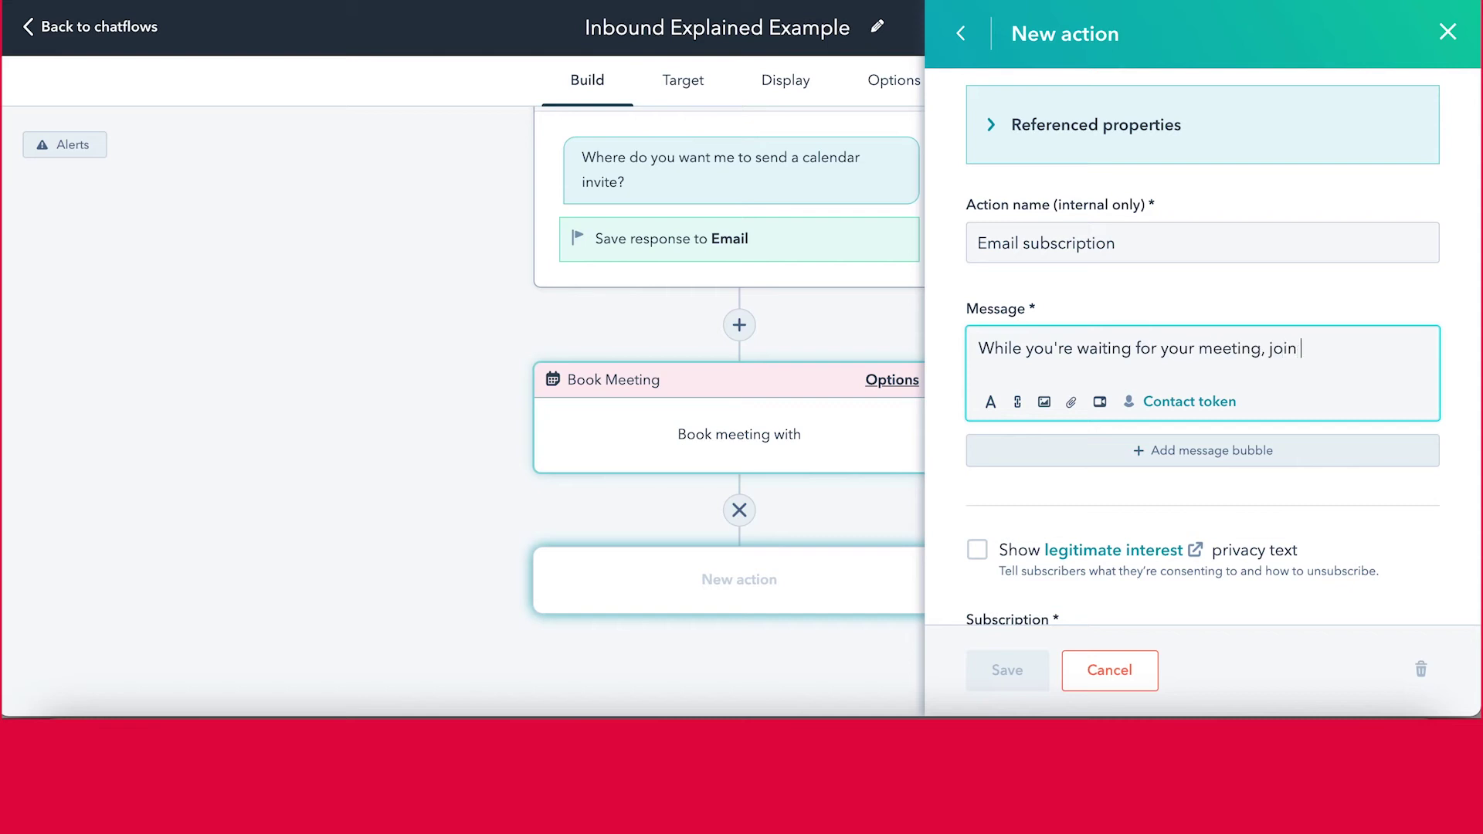
{"action": "type", "text": "our newsletter!"}
Set the email action's subscription to Default HubSpot Blog Subscription, save it, and check it in the chatflow
{"action": "scroll", "coordinate": [944, 371], "scroll_direction": "down", "scroll_amount": 6}
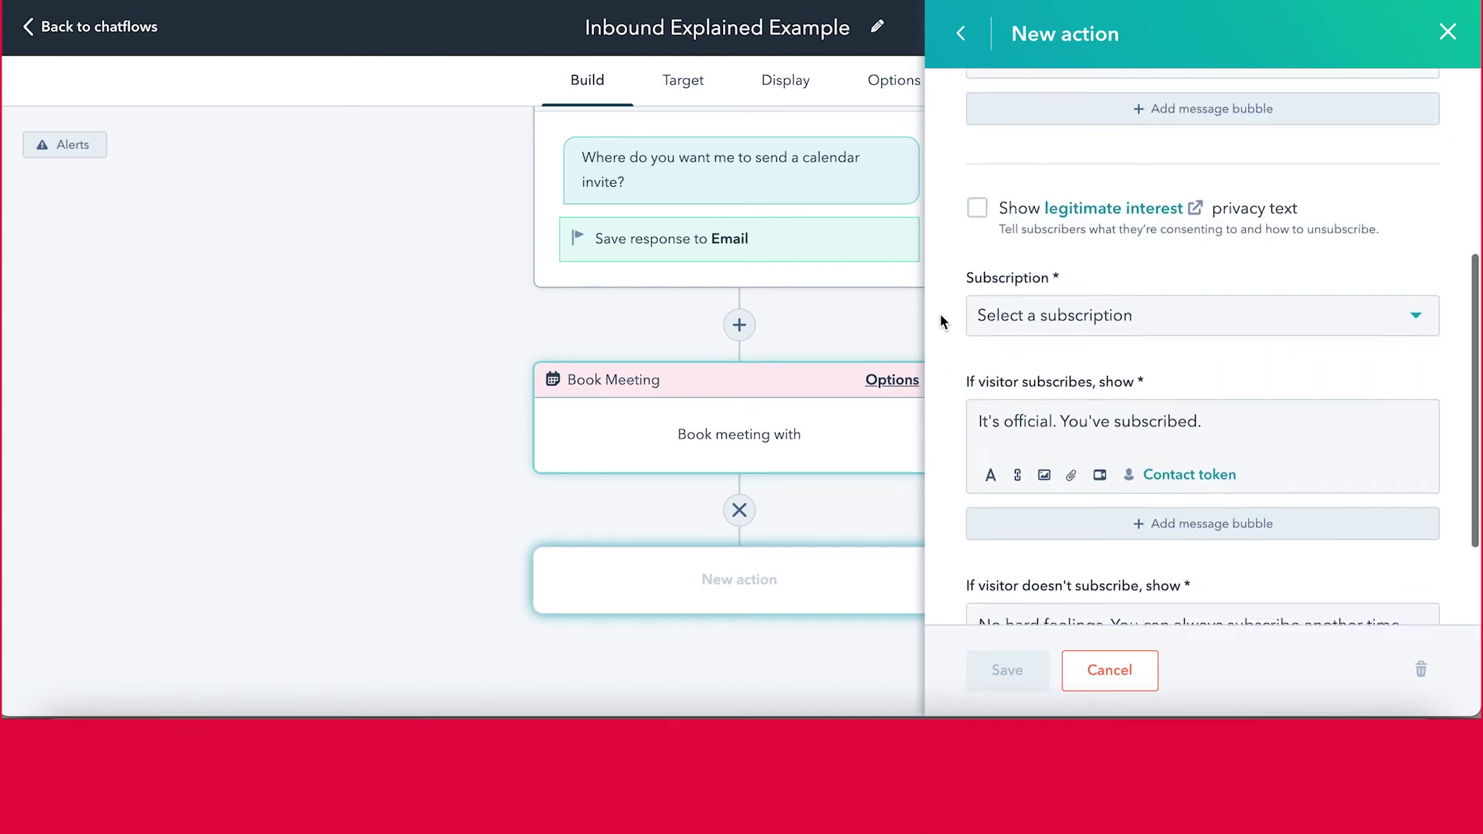
{"action": "left_click", "coordinate": [1019, 185]}
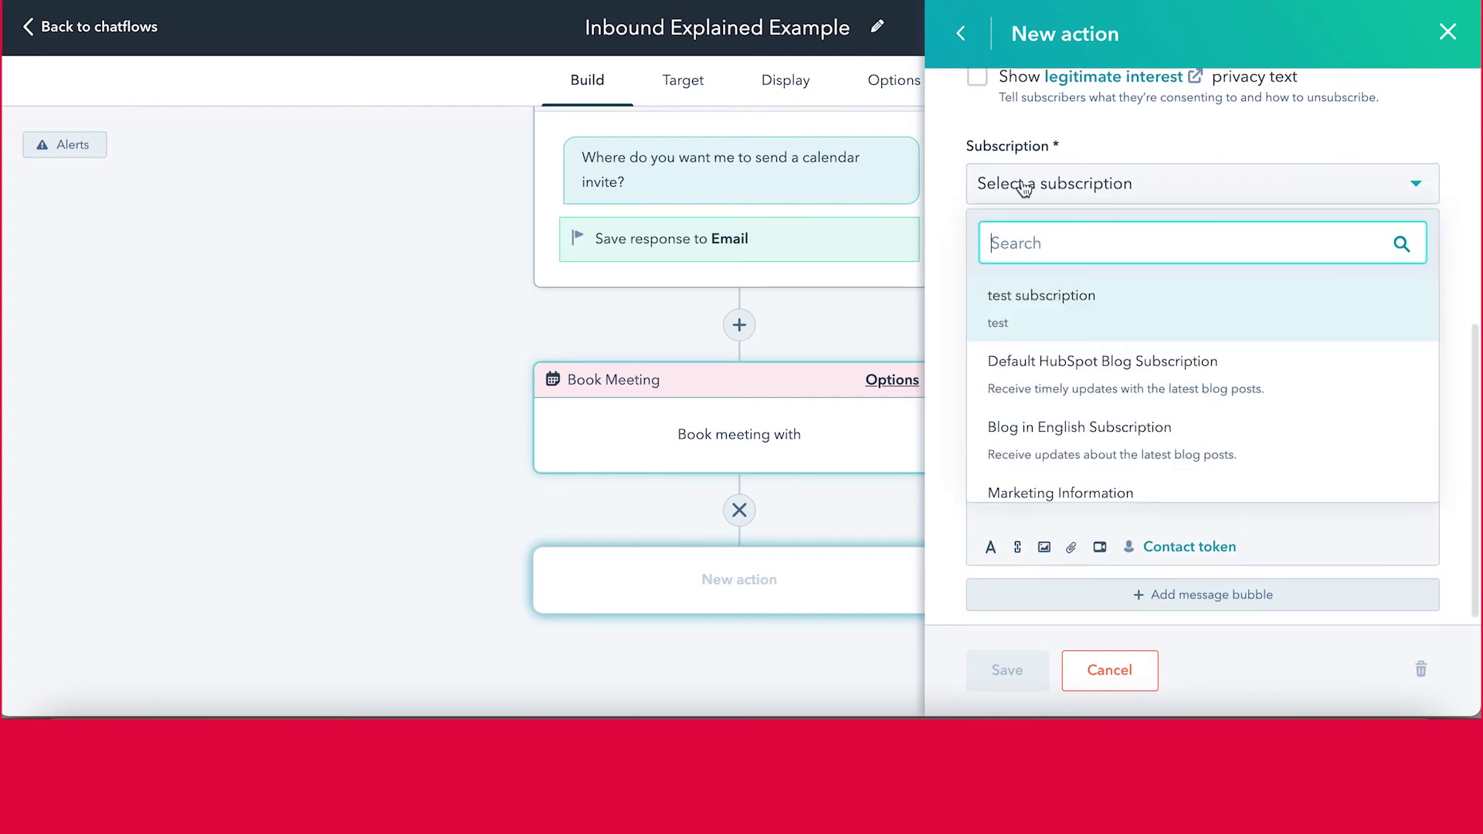
{"action": "left_click", "coordinate": [1067, 384]}
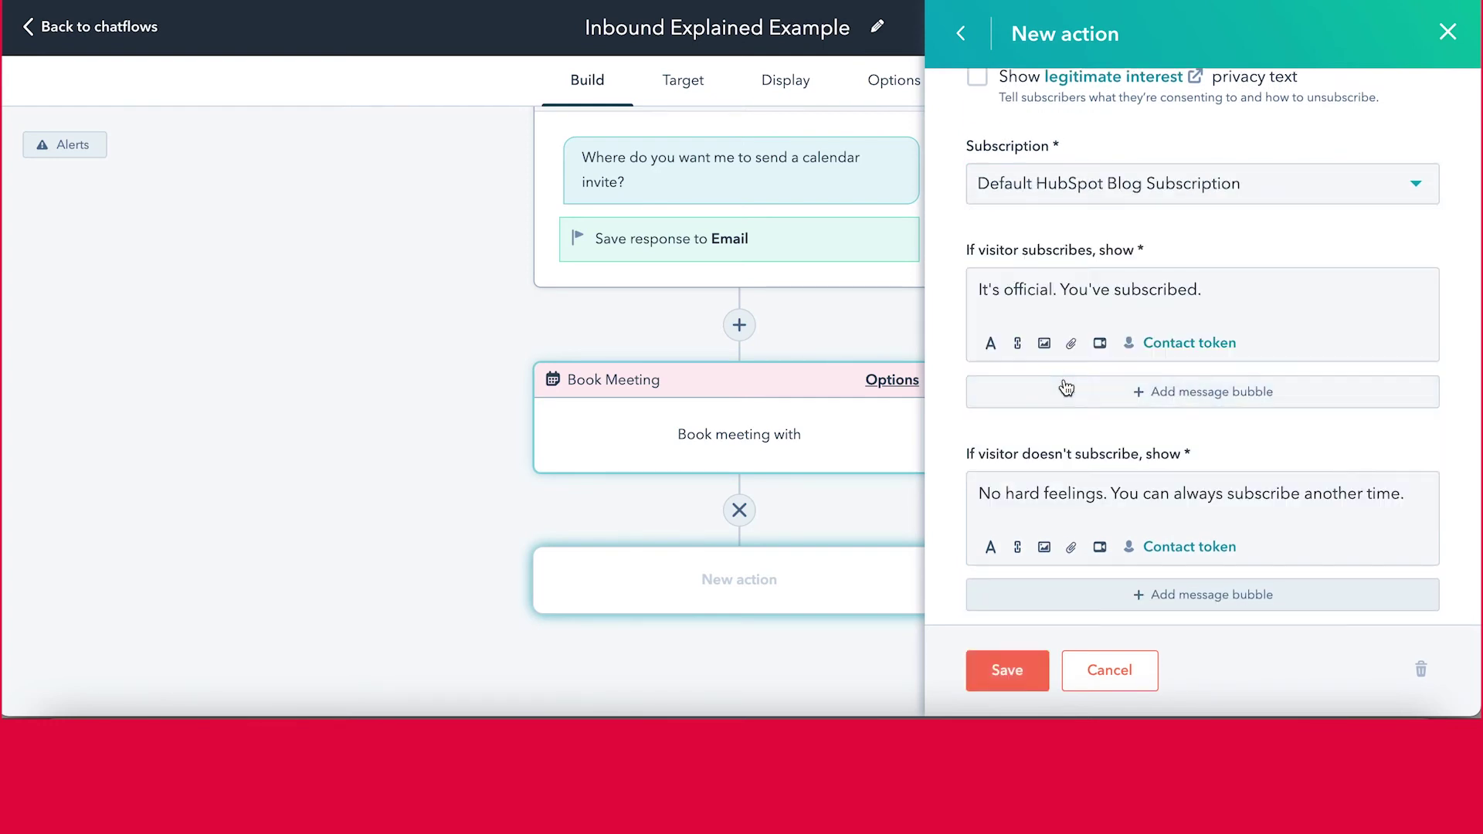
{"action": "scroll", "coordinate": [956, 259], "scroll_direction": "down", "scroll_amount": 1}
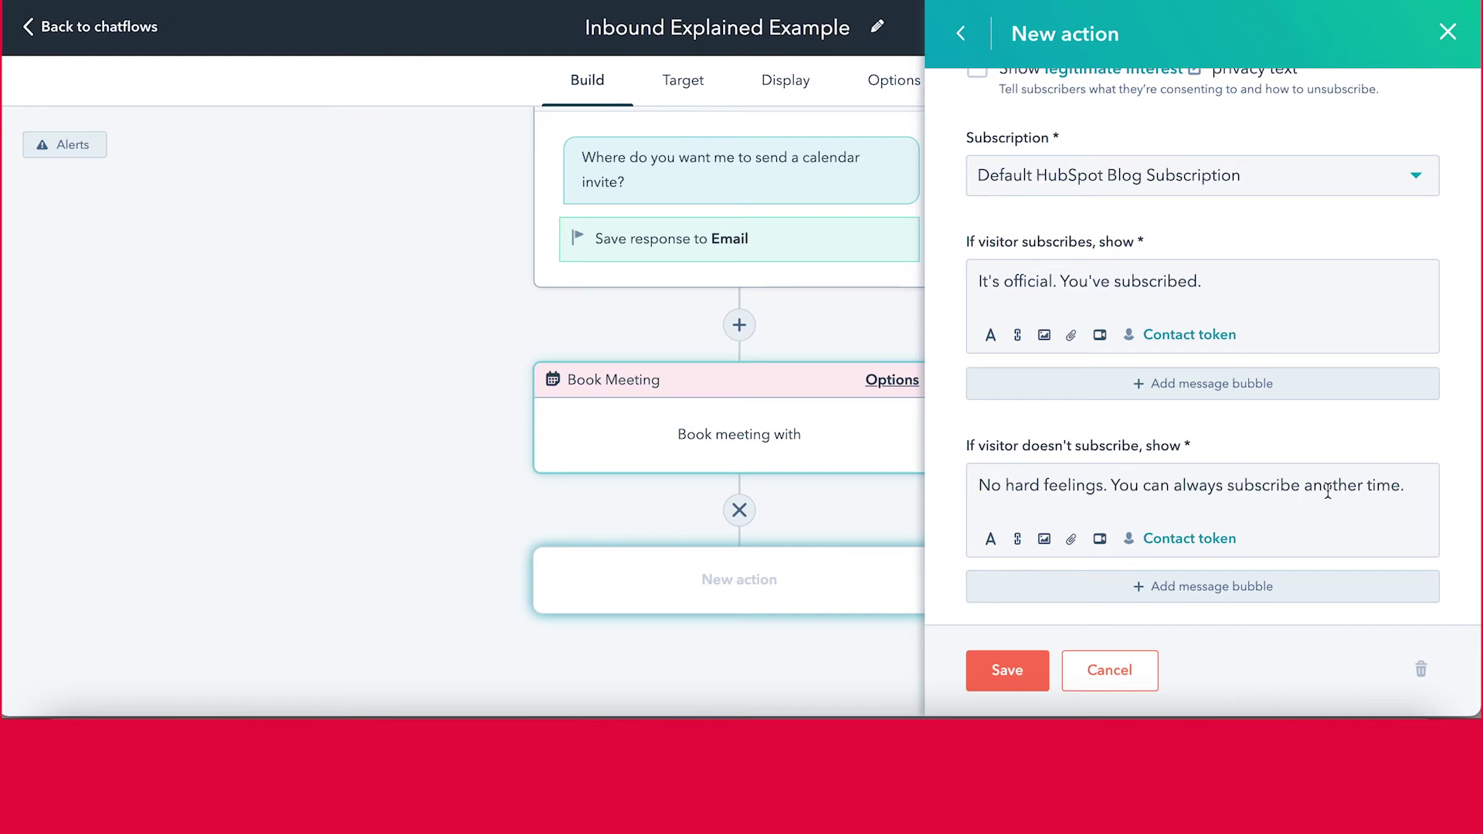
{"action": "left_click", "coordinate": [1025, 677]}
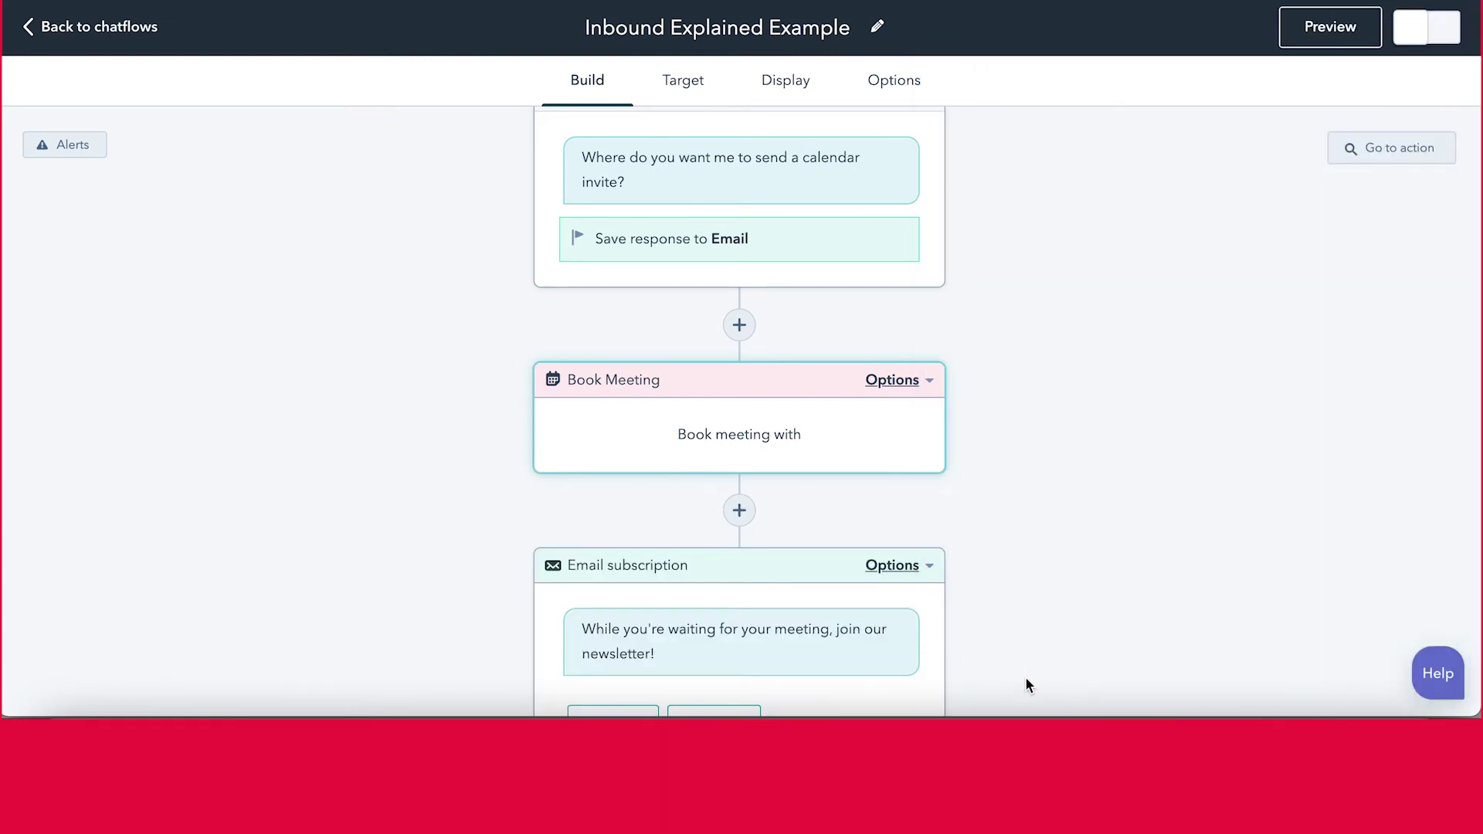
{"action": "scroll", "coordinate": [969, 318], "scroll_direction": "down", "scroll_amount": 4}
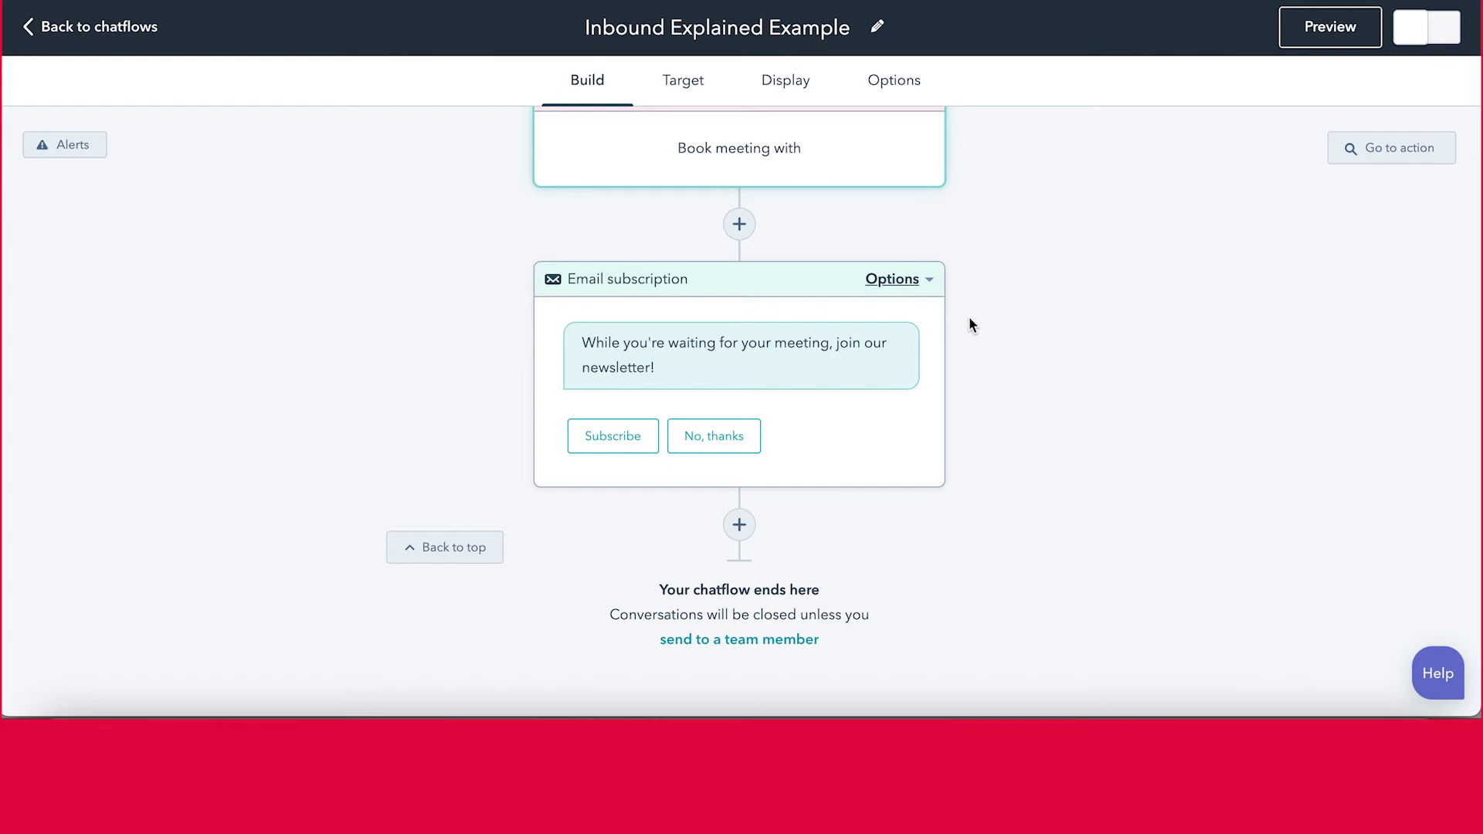
Open the chatflow's targeting settings and add a Website URL exclusion rule that hides the chat
{"action": "scroll", "coordinate": [970, 325], "scroll_direction": "up", "scroll_amount": 15}
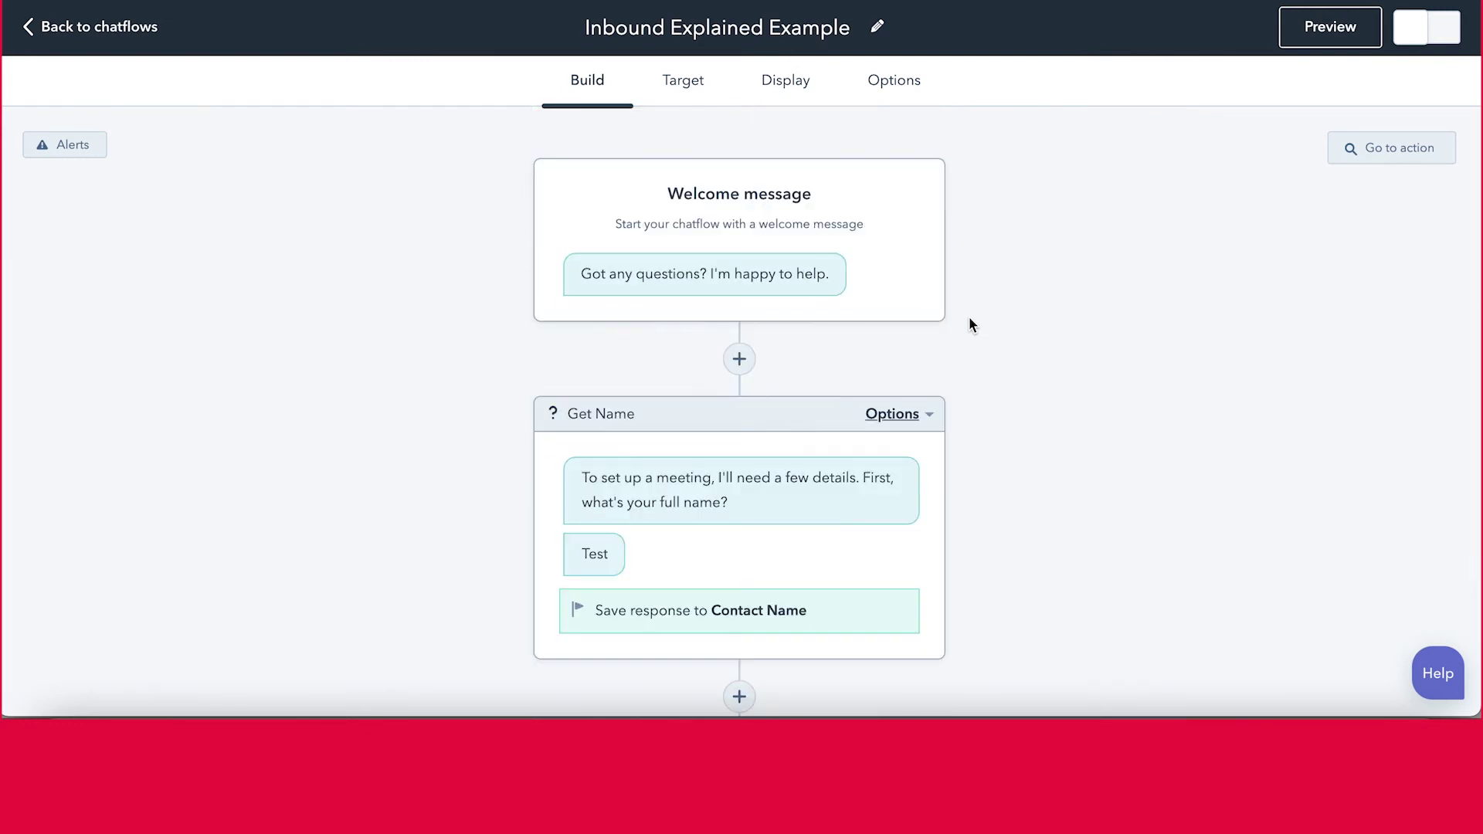
{"action": "scroll", "coordinate": [971, 324], "scroll_direction": "down", "scroll_amount": 16}
{"action": "scroll", "coordinate": [970, 324], "scroll_direction": "up", "scroll_amount": 15}
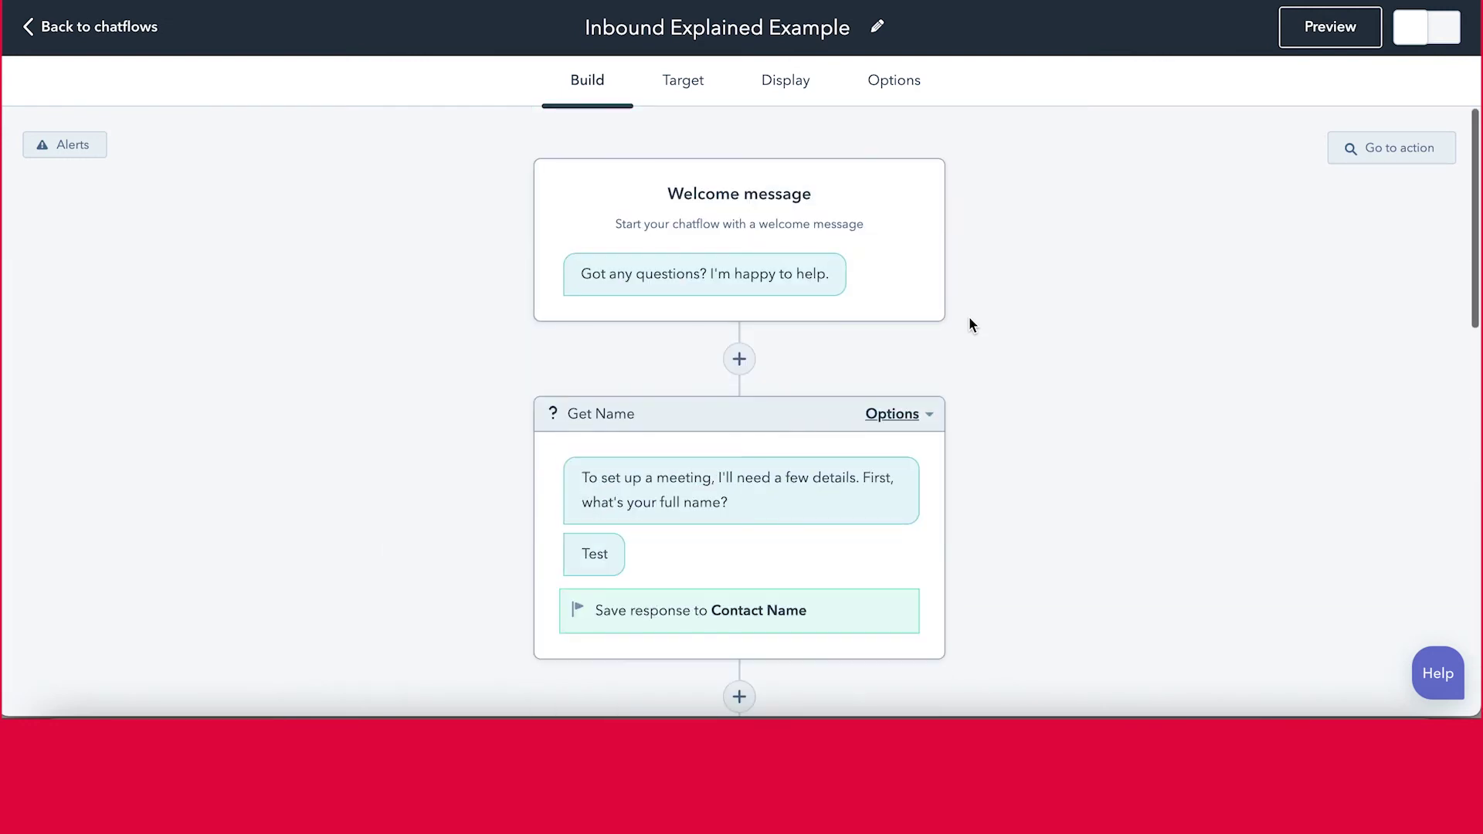
{"action": "left_click", "coordinate": [667, 95]}
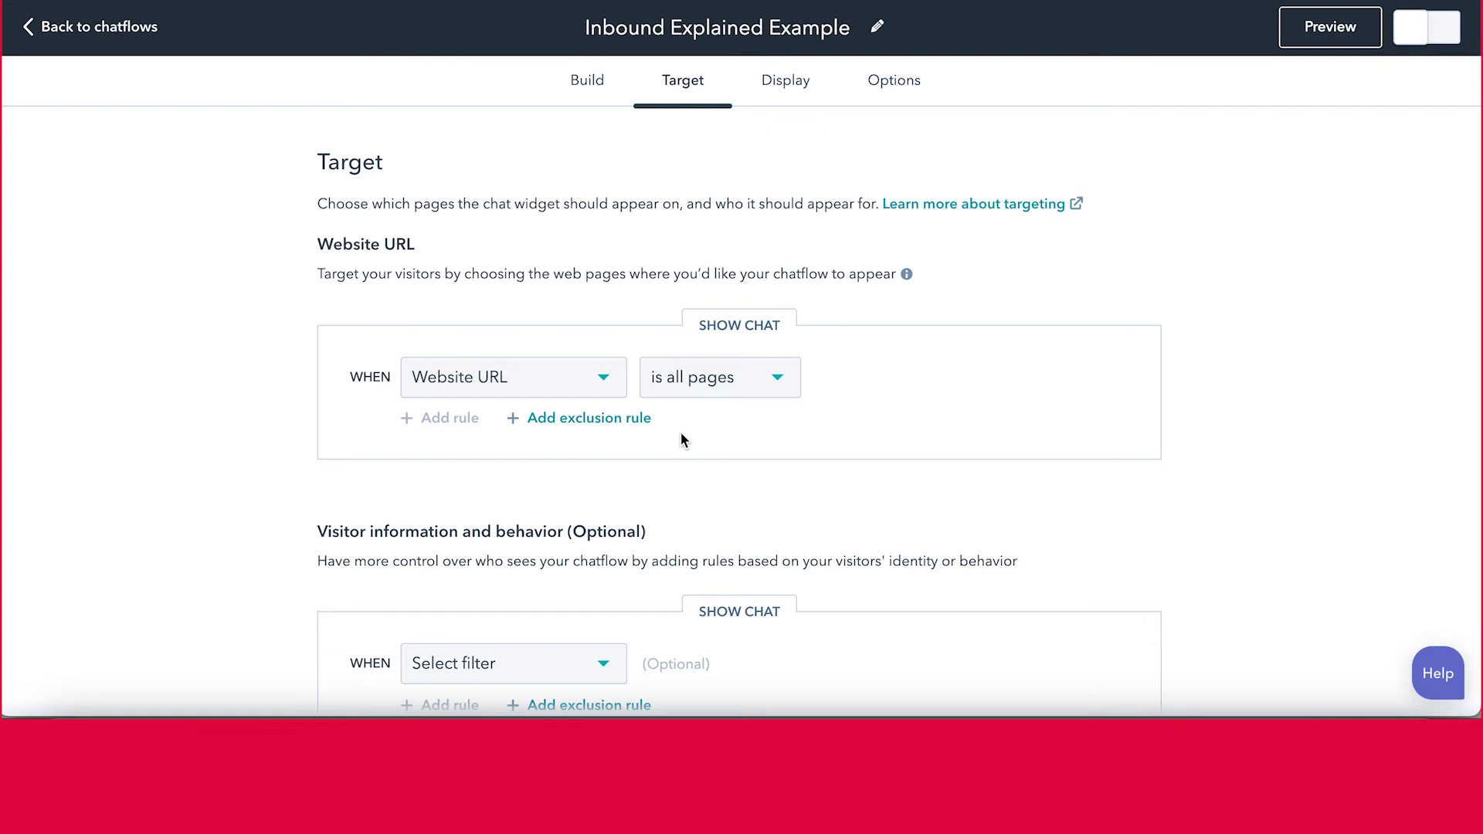
{"action": "scroll", "coordinate": [681, 439], "scroll_direction": "down", "scroll_amount": 3}
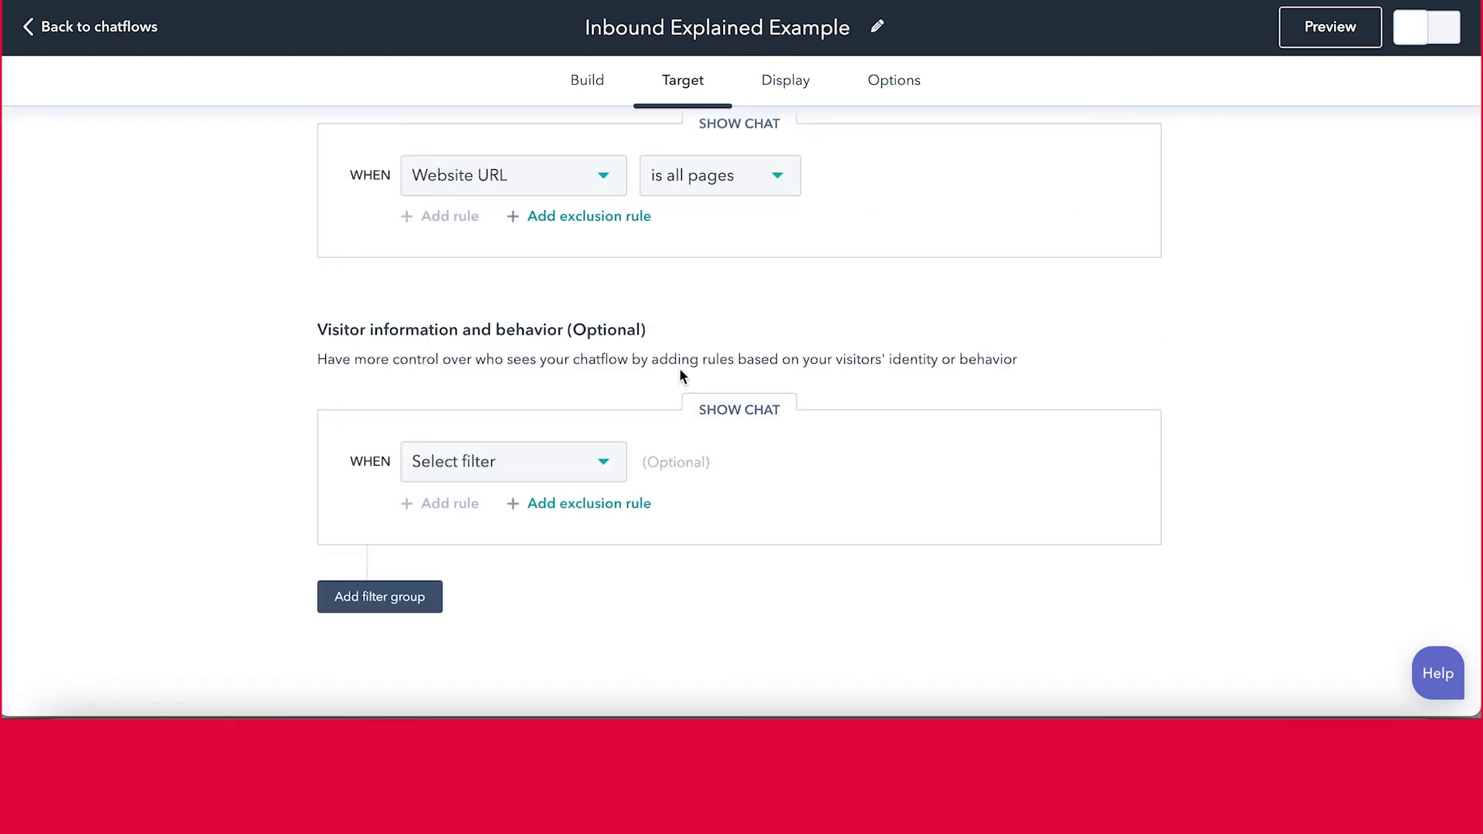
{"action": "scroll", "coordinate": [679, 367], "scroll_direction": "up", "scroll_amount": 2}
{"action": "left_click", "coordinate": [606, 334]}
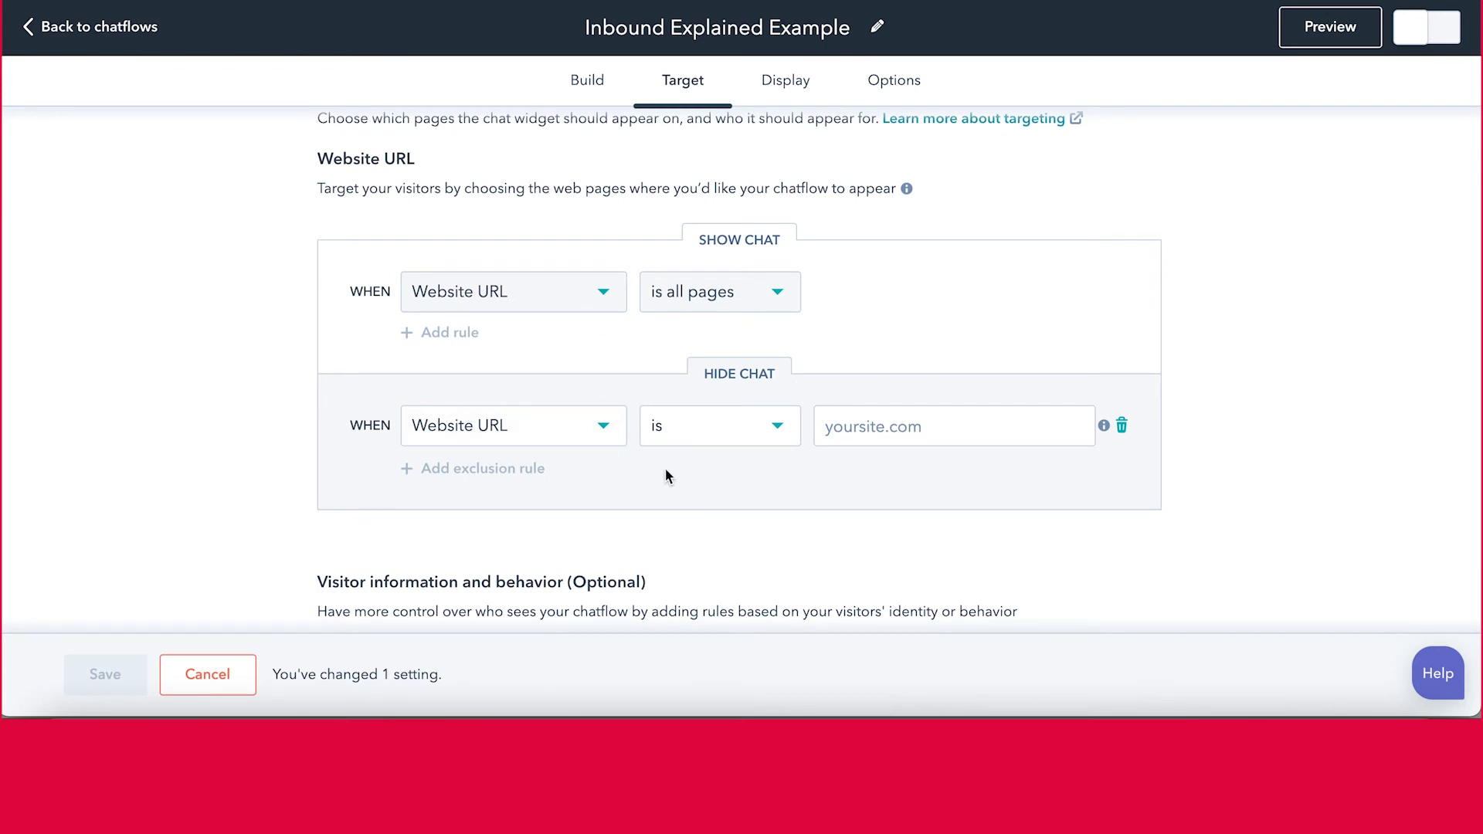
{"action": "left_click", "coordinate": [738, 438]}
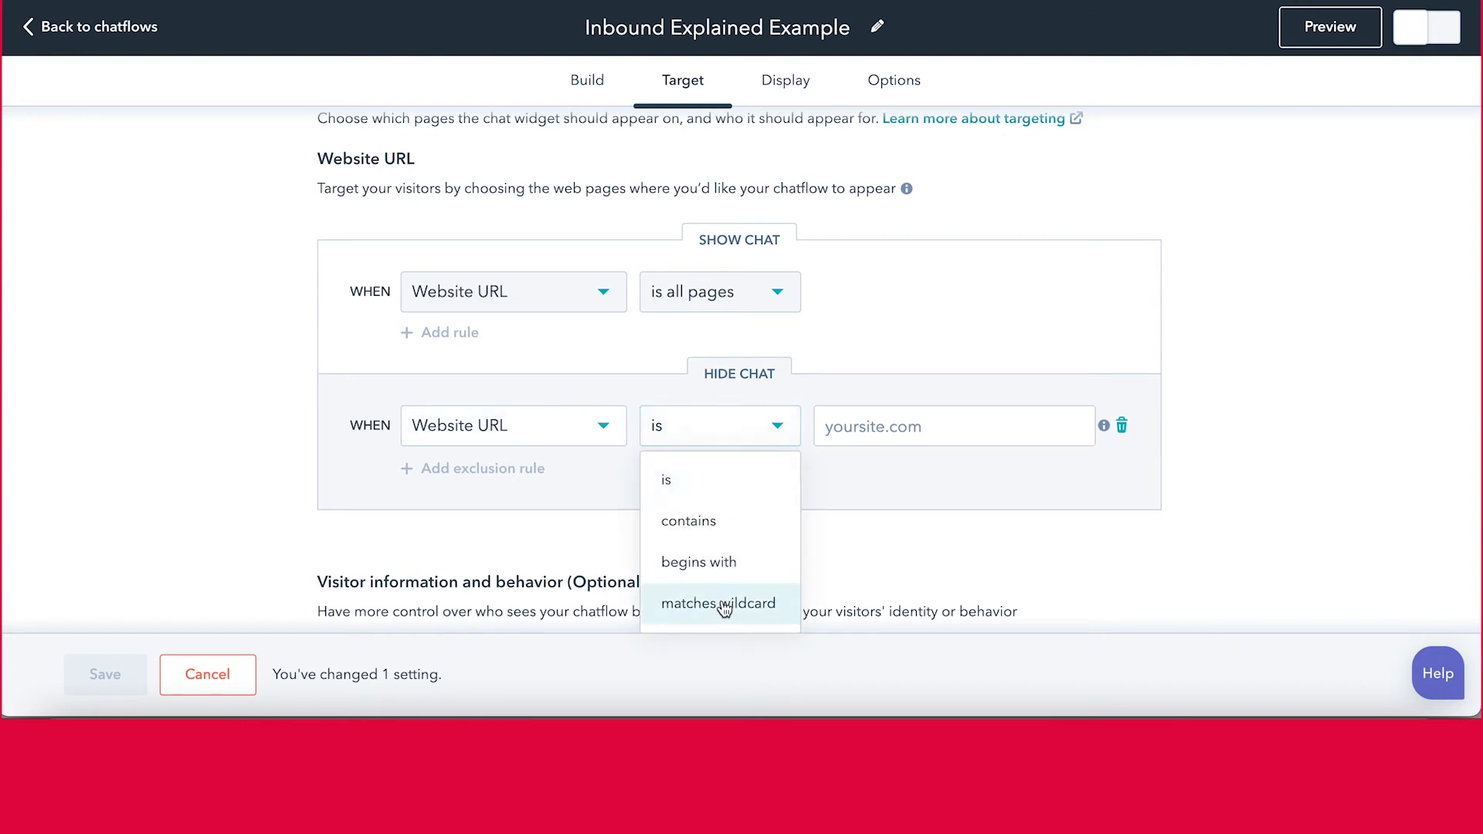
Add a visitor information rule that shows the chat to the Demo Tutorial segmented list
{"action": "scroll", "coordinate": [248, 446], "scroll_direction": "down", "scroll_amount": 4}
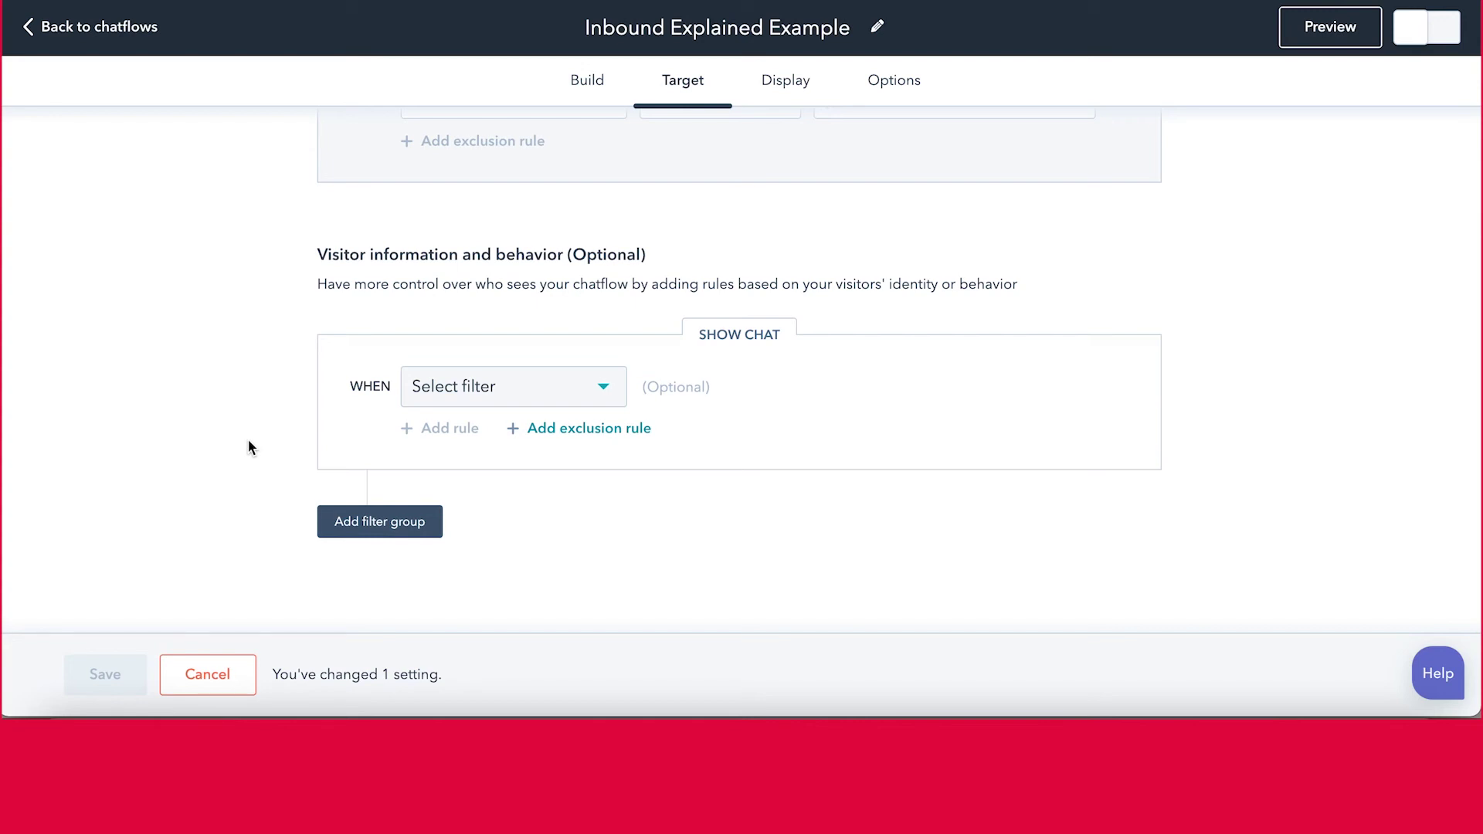
{"action": "left_click", "coordinate": [561, 386]}
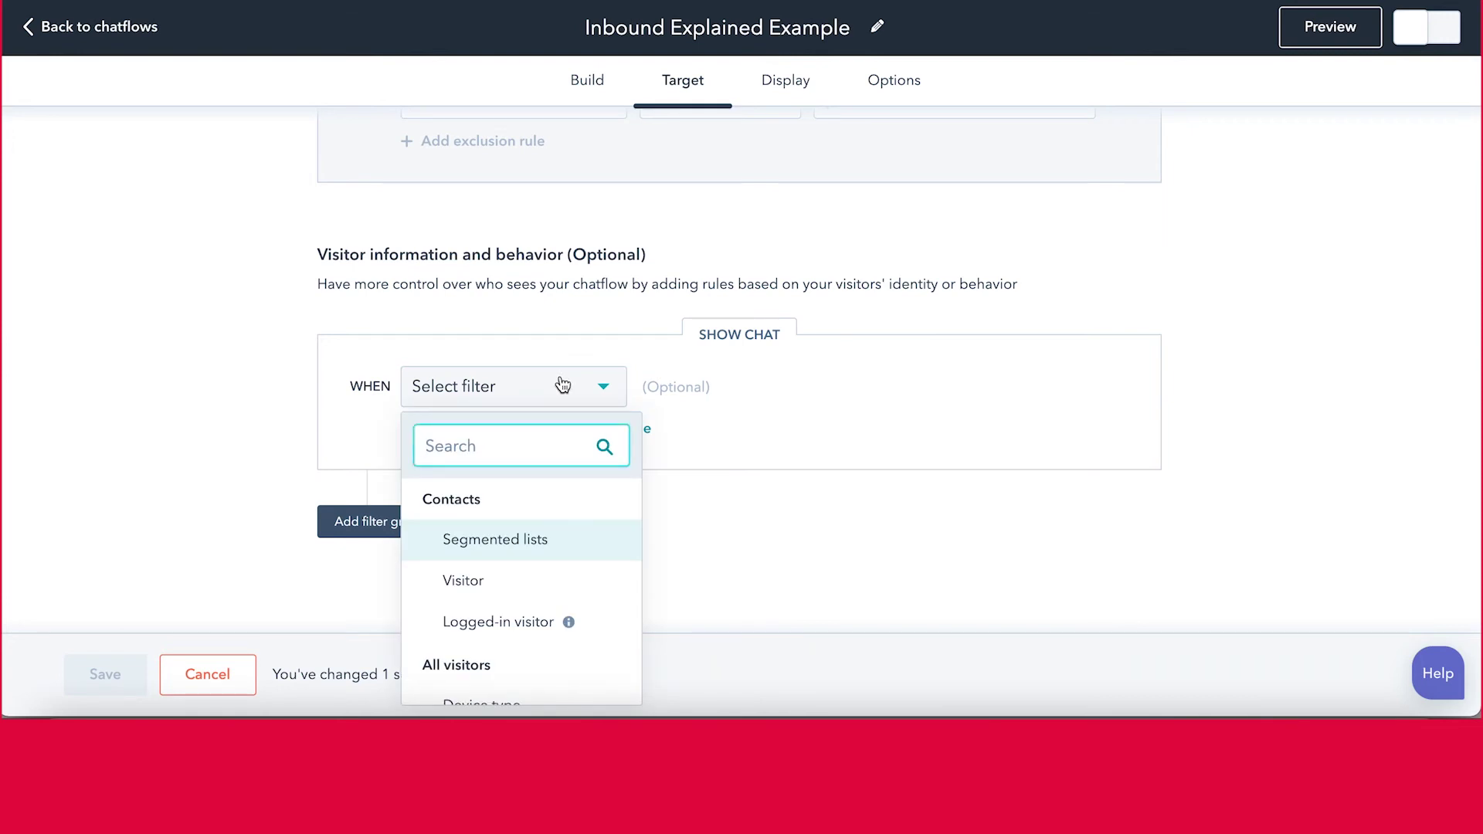
{"action": "left_click", "coordinate": [534, 550]}
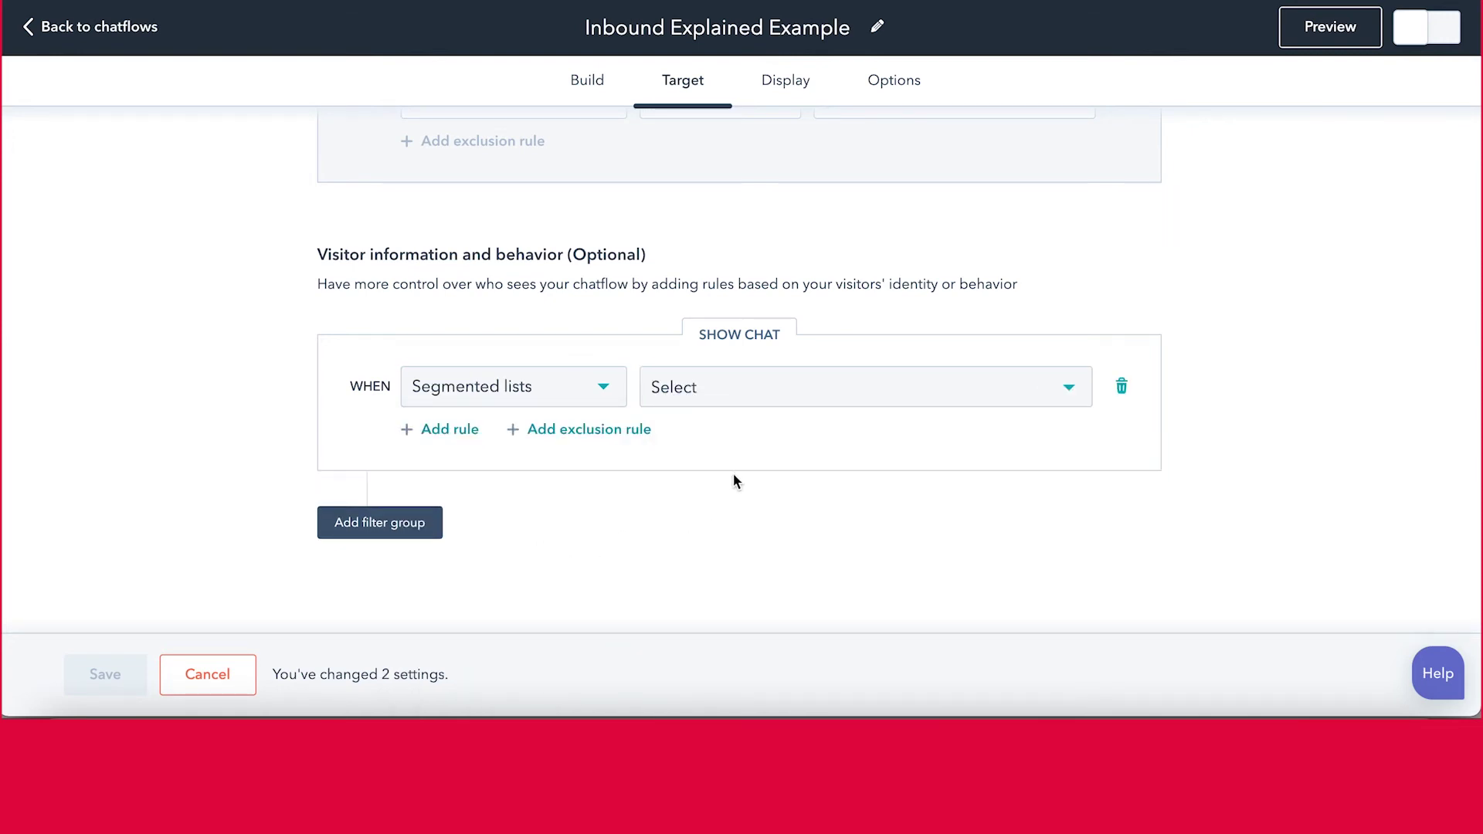
{"action": "left_click", "coordinate": [761, 399]}
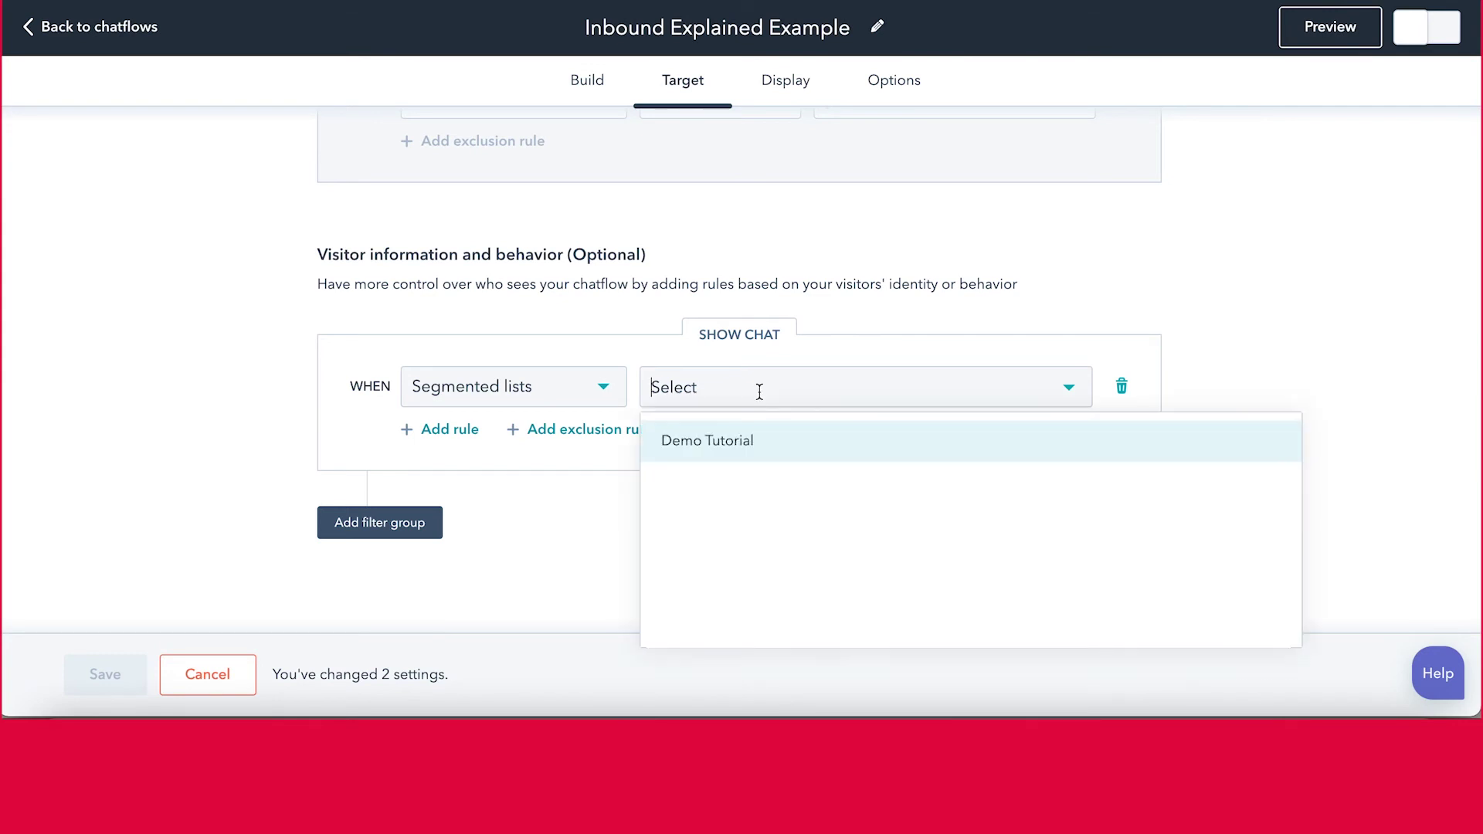
{"action": "left_click", "coordinate": [763, 440]}
{"action": "left_click", "coordinate": [827, 288]}
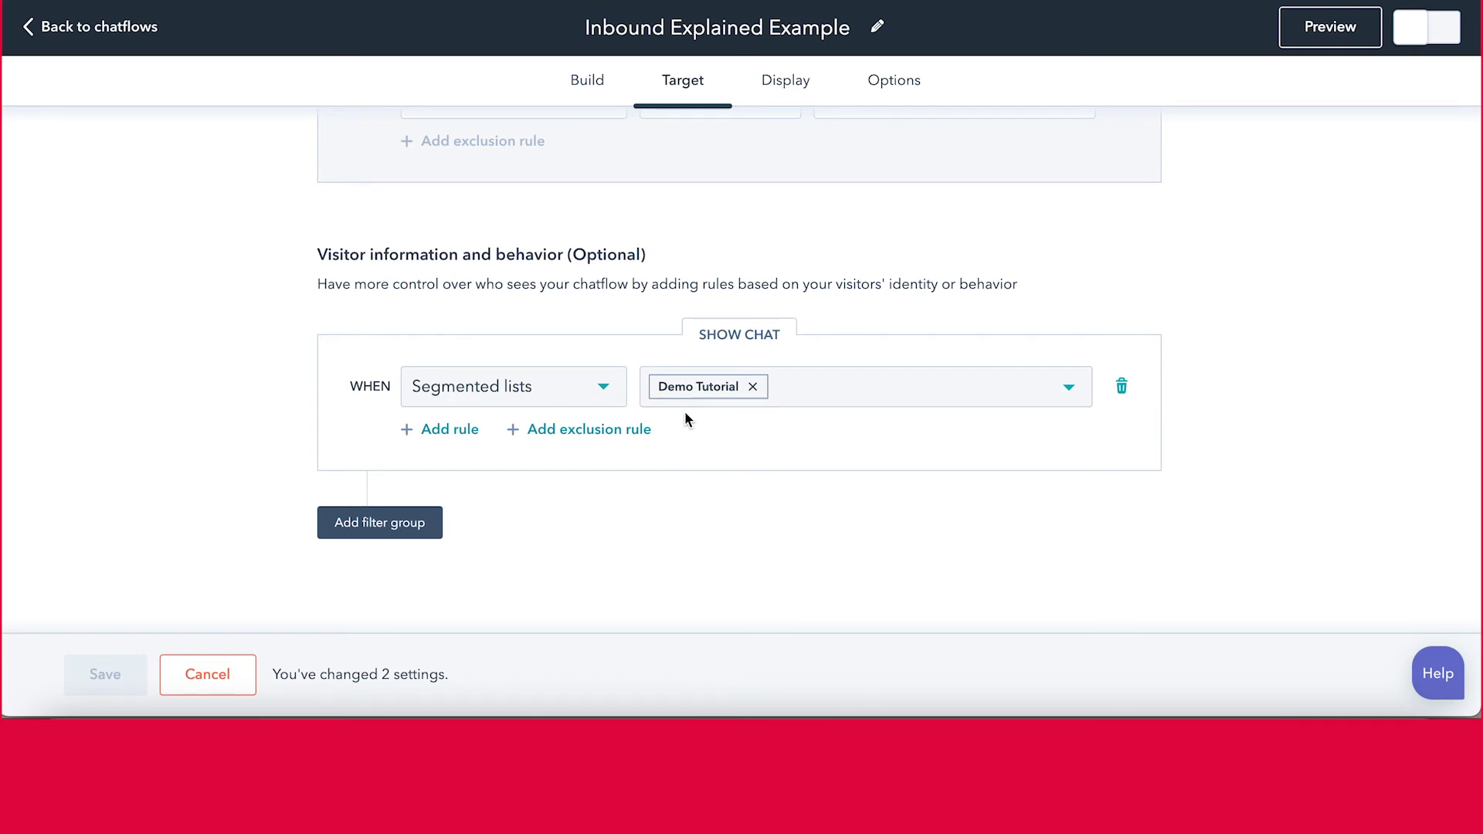
Add an exclusion rule to the visitor information and behavior filter and delete it again
{"action": "left_click", "coordinate": [571, 432]}
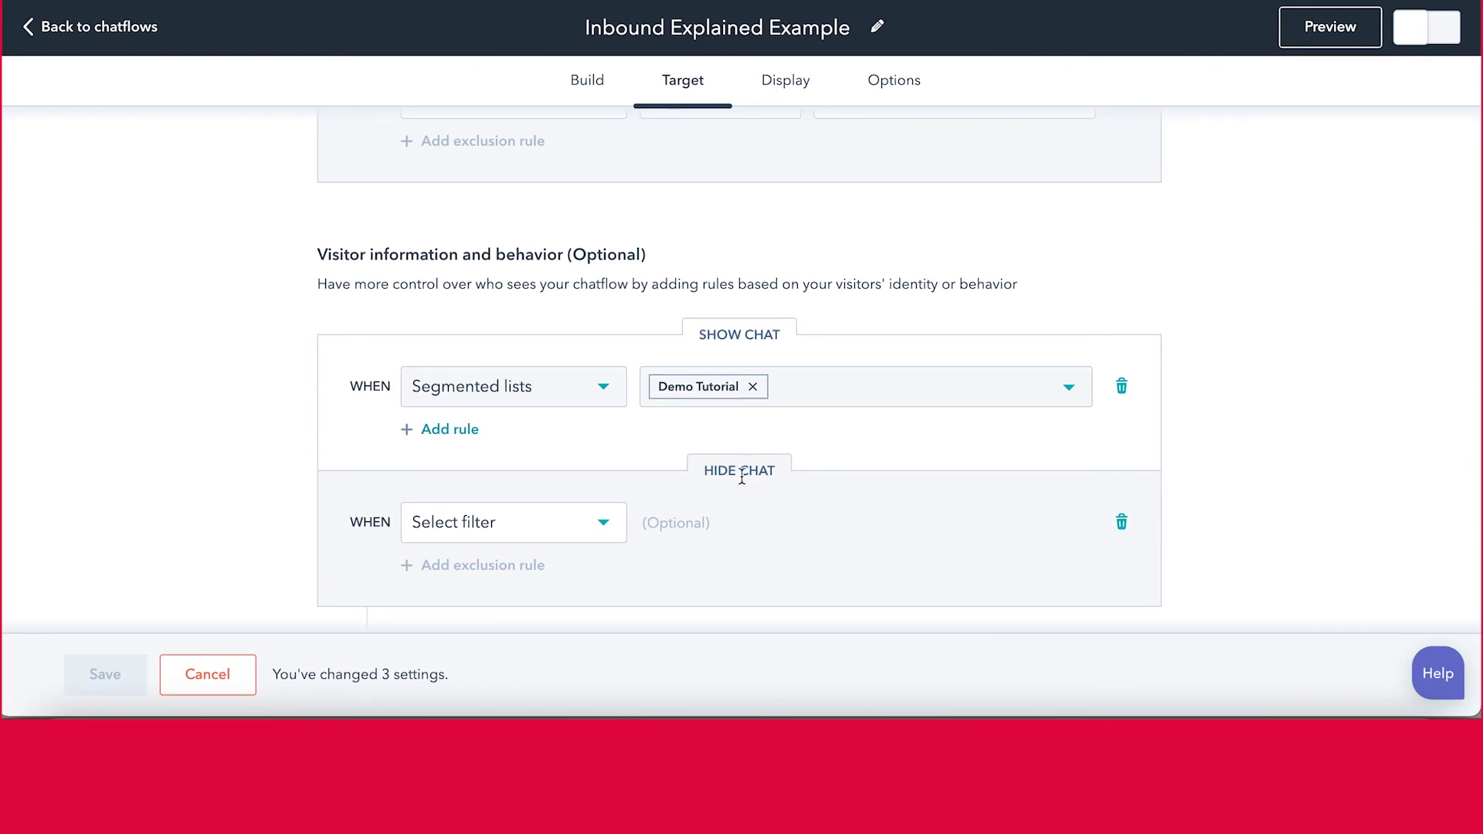
{"action": "scroll", "coordinate": [741, 477], "scroll_direction": "down", "scroll_amount": 3}
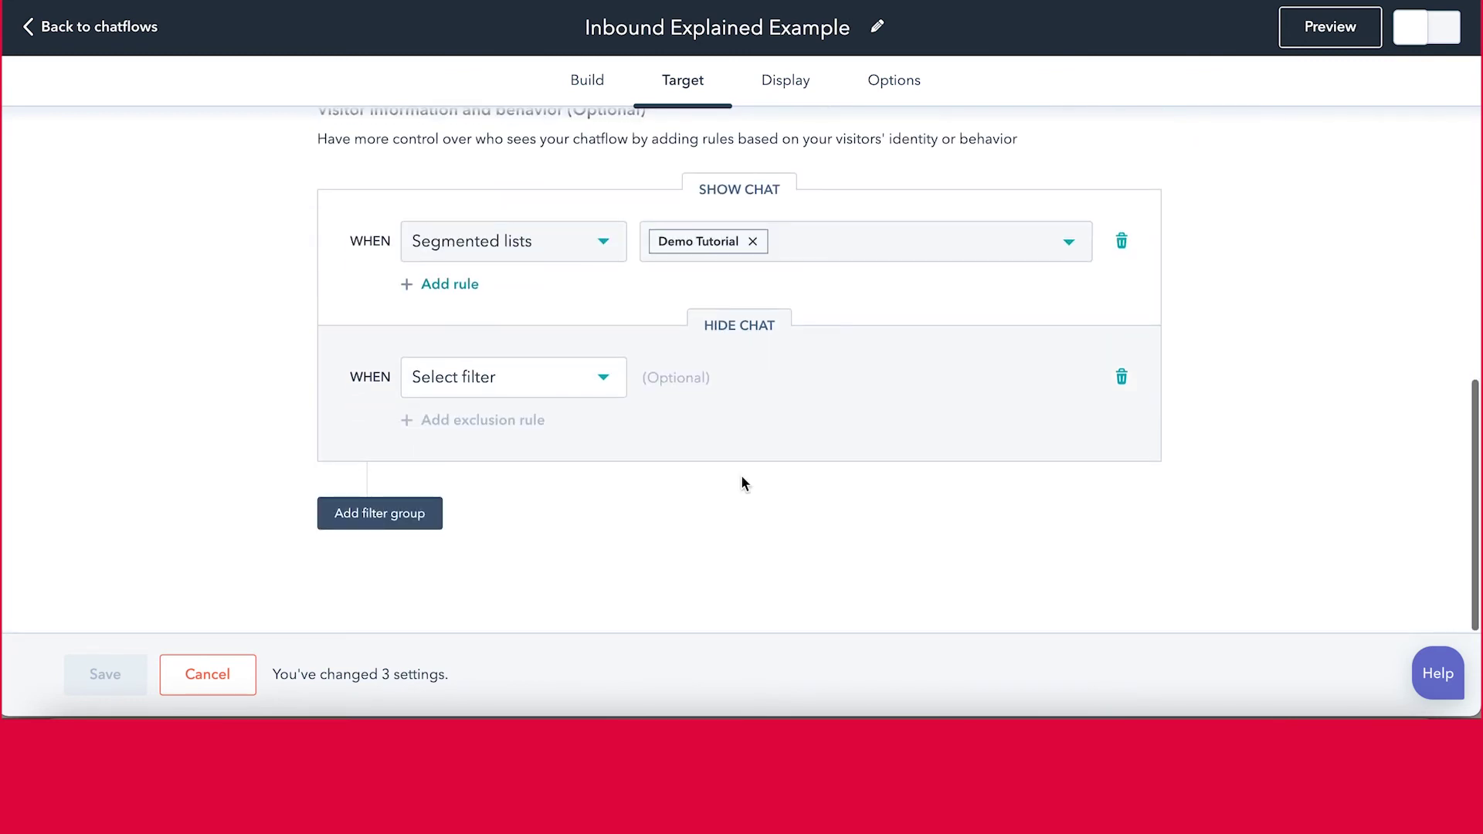
{"action": "left_click", "coordinate": [1122, 379]}
{"action": "scroll", "coordinate": [840, 382], "scroll_direction": "up", "scroll_amount": 6}
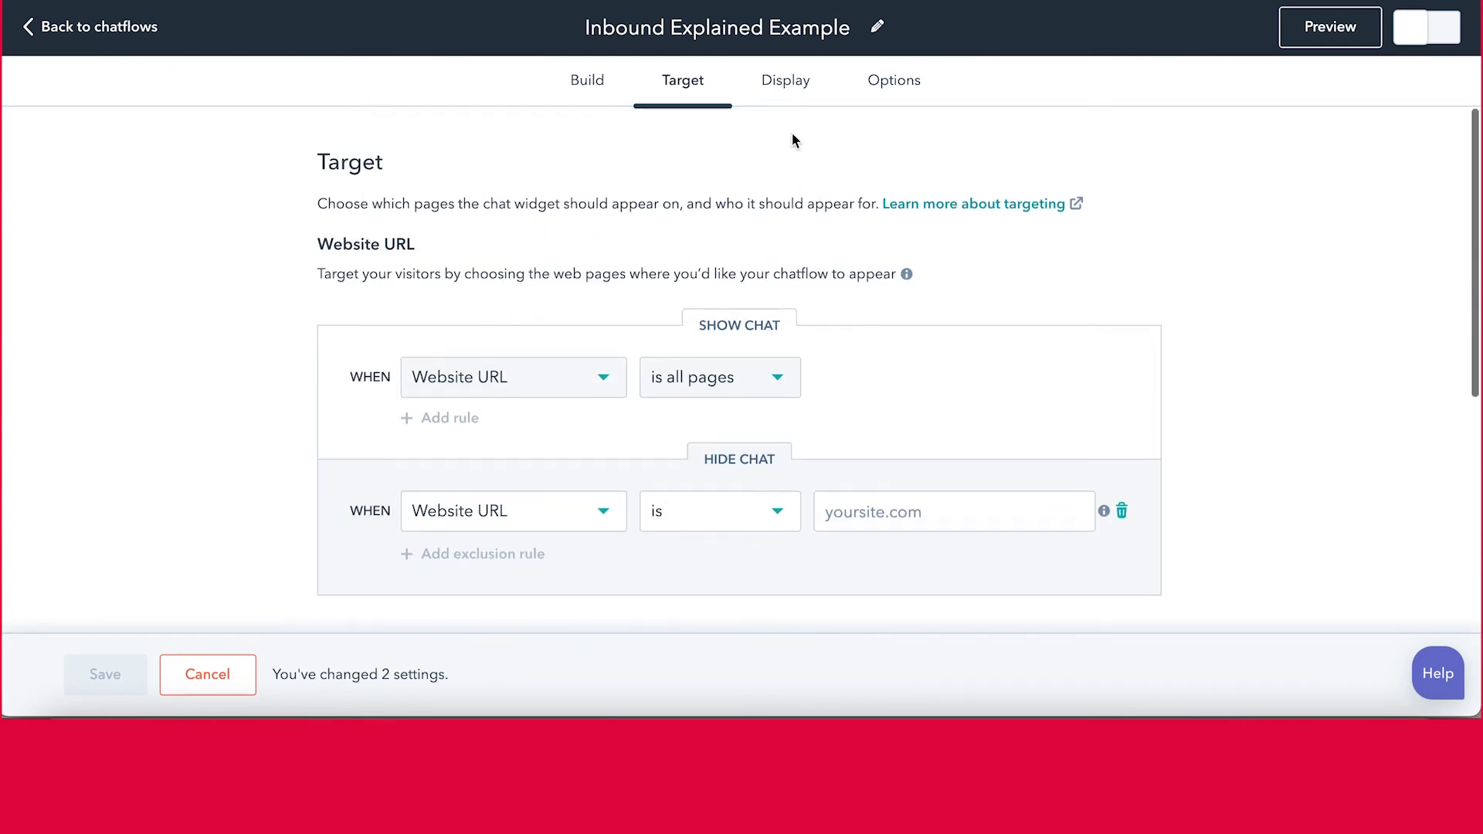
Open the chatflow's display settings and expand the chat avatar and chat display behavior sections
{"action": "left_click", "coordinate": [781, 82]}
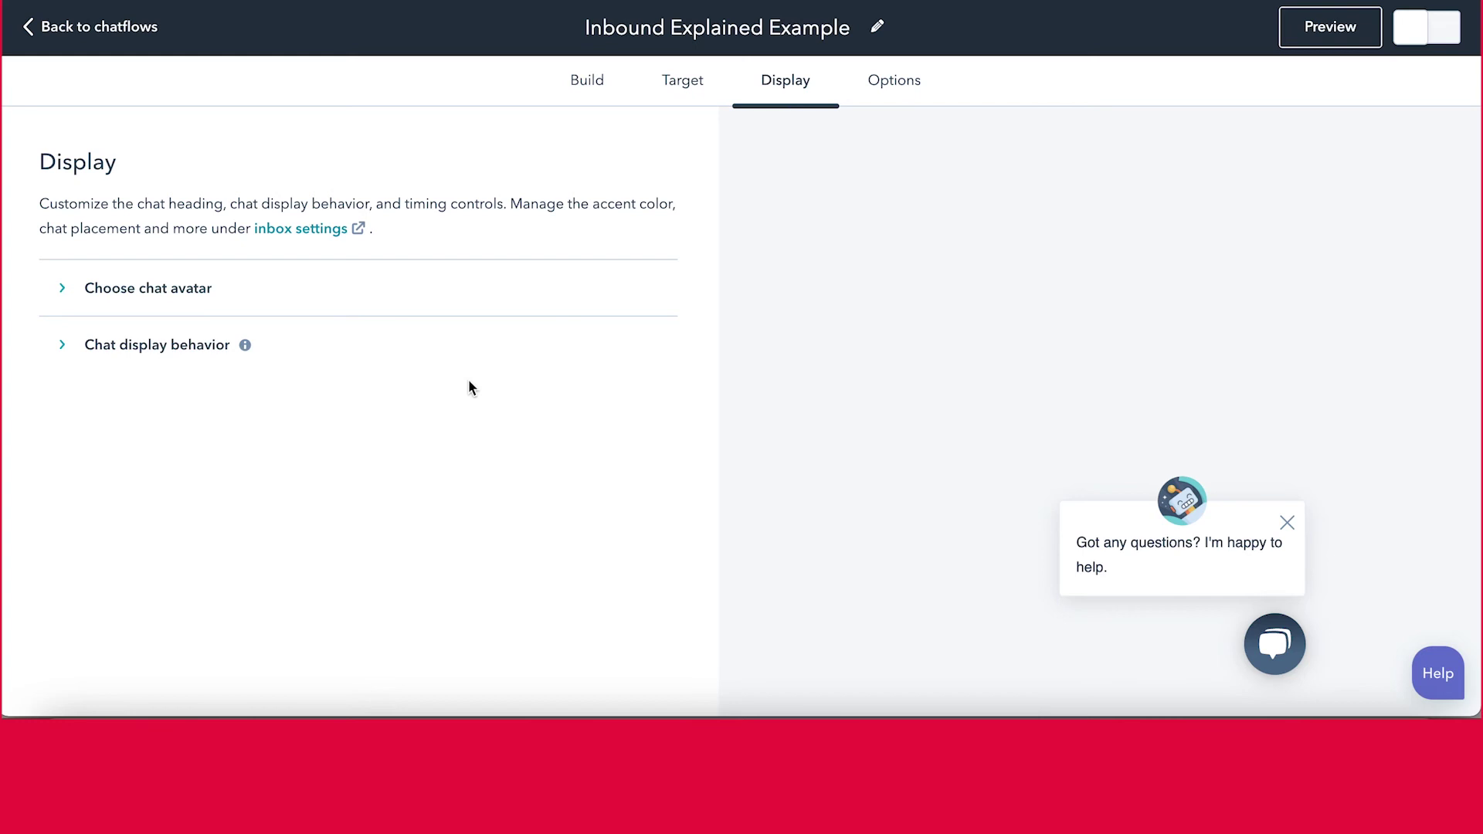
{"action": "left_click", "coordinate": [205, 294]}
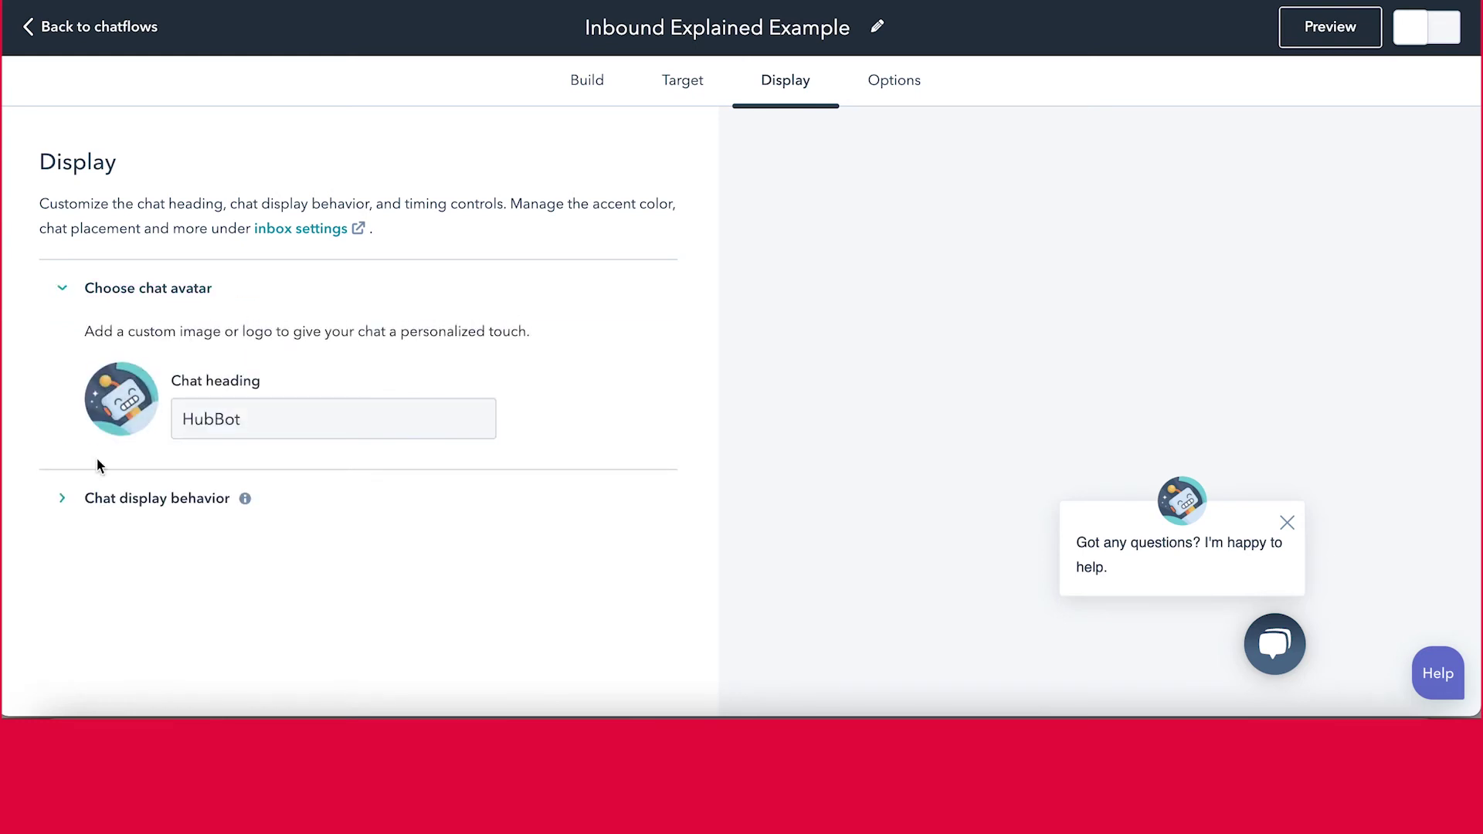
{"action": "mouse_move", "coordinate": [92, 413]}
{"action": "left_click", "coordinate": [155, 500]}
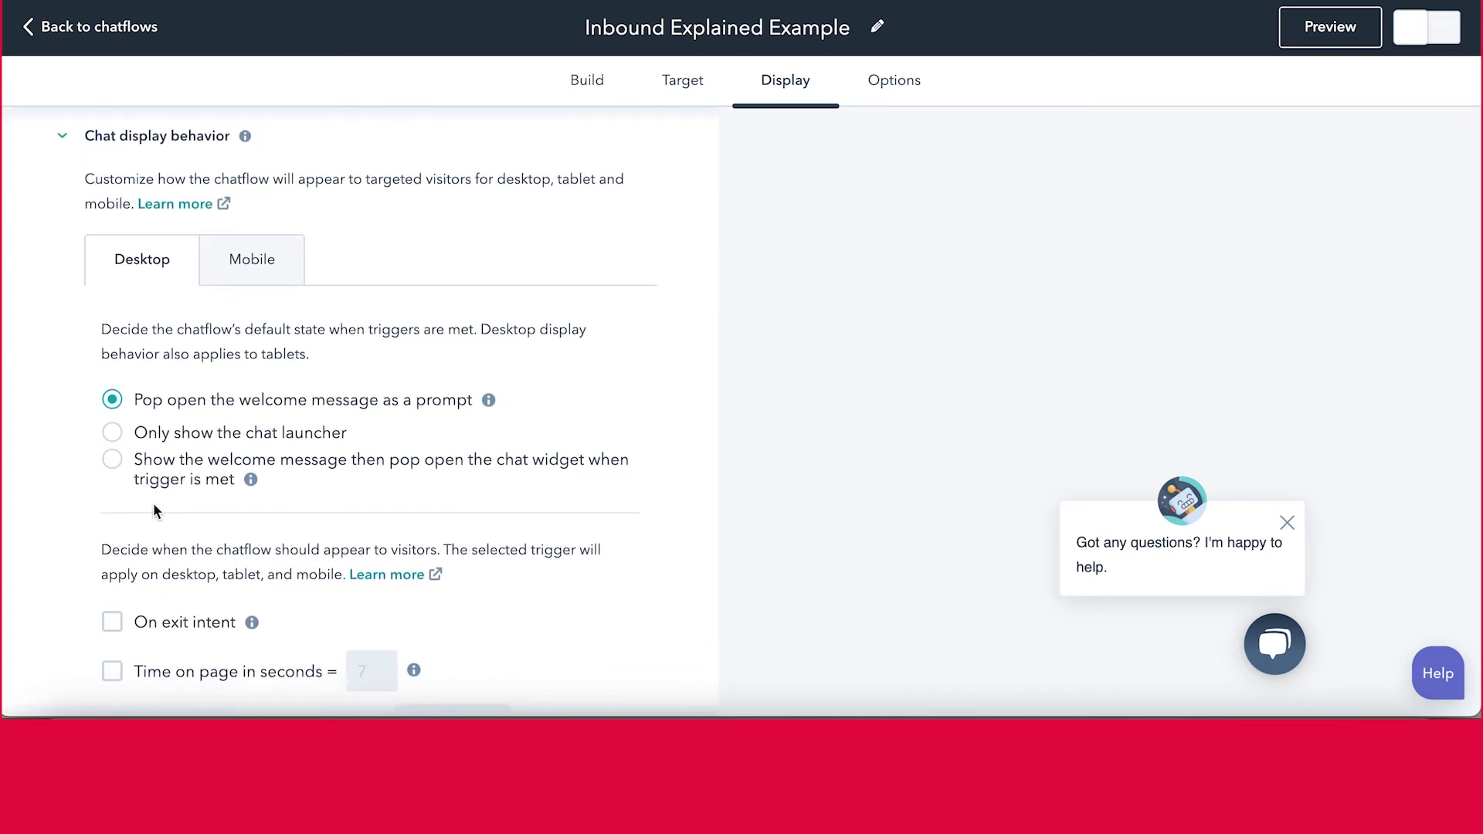
Try the launcher-only and pop-open-widget behaviors for desktop, and return to "Pop open the welcome message as a prompt"
{"action": "scroll", "coordinate": [79, 423], "scroll_direction": "down", "scroll_amount": 2}
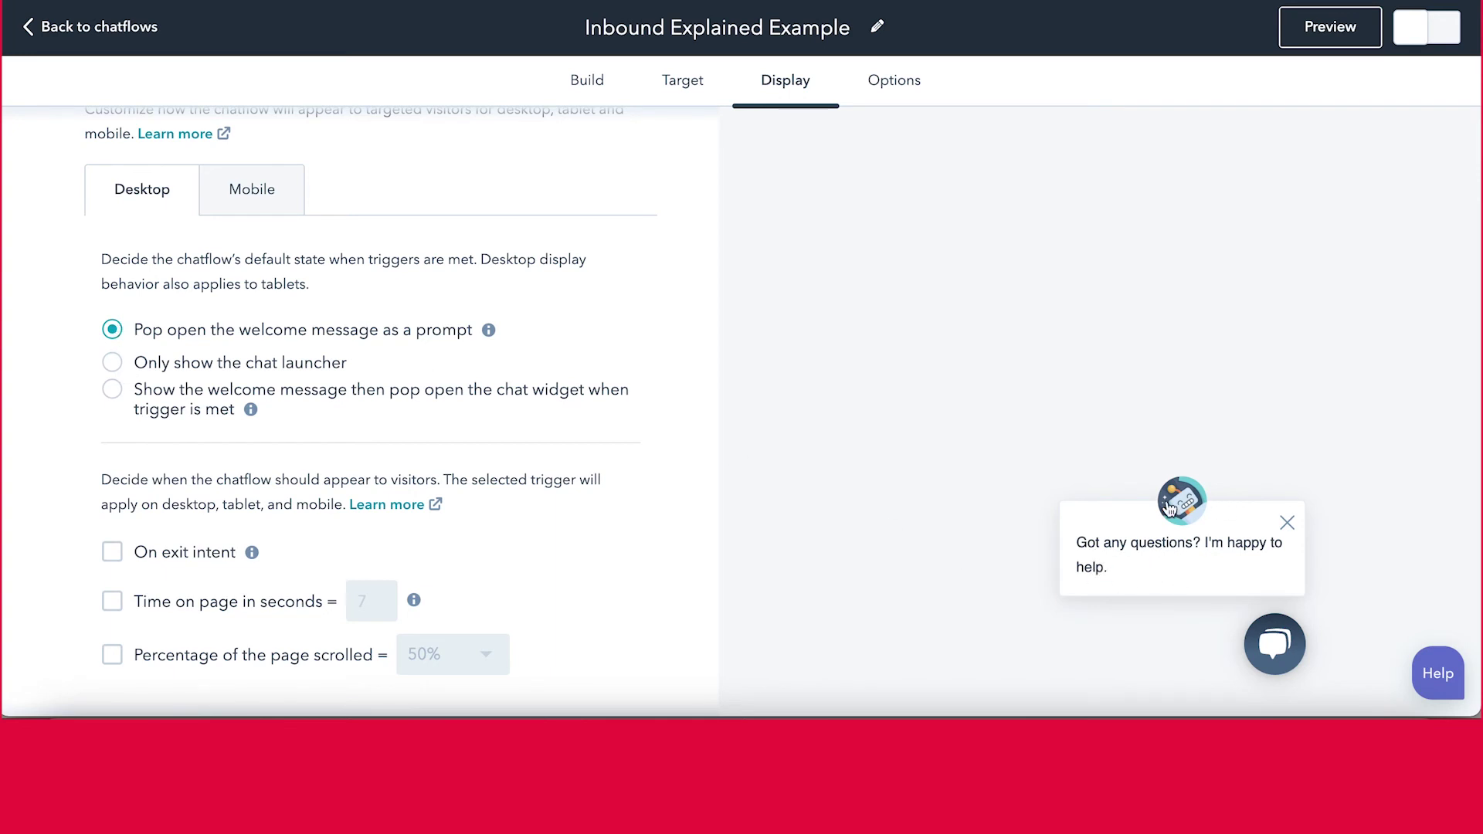
{"action": "left_click", "coordinate": [183, 363]}
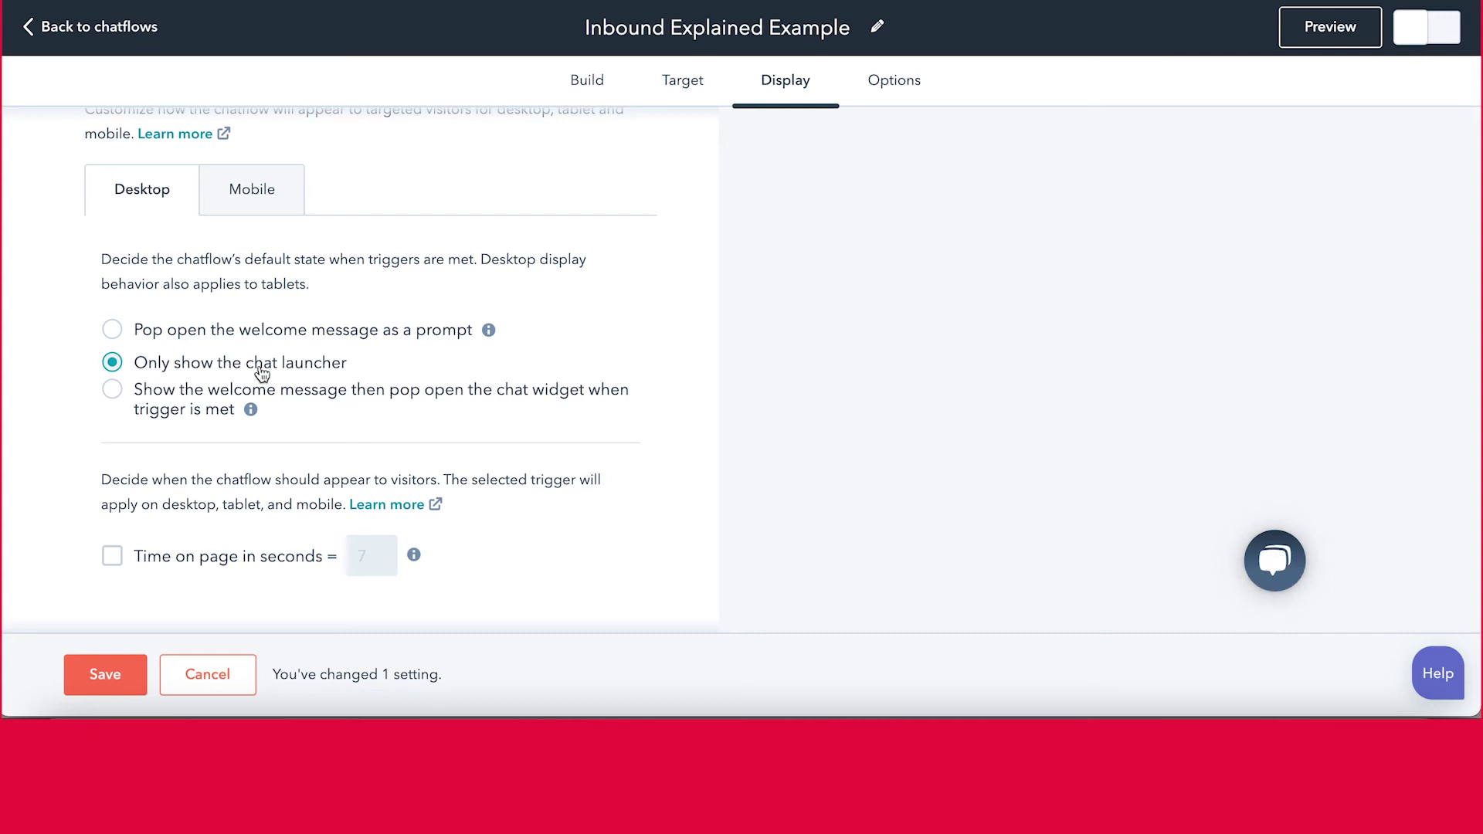
{"action": "left_click", "coordinate": [114, 390]}
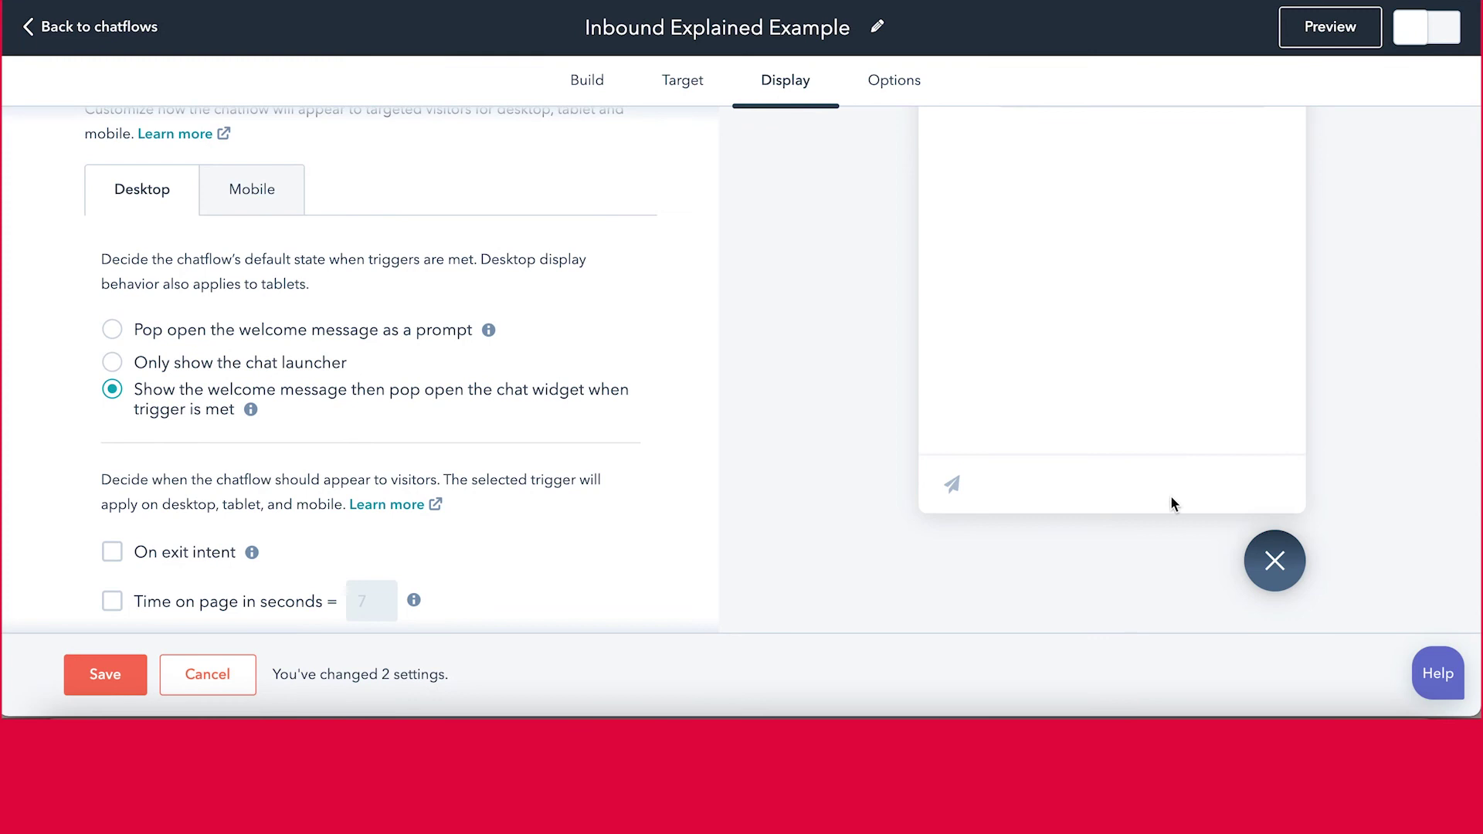
{"action": "left_click", "coordinate": [114, 330]}
Set the mobile display behavior to "Only show the chat launcher" and save it
{"action": "left_click", "coordinate": [246, 200]}
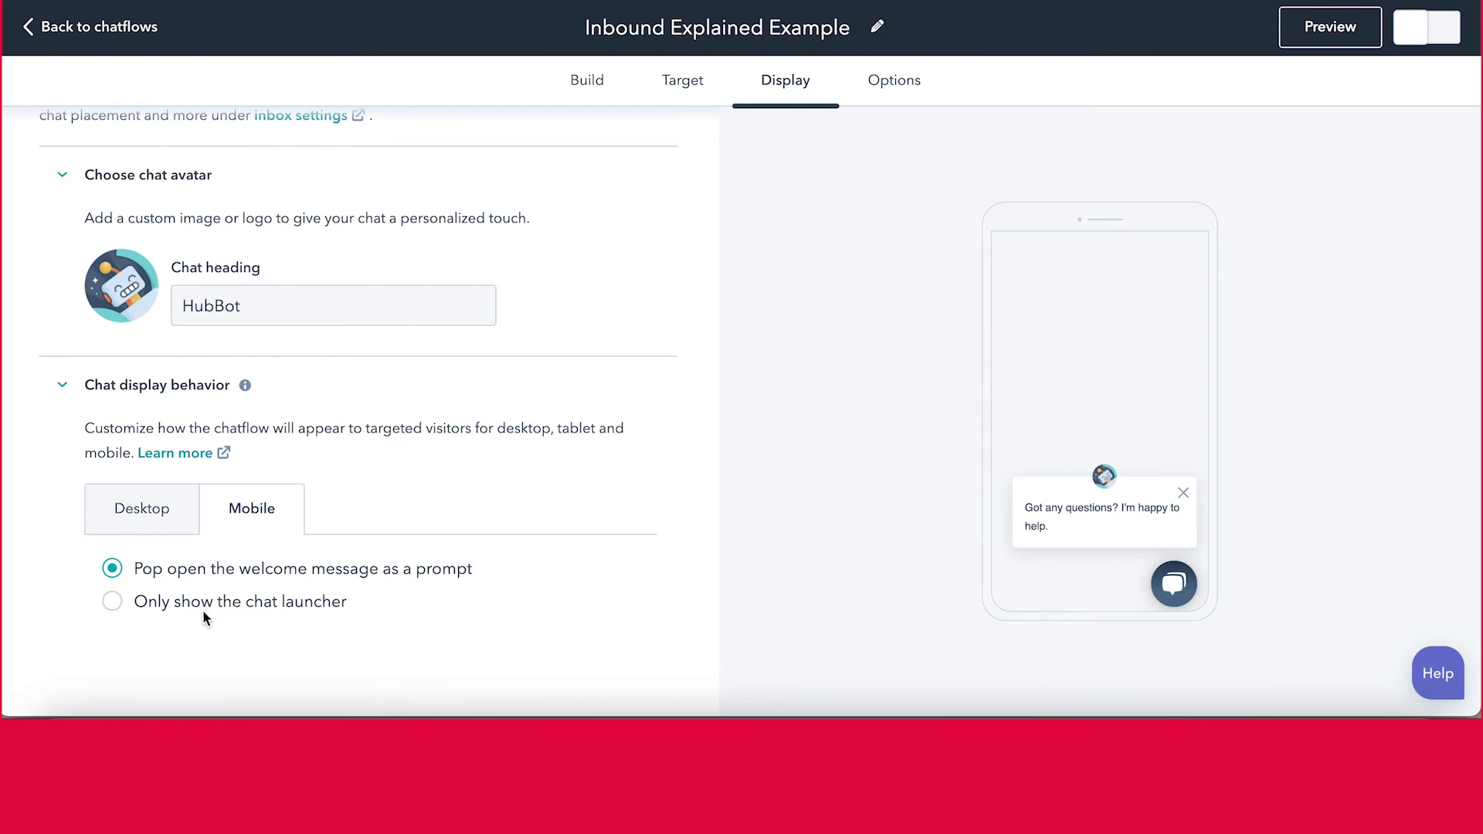
{"action": "left_click", "coordinate": [161, 613]}
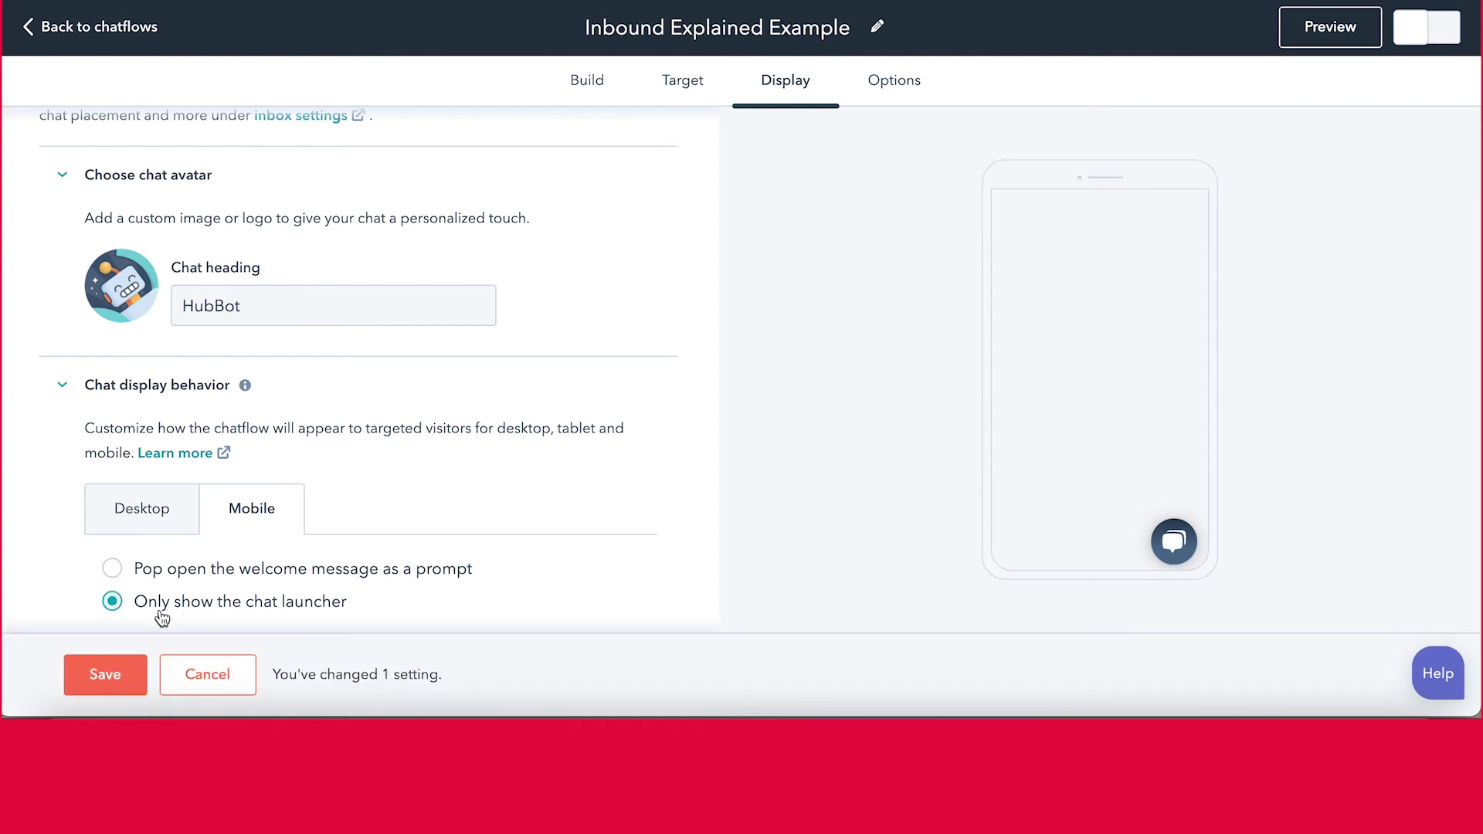
{"action": "left_click", "coordinate": [106, 686]}
Under the desktop display behavior, enable only the time on page trigger at 7 seconds and save it
{"action": "left_click", "coordinate": [133, 516]}
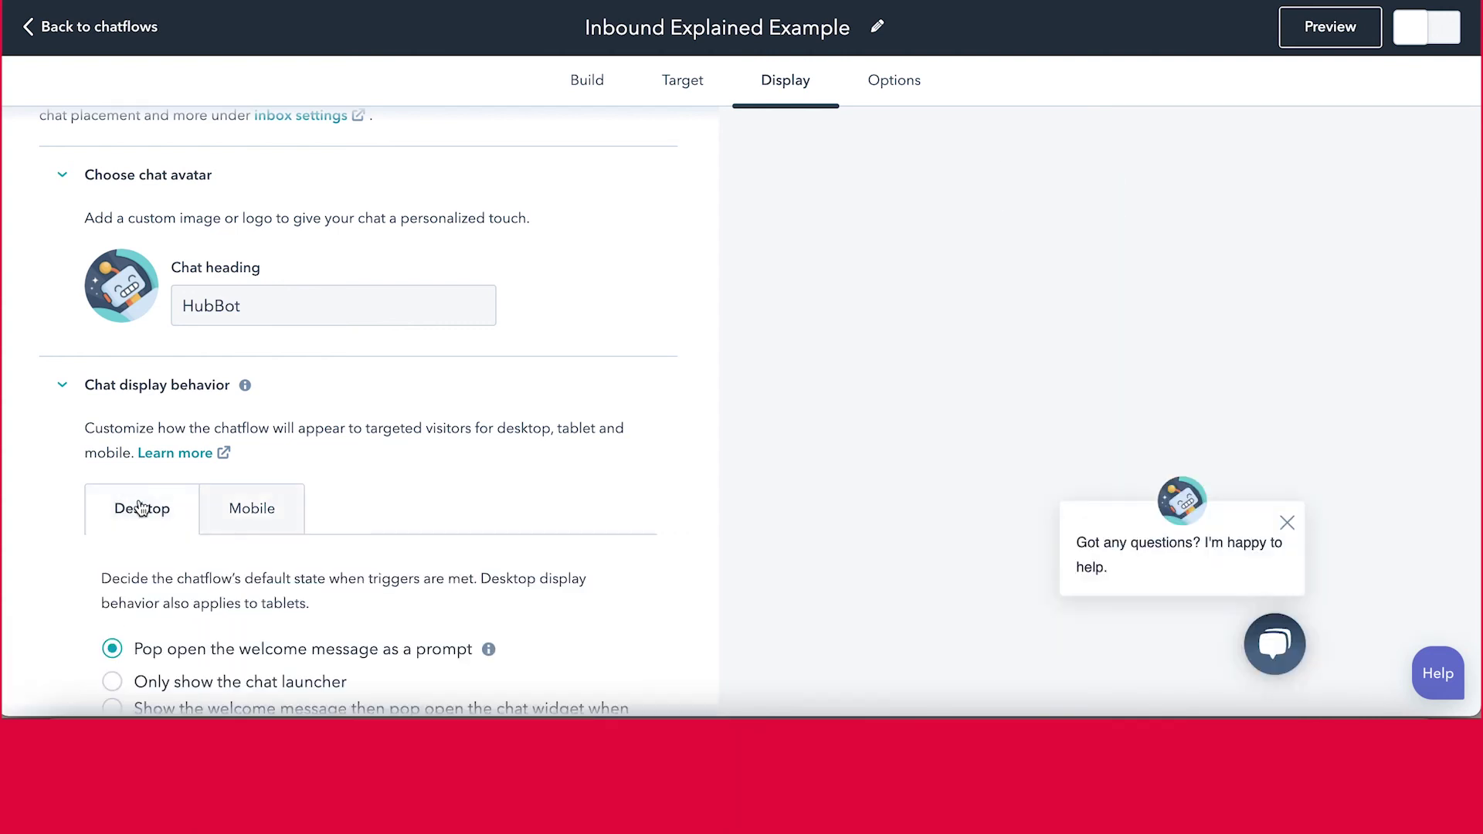
{"action": "scroll", "coordinate": [112, 467], "scroll_direction": "down", "scroll_amount": 5}
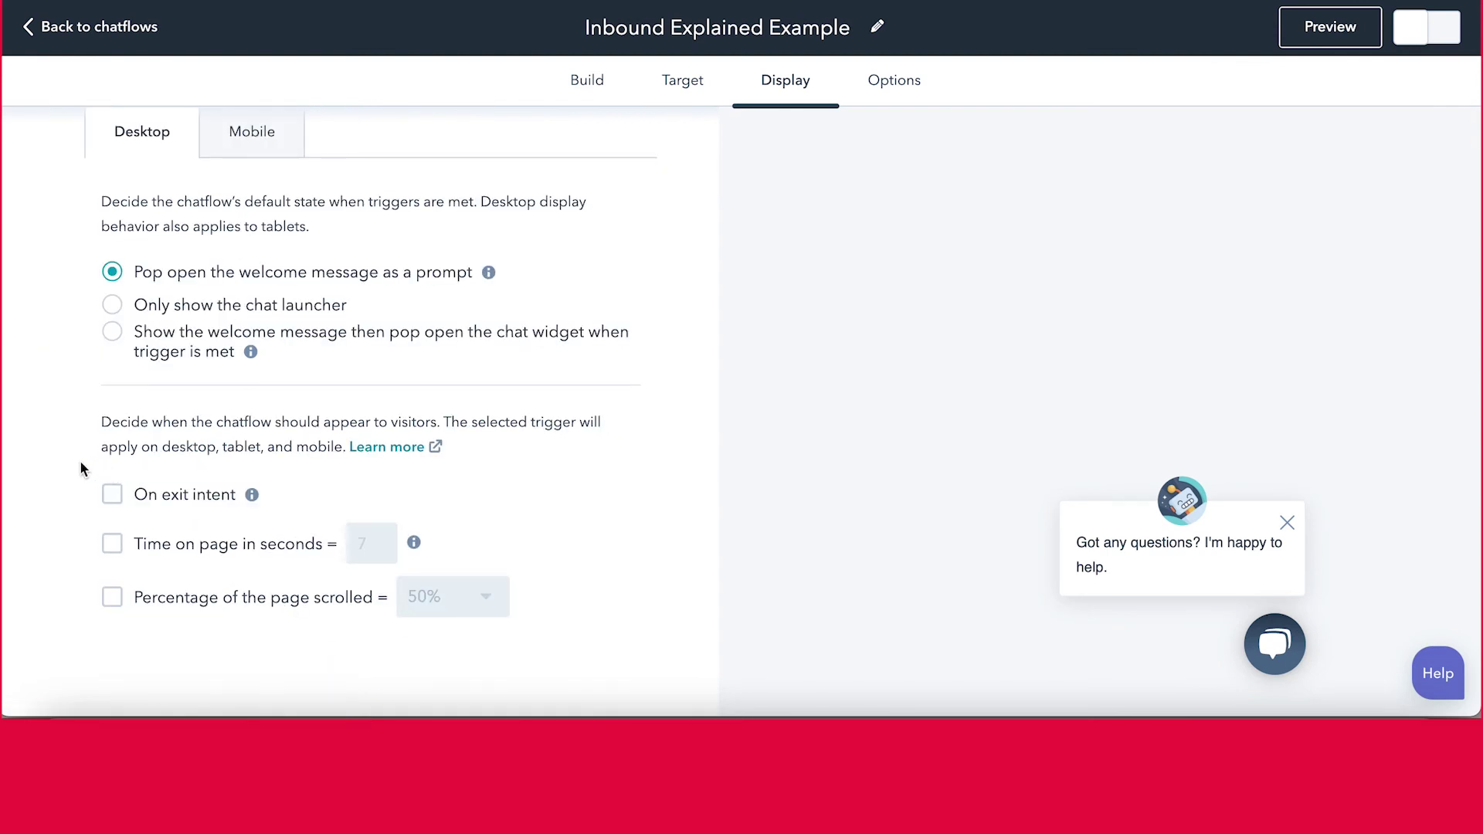
{"action": "left_click", "coordinate": [110, 497]}
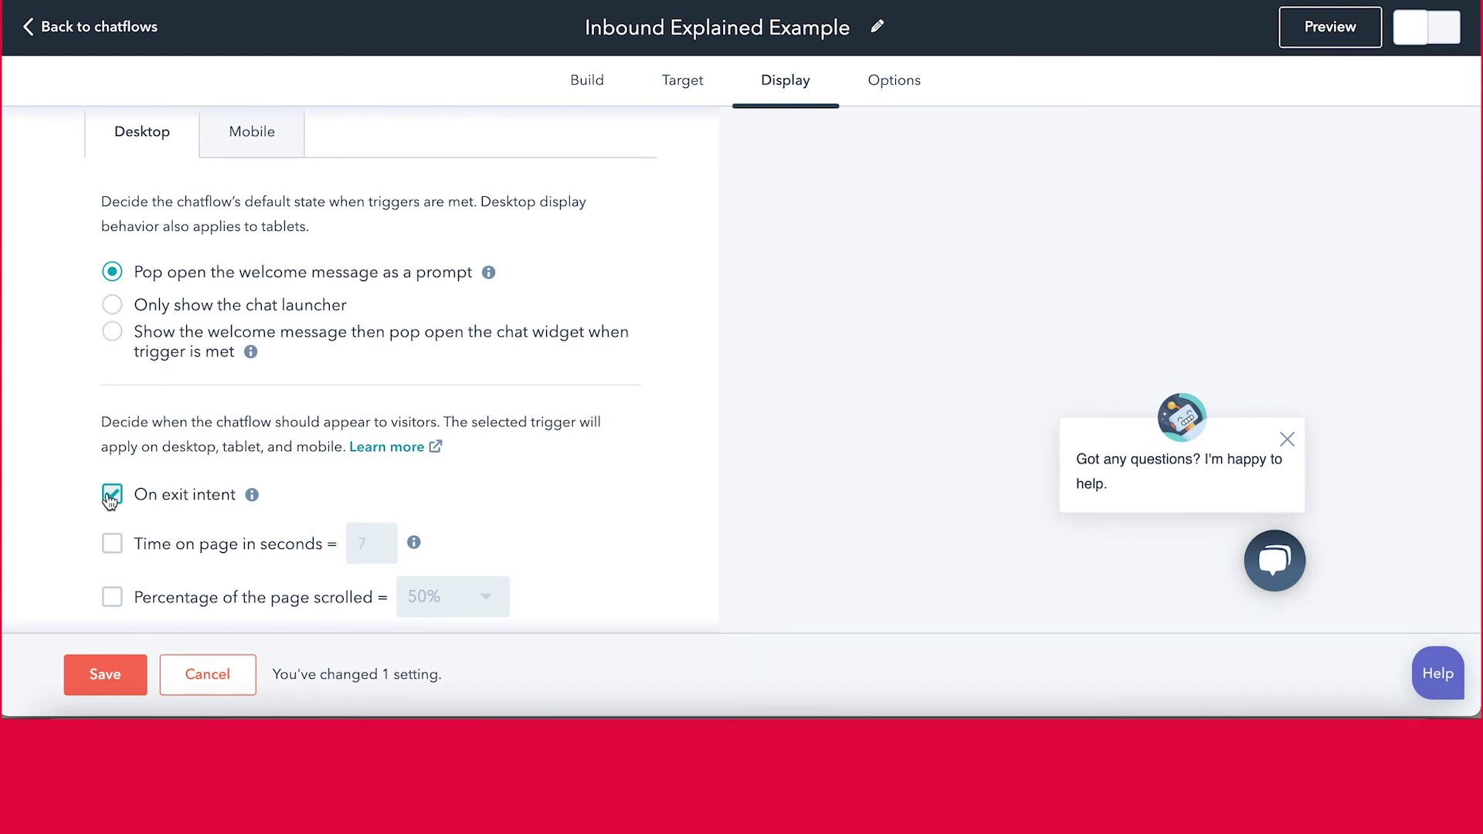
{"action": "left_click", "coordinate": [113, 546]}
{"action": "left_click", "coordinate": [112, 494]}
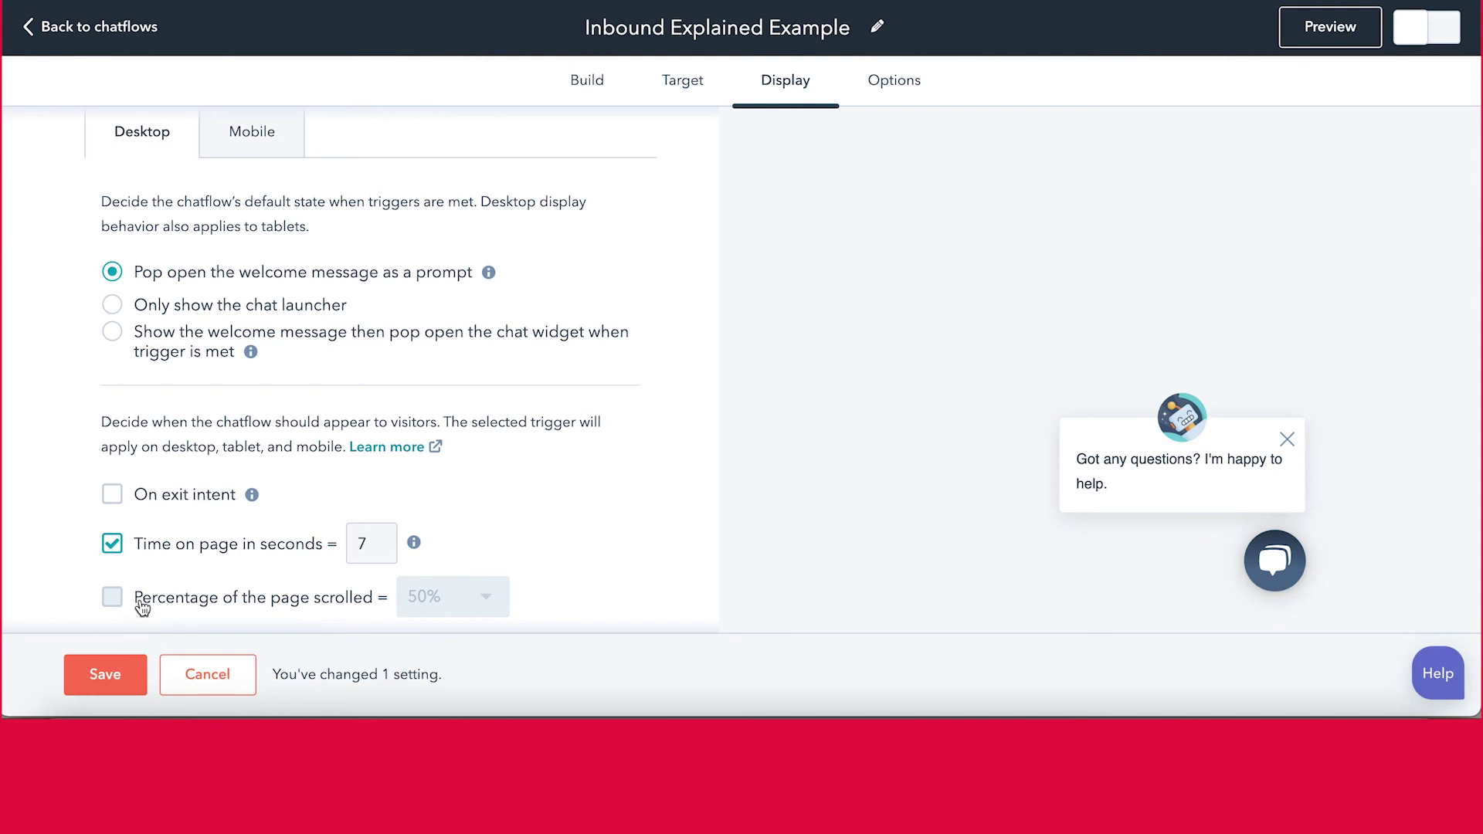
{"action": "left_click", "coordinate": [119, 683]}
Open the chatflow's general options, enable Consent to process data, and save the change
{"action": "left_click", "coordinate": [895, 85]}
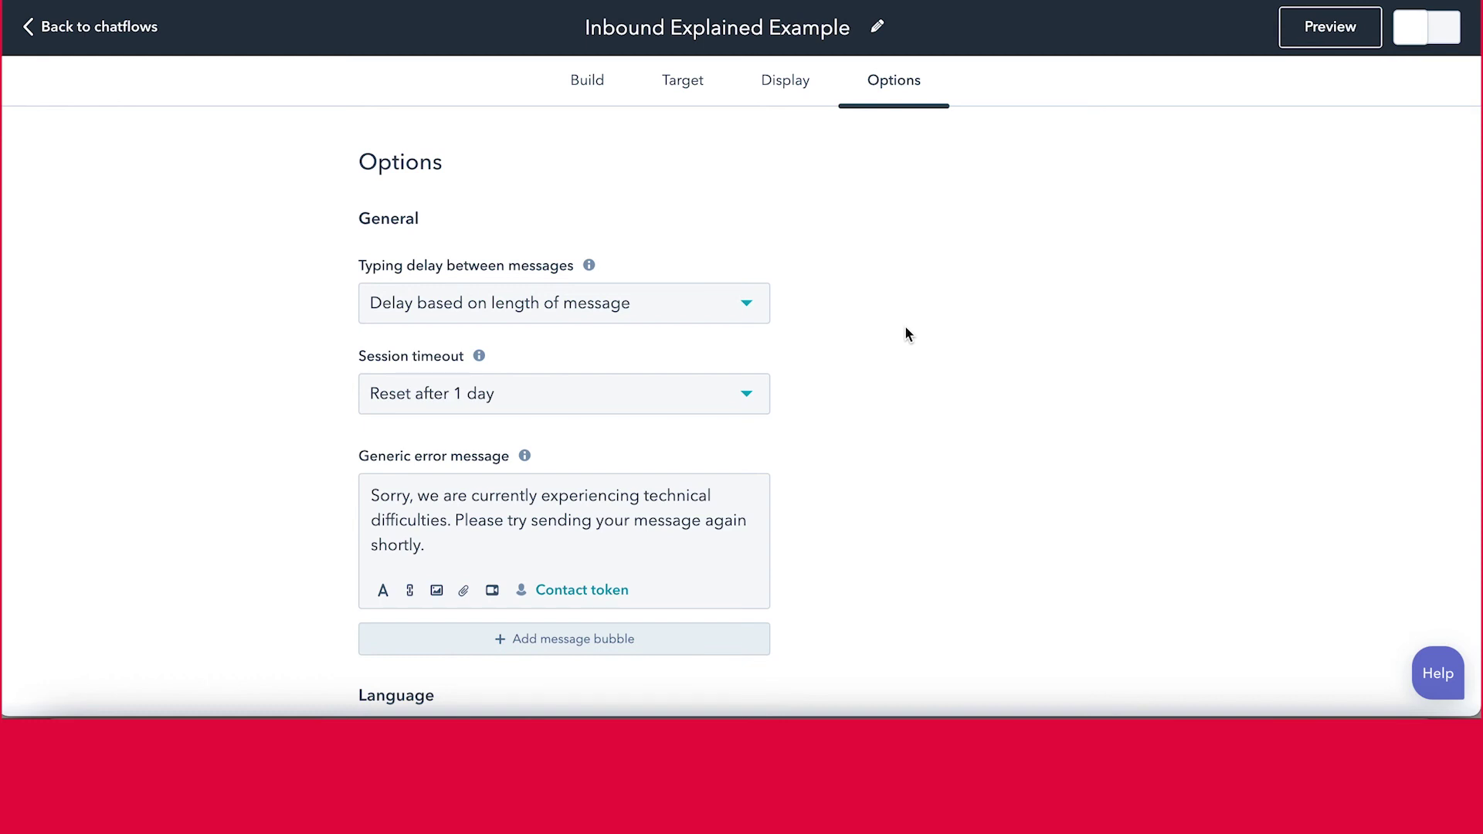
{"action": "scroll", "coordinate": [283, 377], "scroll_direction": "down", "scroll_amount": 3}
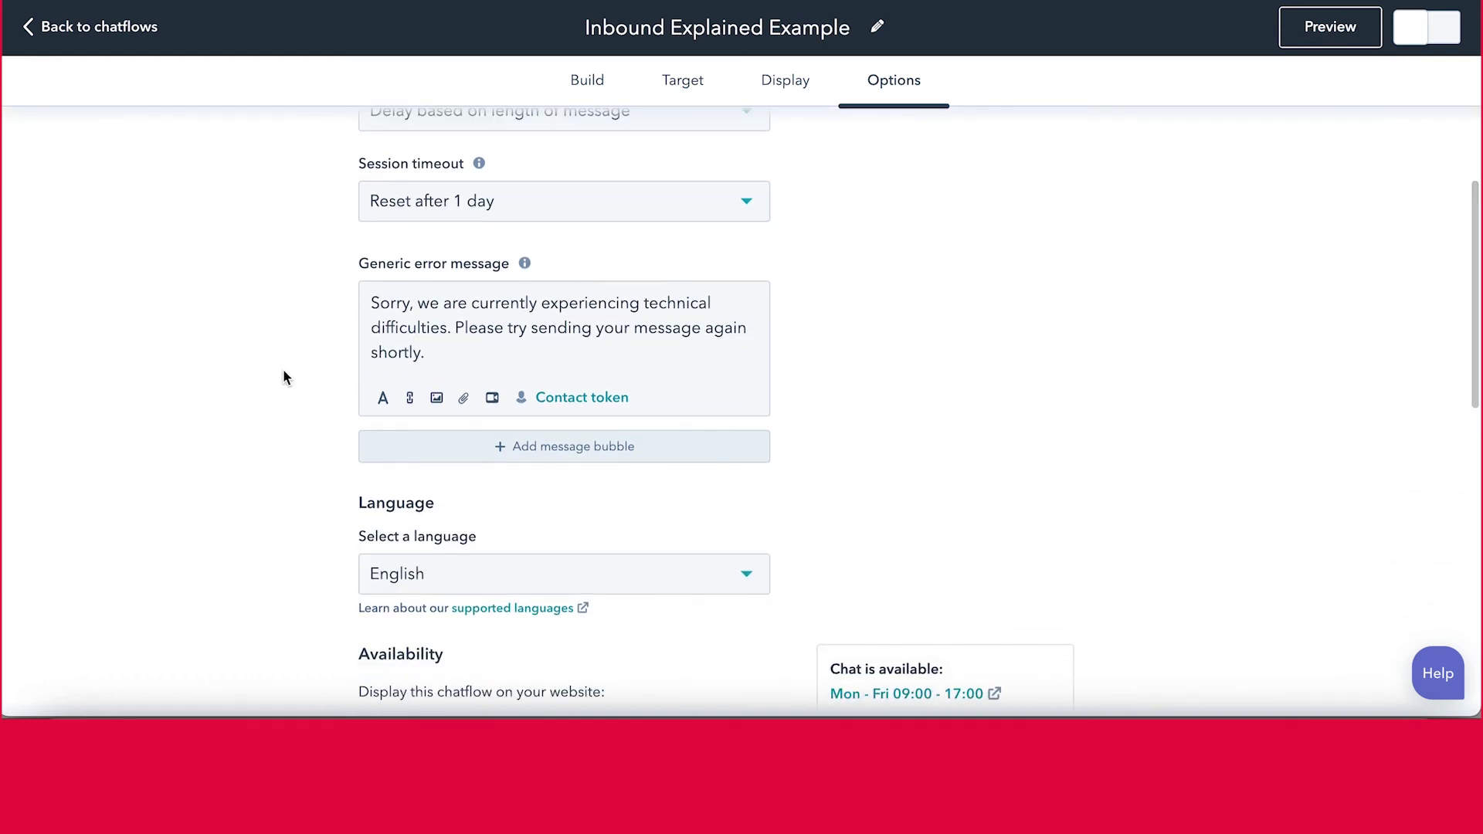
{"action": "scroll", "coordinate": [283, 377], "scroll_direction": "down", "scroll_amount": 2}
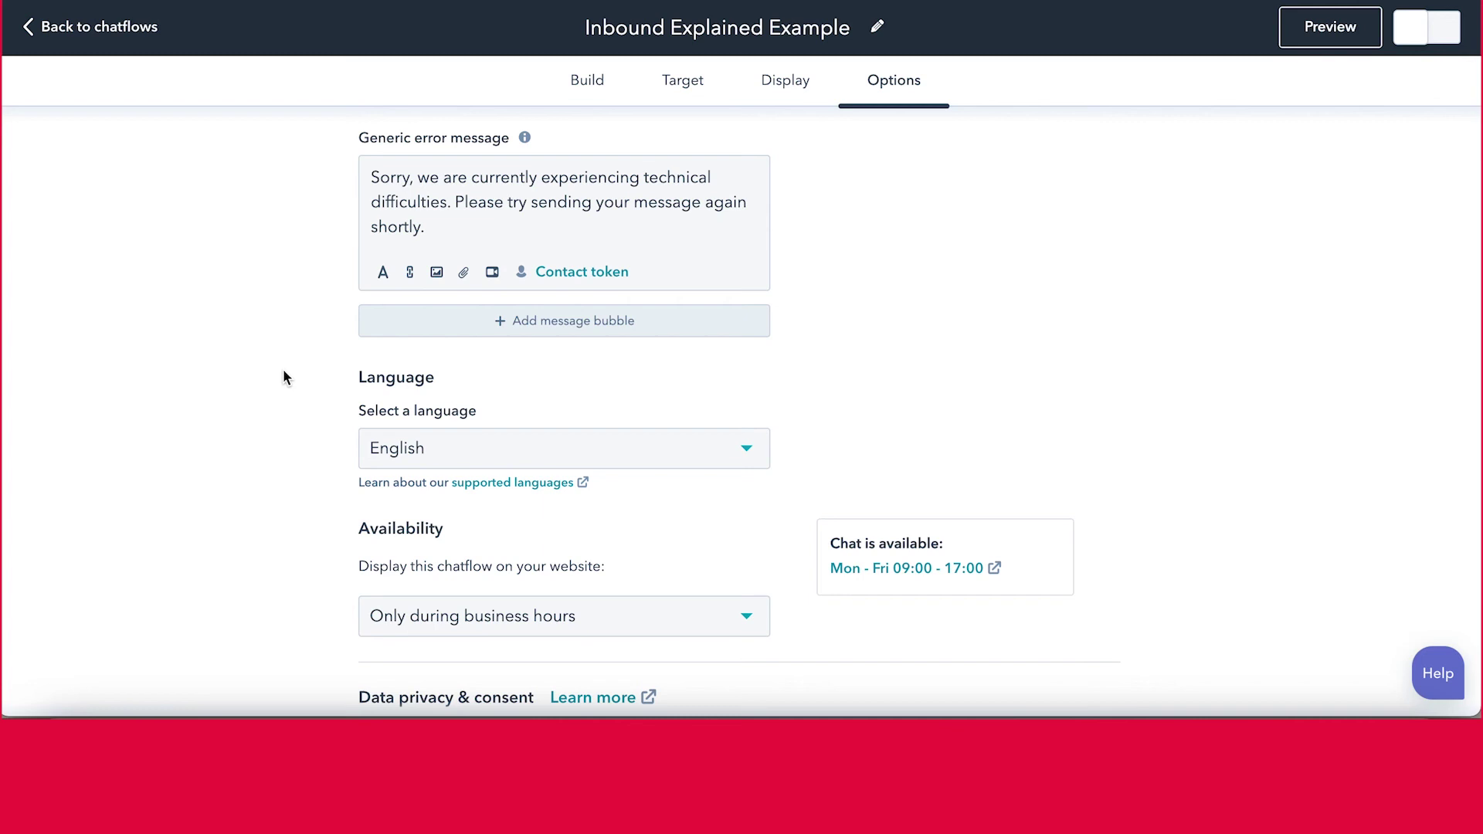
{"action": "scroll", "coordinate": [283, 373], "scroll_direction": "down", "scroll_amount": 1}
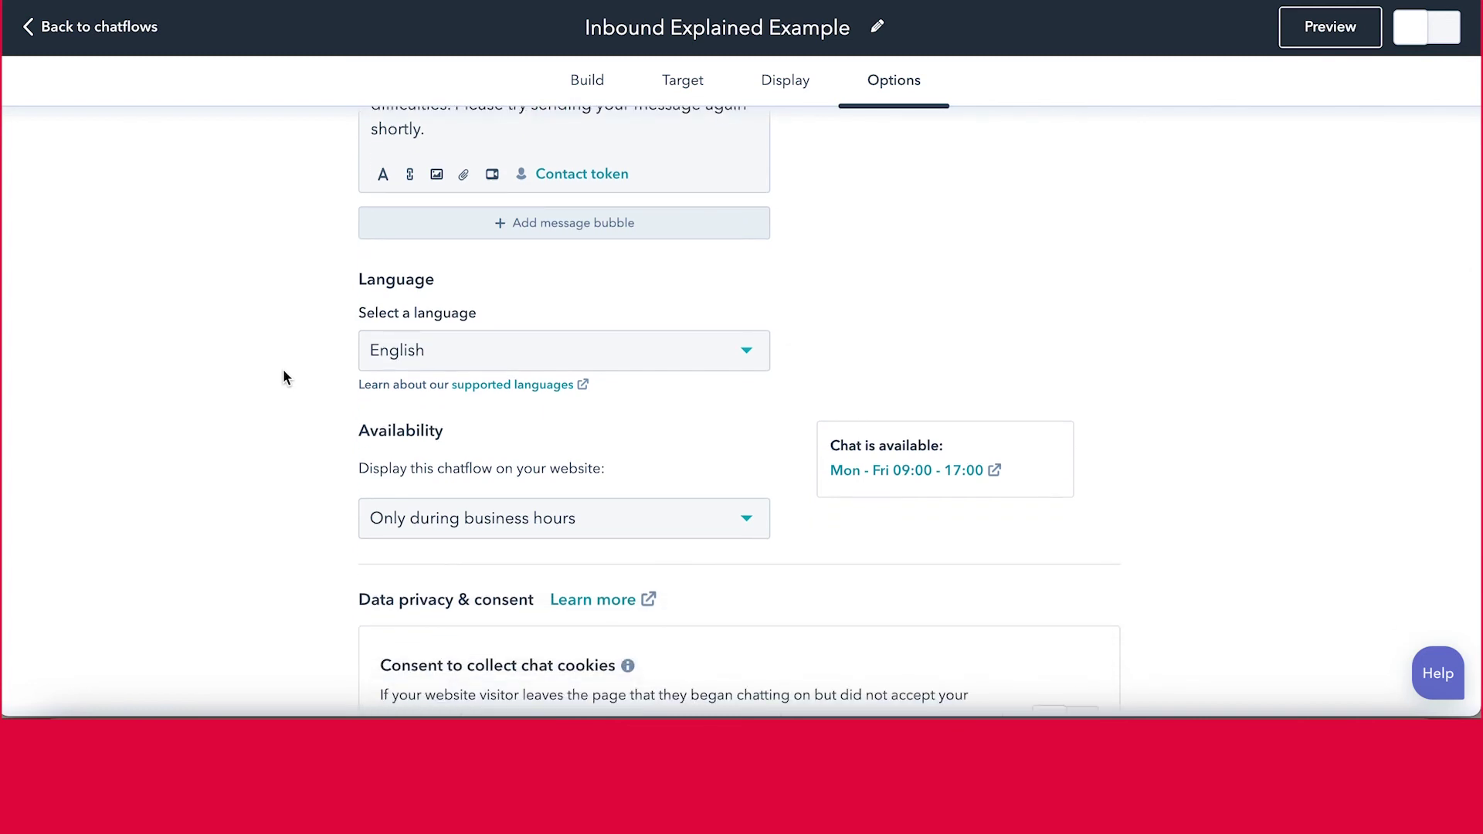
{"action": "scroll", "coordinate": [283, 372], "scroll_direction": "down", "scroll_amount": 4}
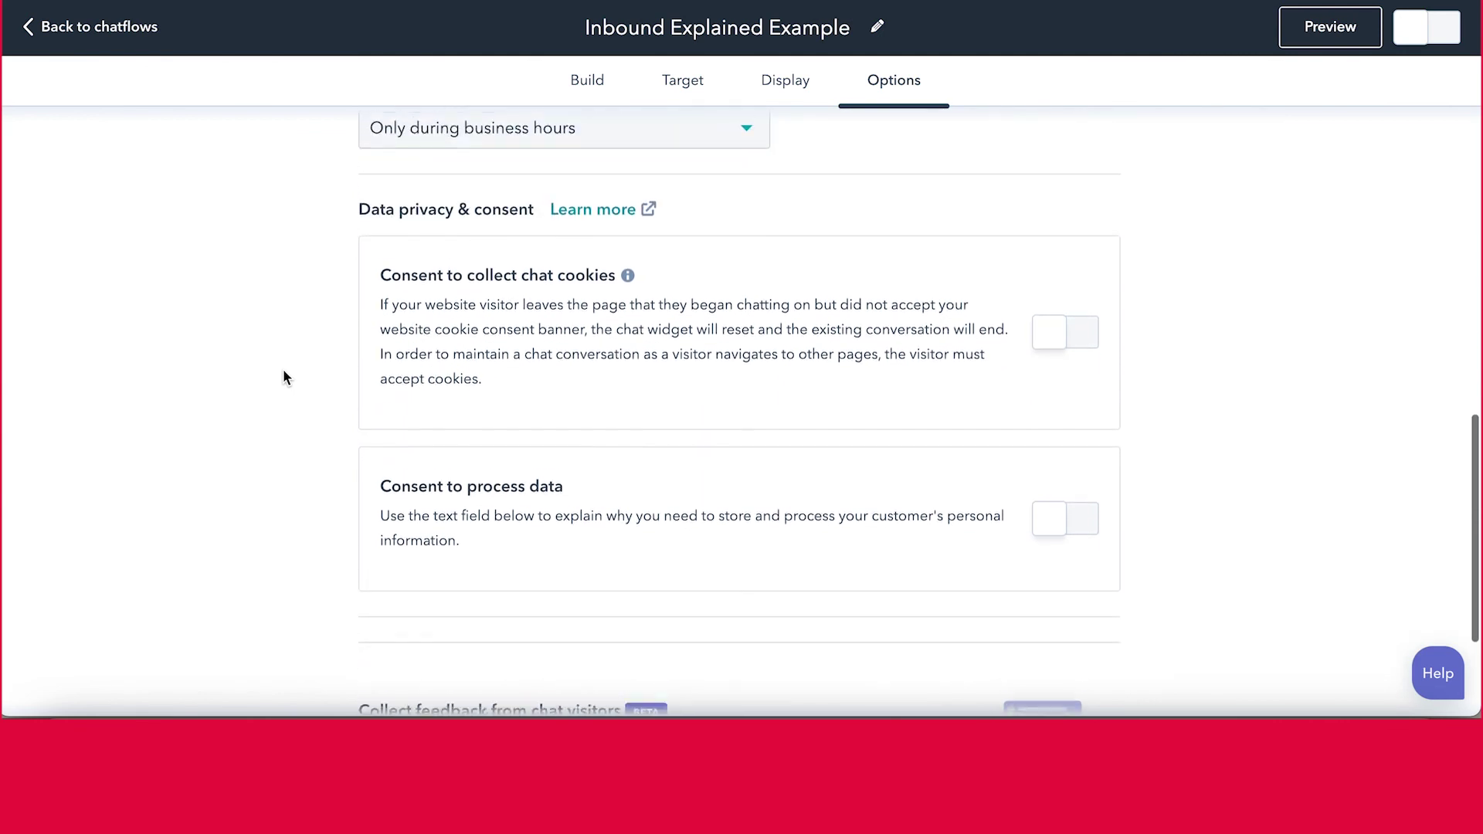
{"action": "left_click", "coordinate": [1070, 521]}
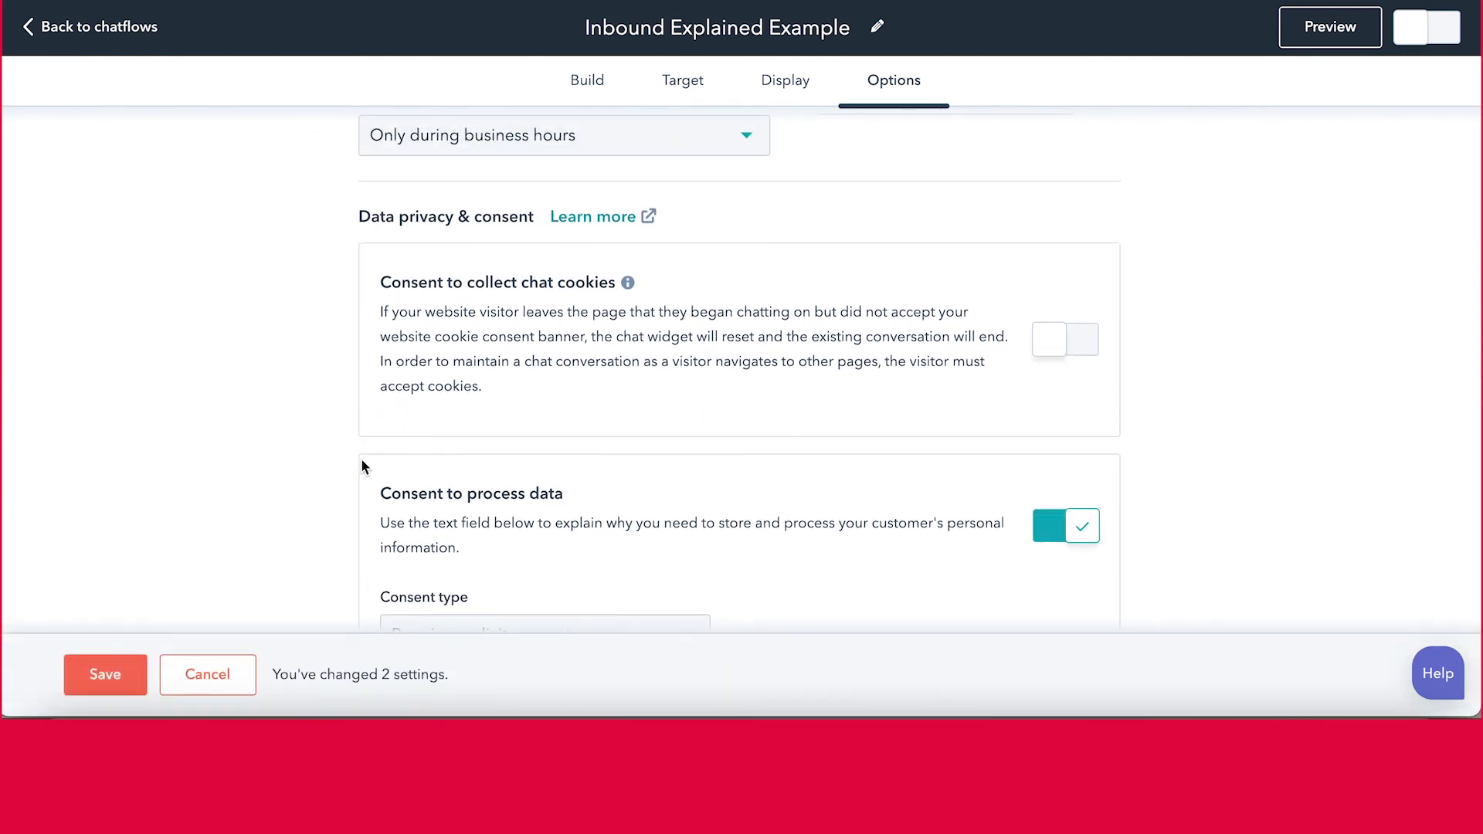
{"action": "left_click", "coordinate": [105, 674]}
Check the consent type and process consent text, and open the chatflow preview
{"action": "scroll", "coordinate": [192, 515], "scroll_direction": "down", "scroll_amount": 4}
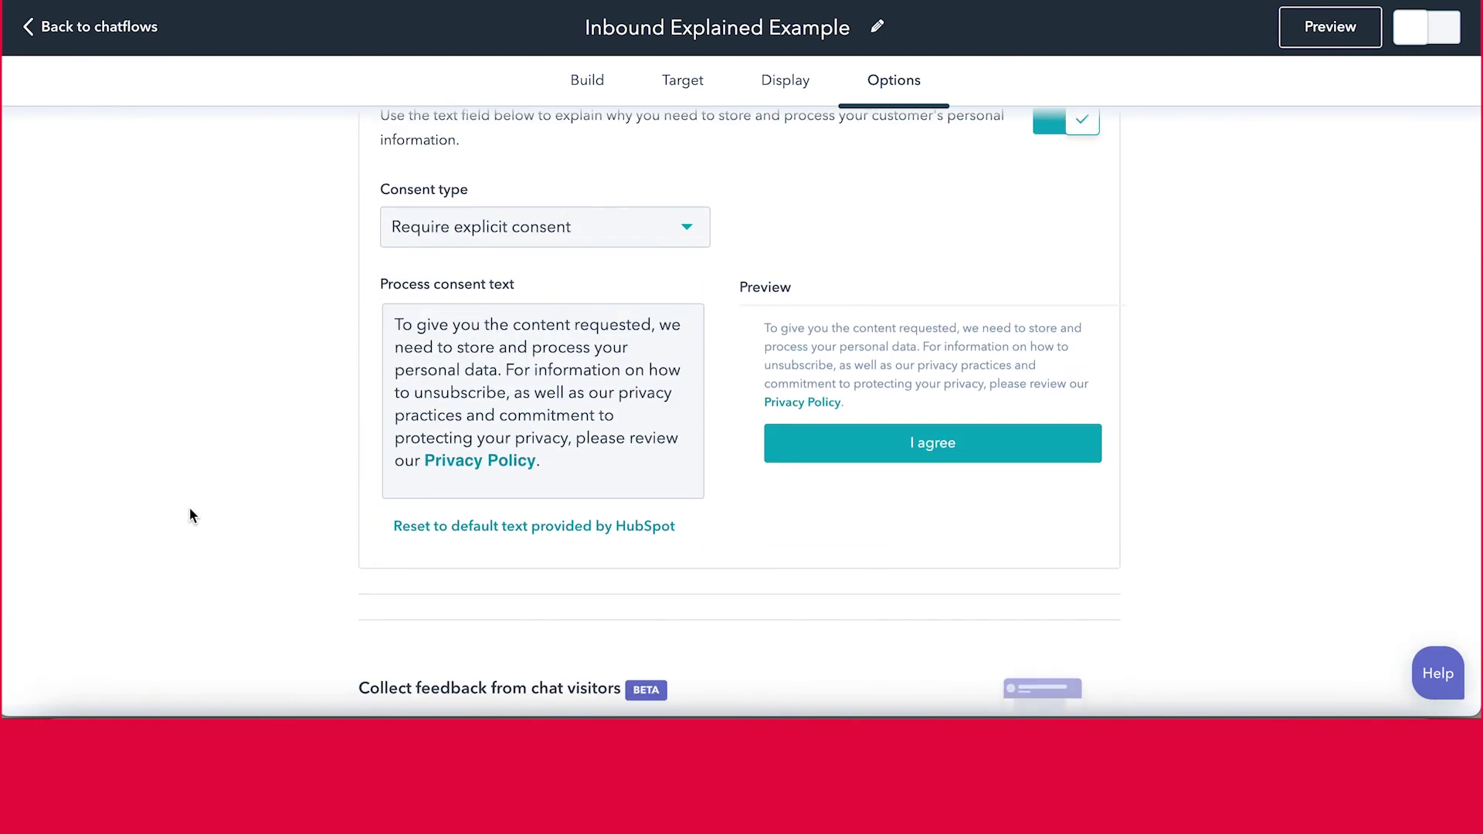
{"action": "scroll", "coordinate": [190, 509], "scroll_direction": "up", "scroll_amount": 10}
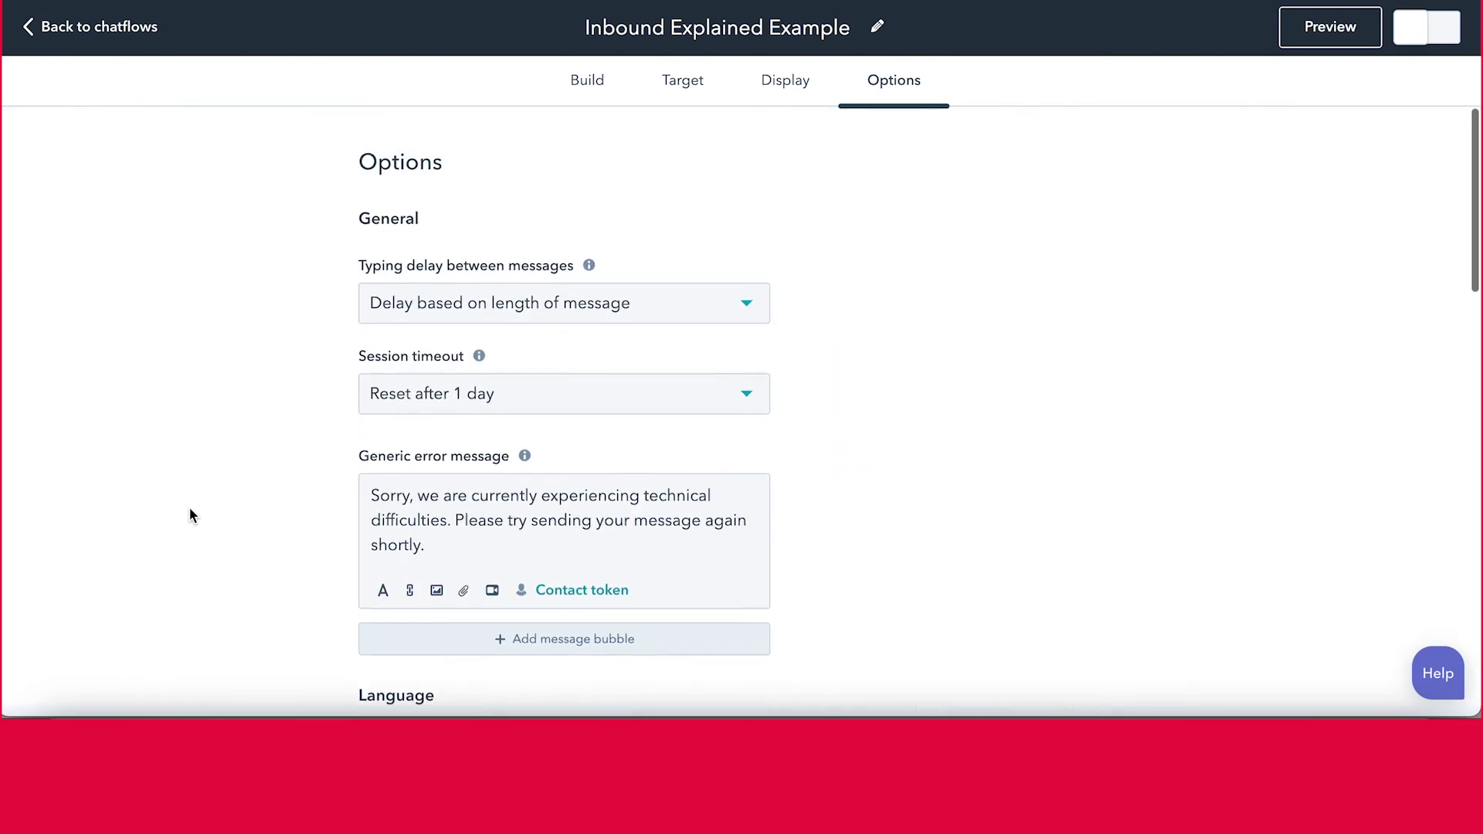
{"action": "left_click", "coordinate": [1351, 39]}
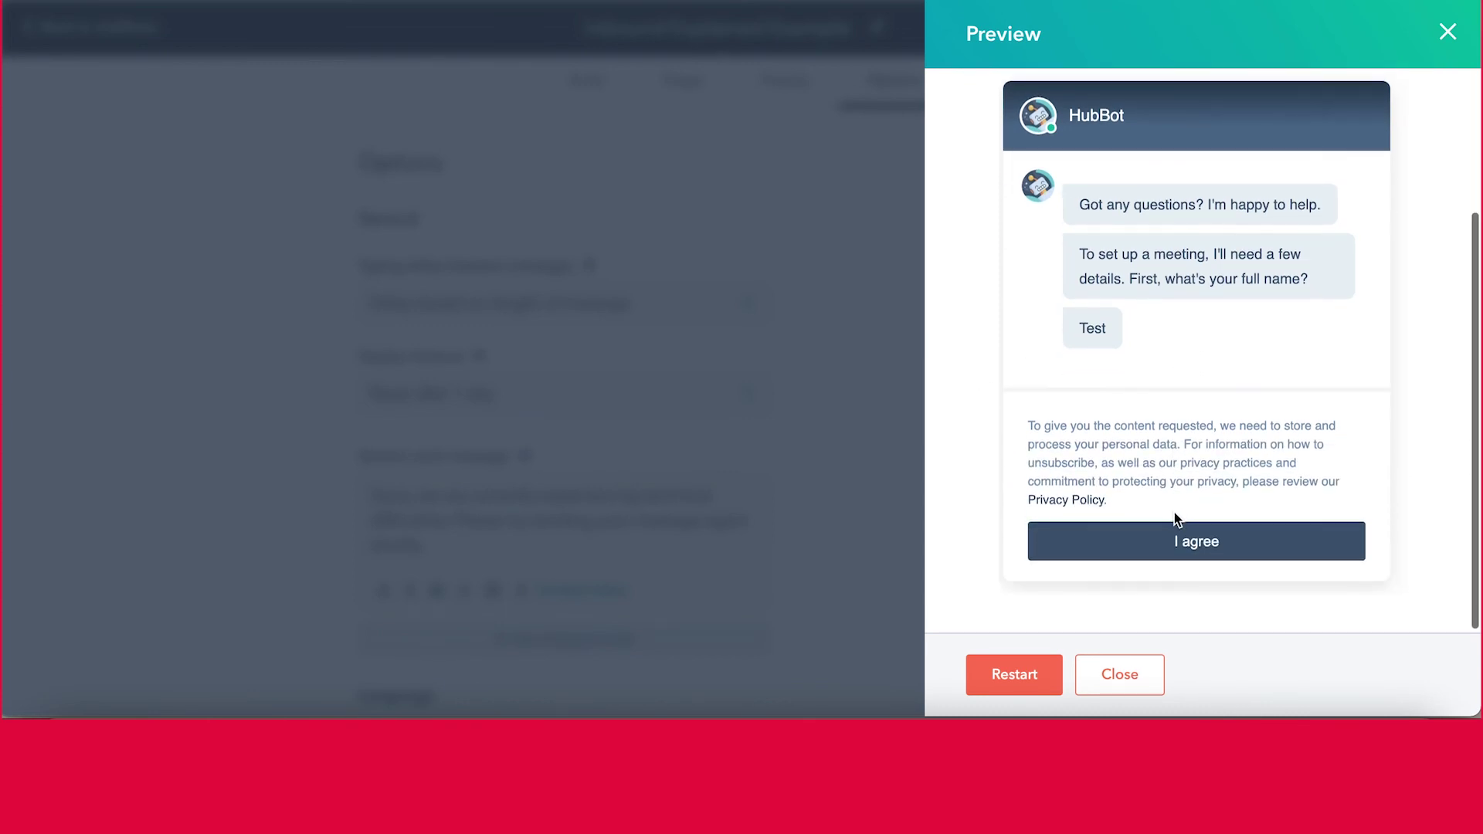
Agree to the data processing consent in the chatflow preview to test the conversation, and close the preview
{"action": "left_click", "coordinate": [1185, 524]}
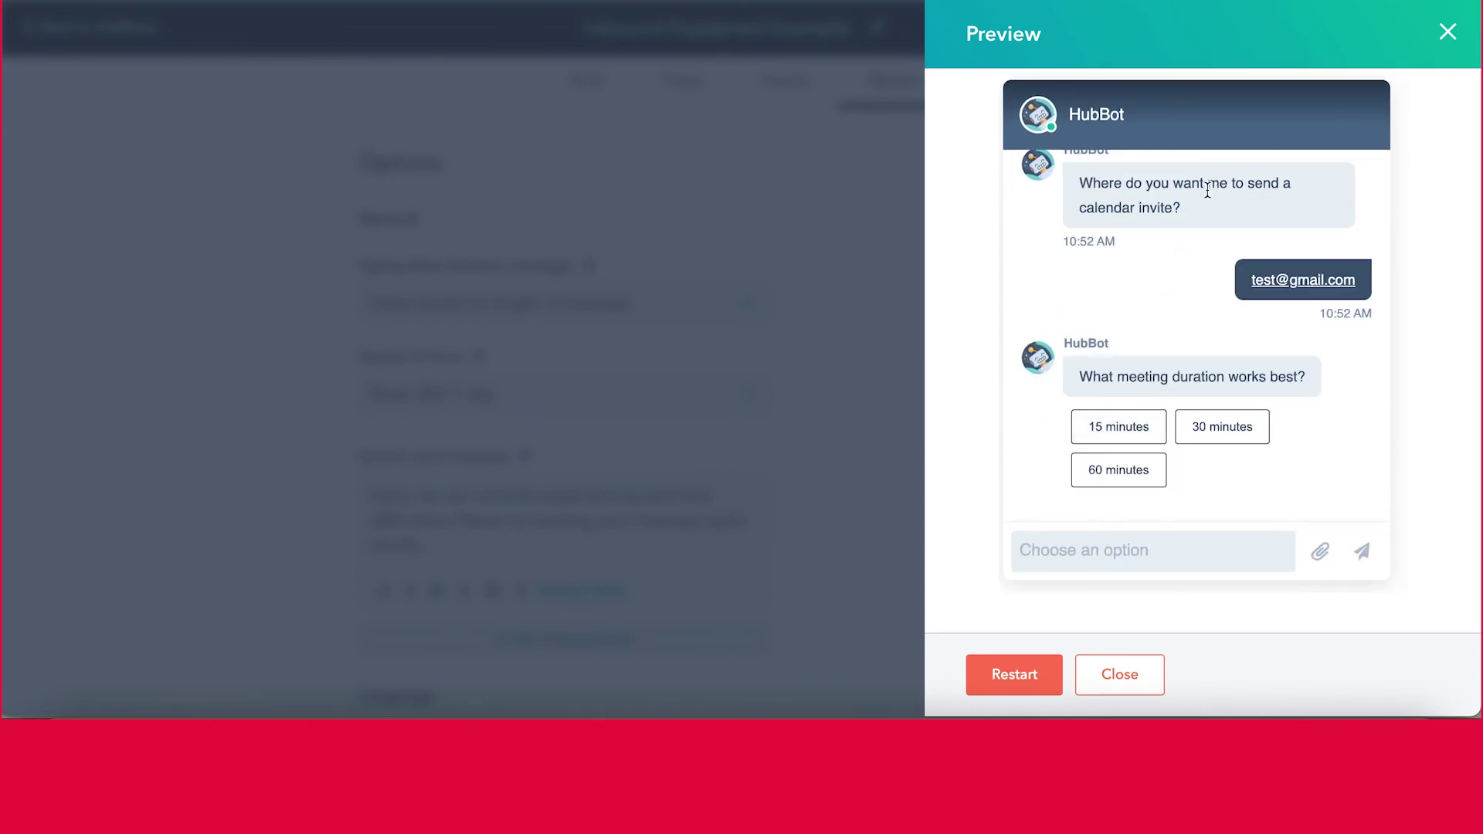
{"action": "left_click", "coordinate": [1130, 687]}
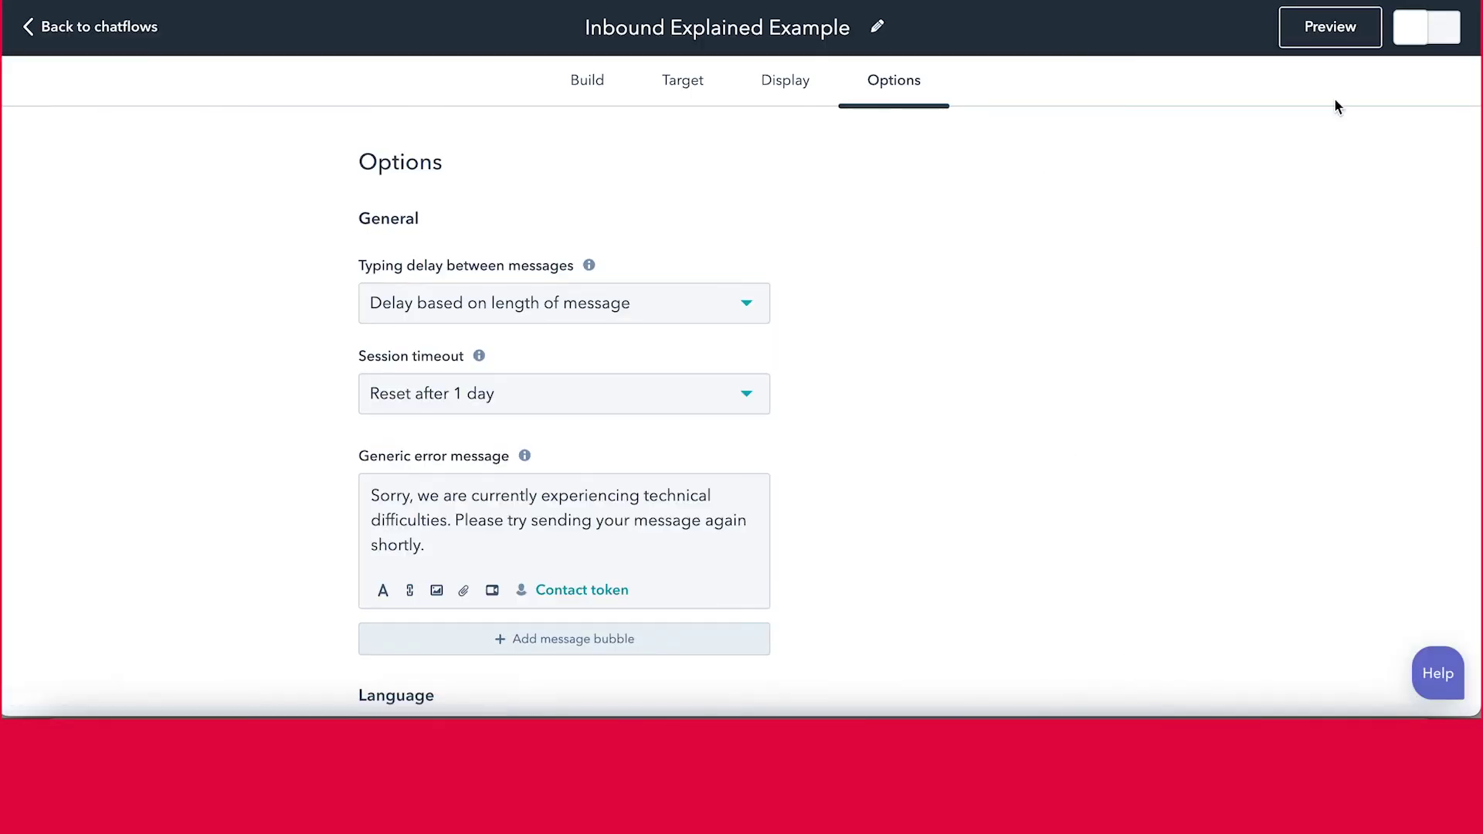
Turn on the Inbound Explained Example chatflow and return to the list of chatflows
{"action": "left_click", "coordinate": [1423, 27]}
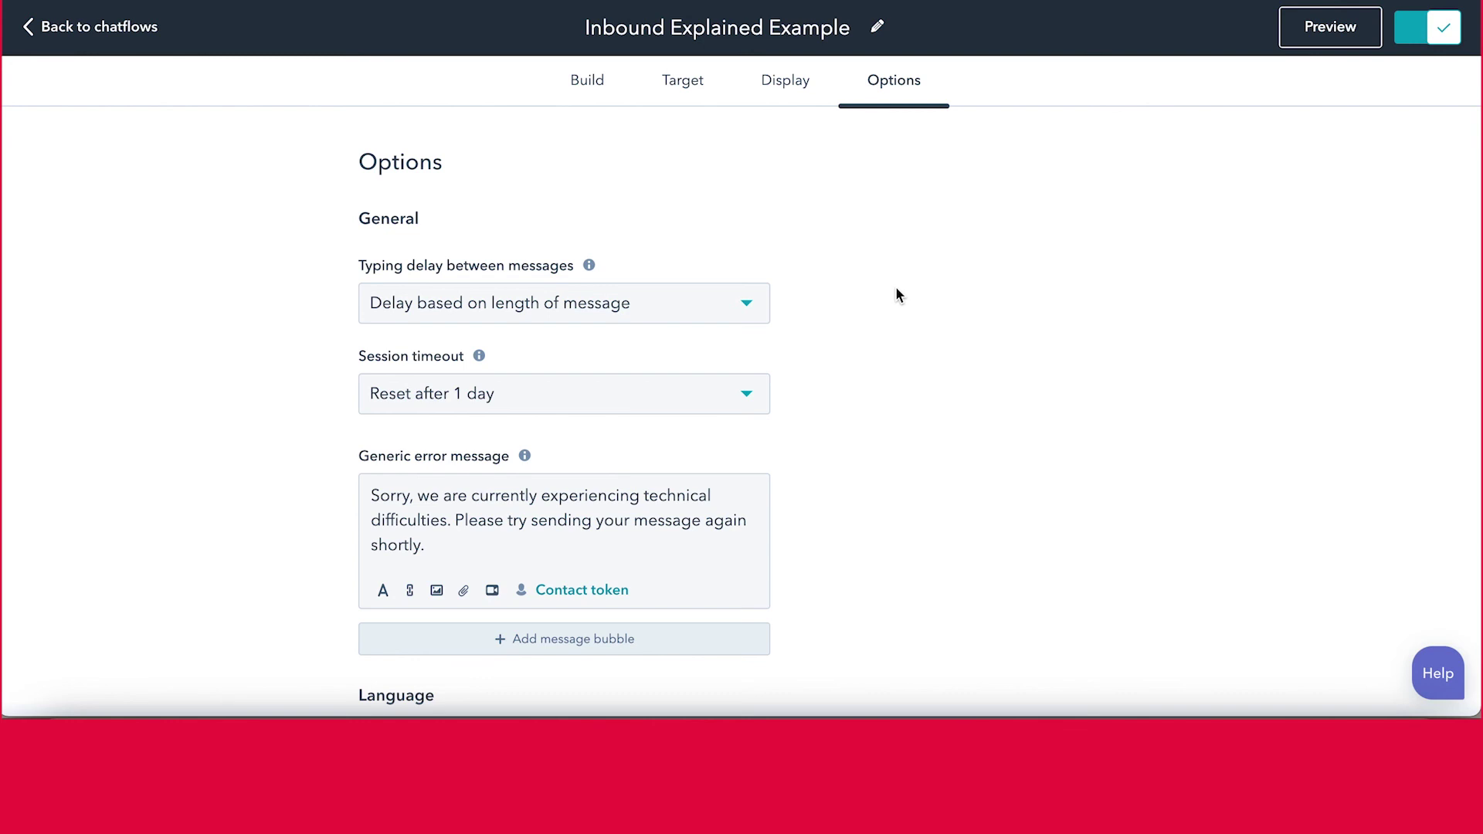
{"action": "left_click", "coordinate": [118, 29]}
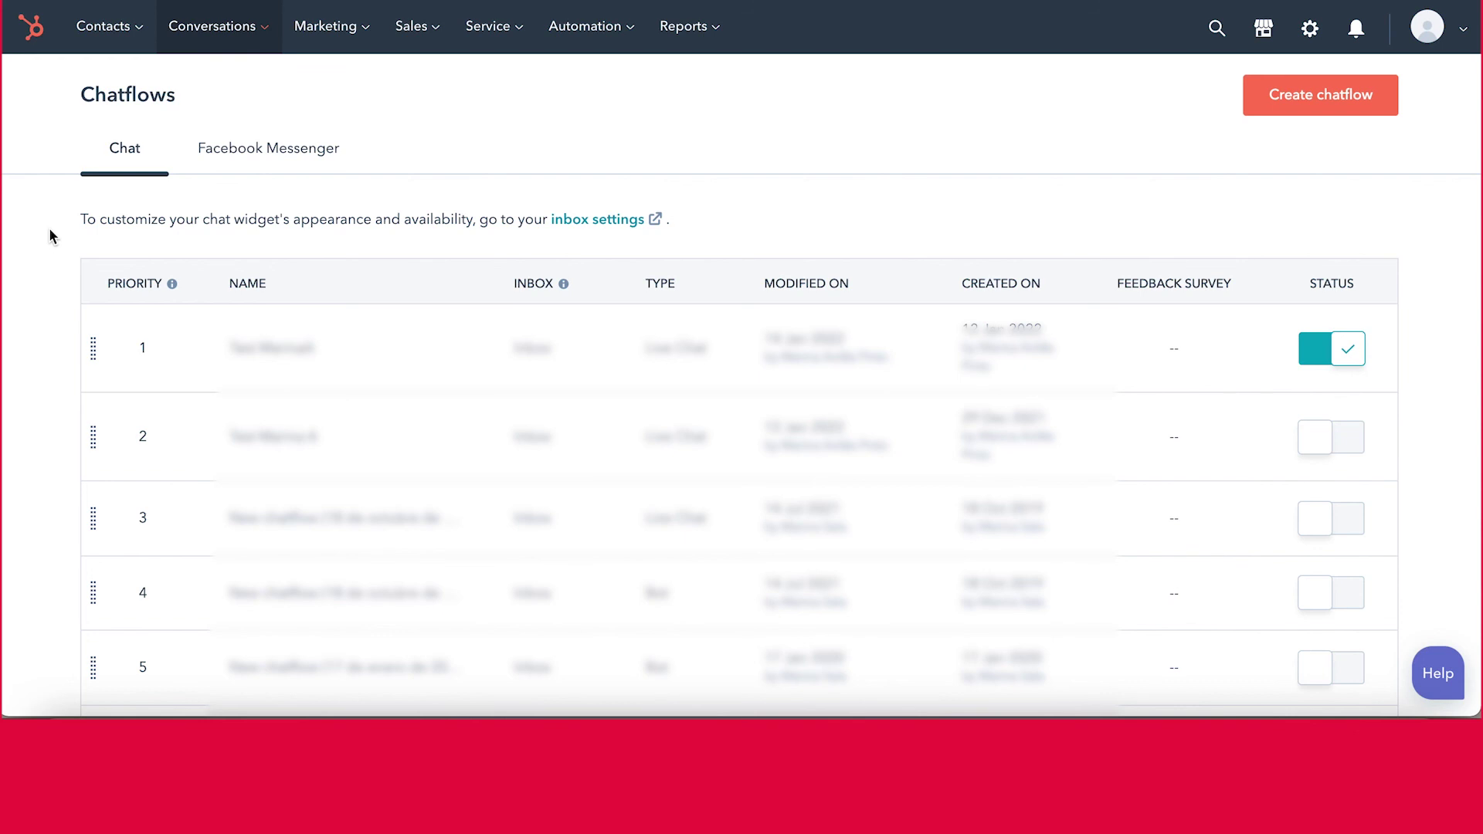
On the third page of the chatflows list, reorder Inbound Explained Example to priority 31, above the page's other chatflows
{"action": "scroll", "coordinate": [48, 229], "scroll_direction": "down", "scroll_amount": 3}
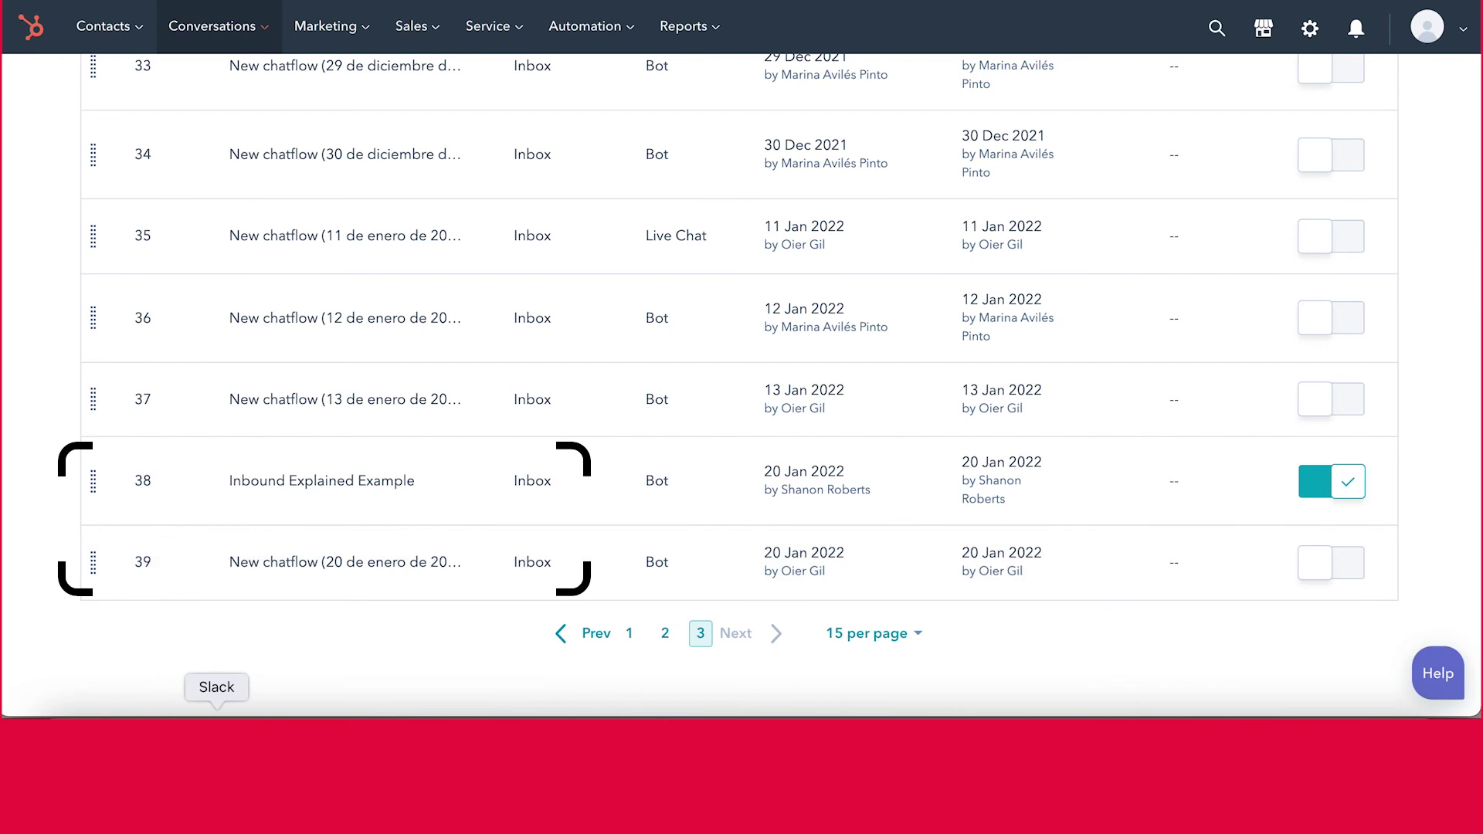
{"action": "mouse_move", "coordinate": [131, 482]}
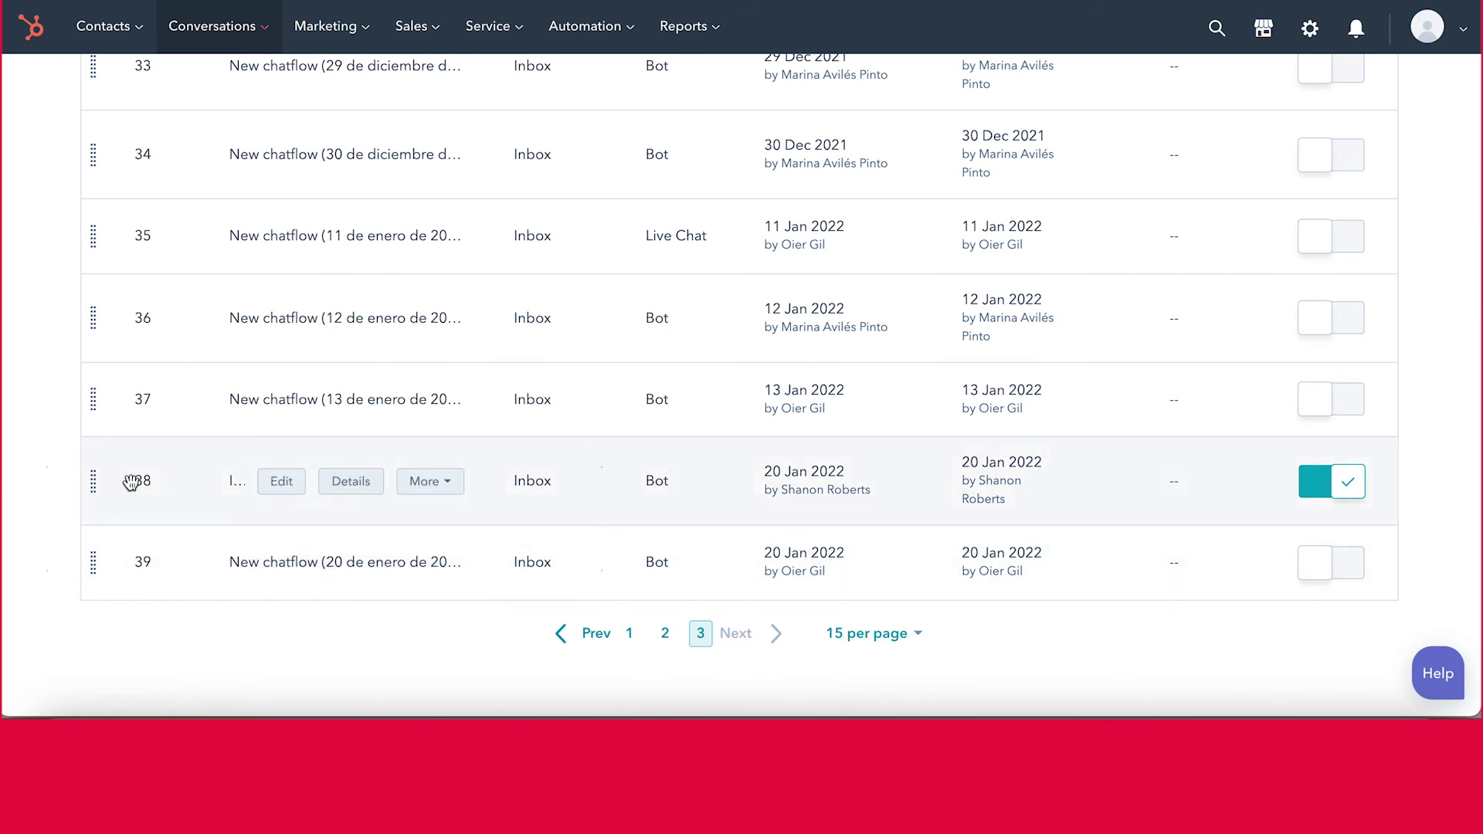
{"action": "left_click_drag", "start_coordinate": [106, 480], "coordinate": [109, 338]}
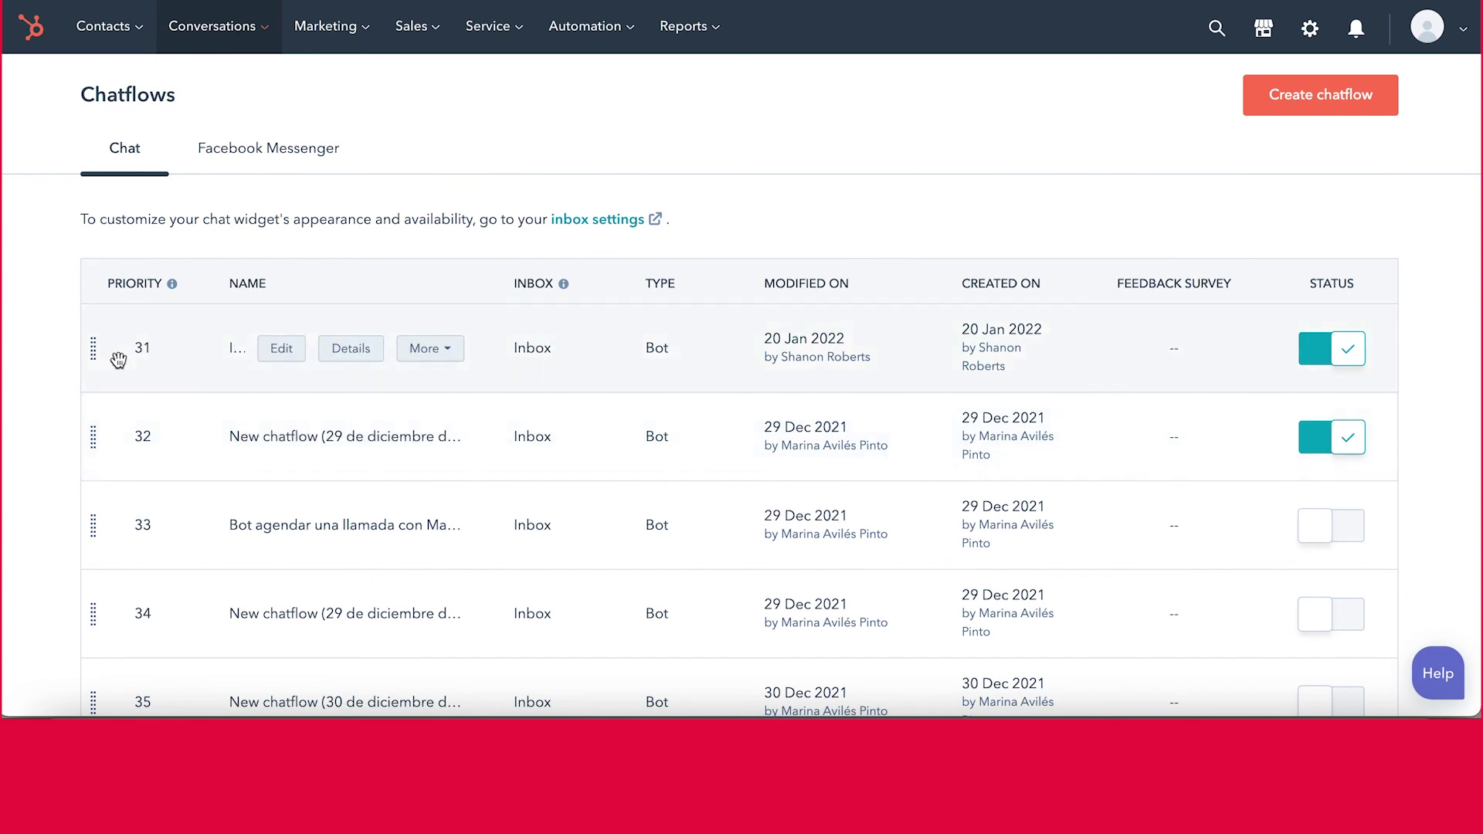